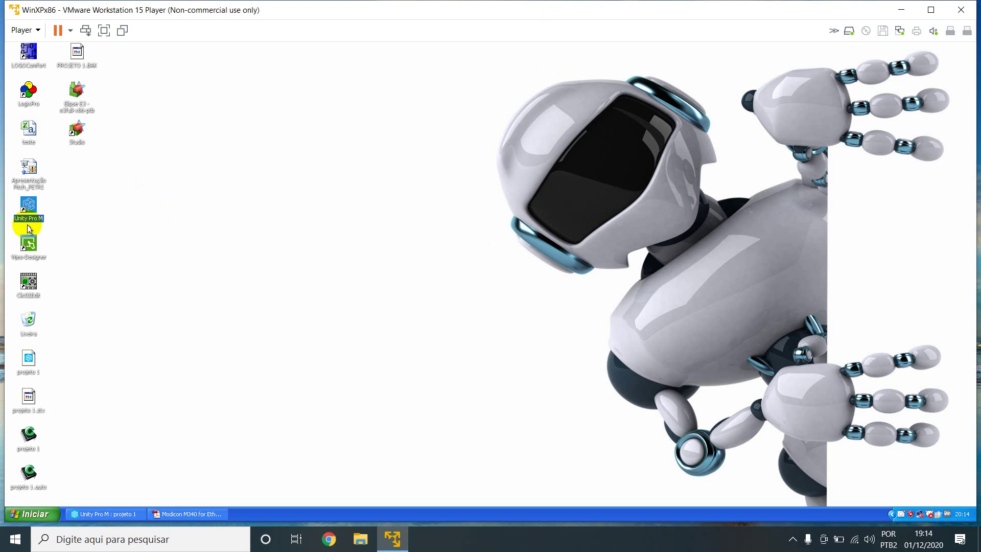
Create a folder named AULA INICIAL on the Windows XP desktop and place it below the Studio icon.
double_click(31, 221)
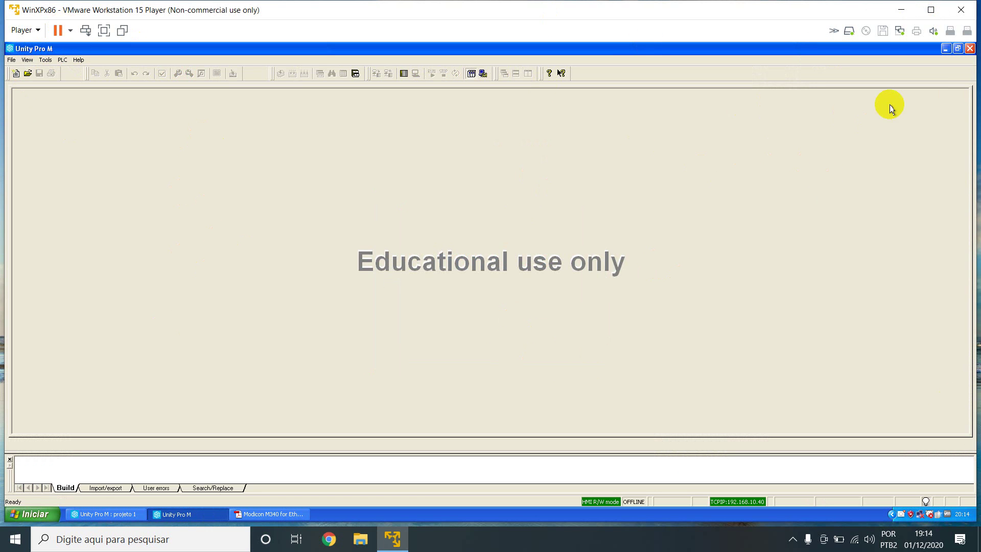
left_click(946, 49)
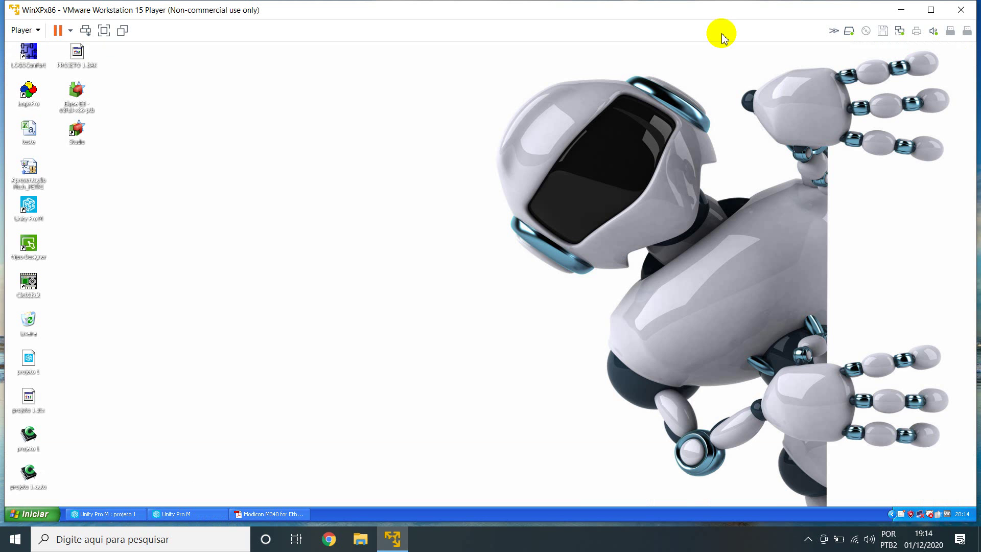
right_click(134, 191)
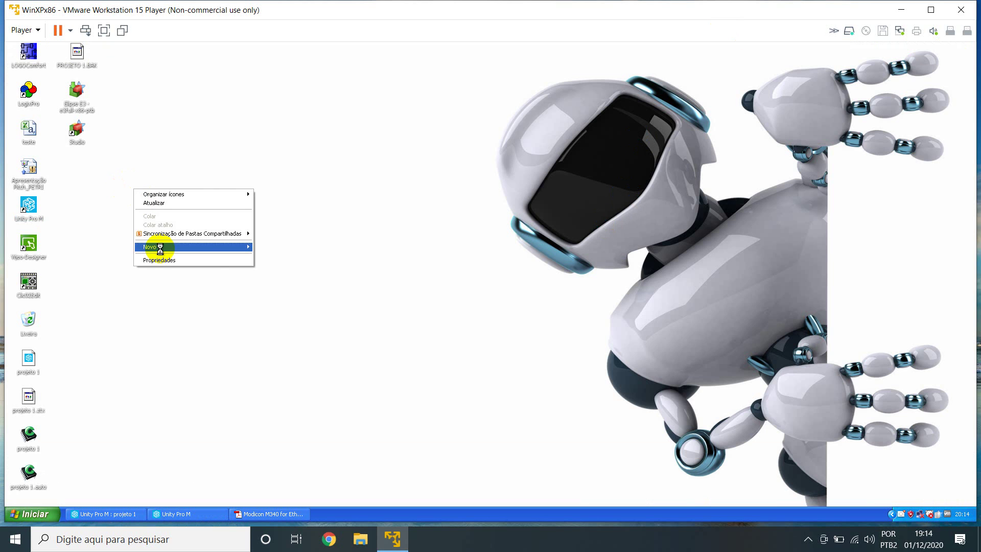
mouse_move(170, 253)
left_click(270, 249)
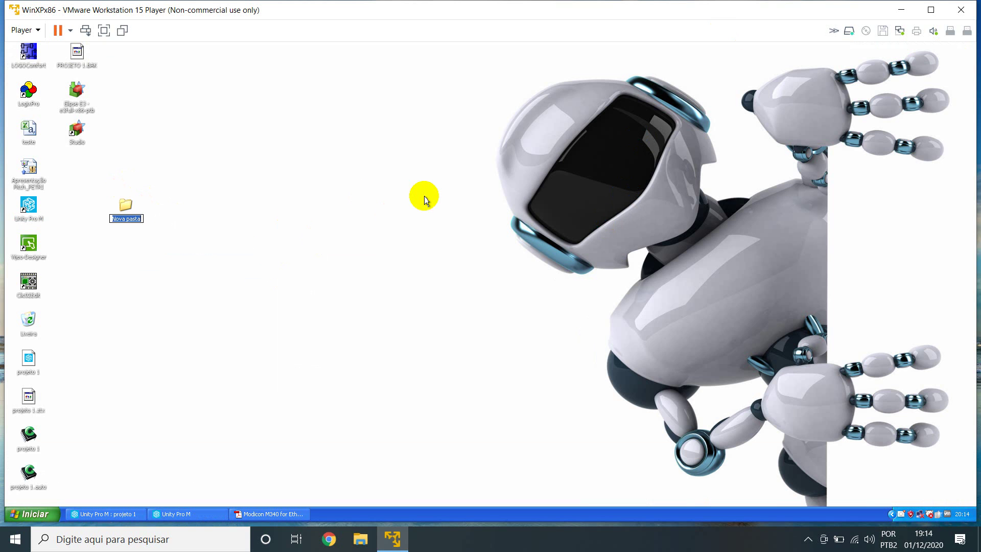
type("AULA INICIAL")
key("Return")
left_click_drag(128, 199, 72, 184)
Open the AULA INICIAL folder and create a subfolder named CLP in it.
double_click(71, 177)
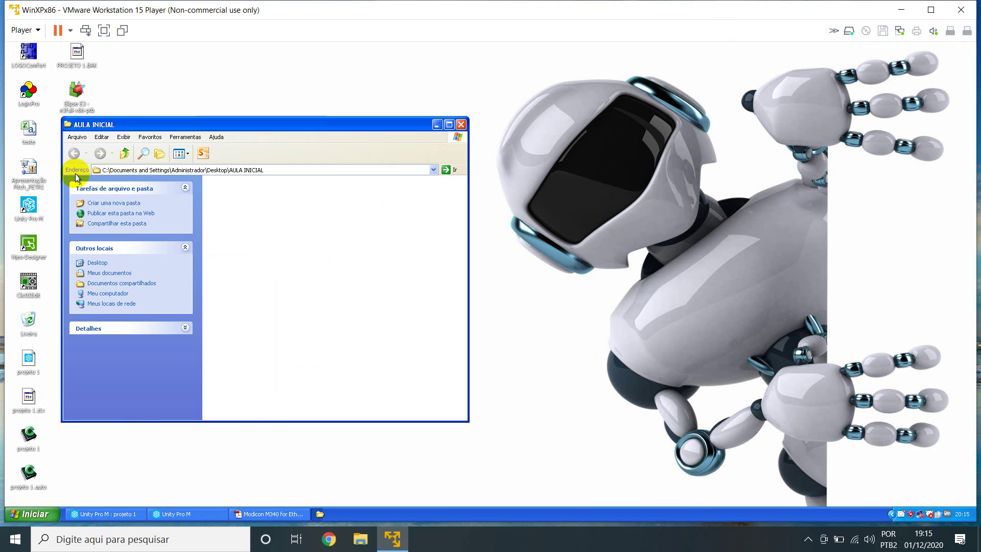
right_click(276, 225)
mouse_move(324, 318)
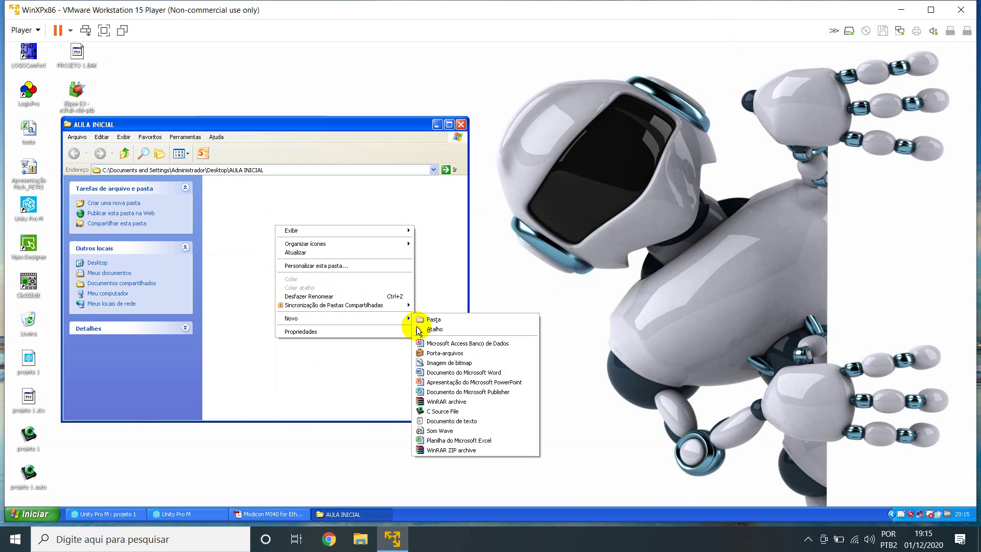
left_click(432, 324)
type("CLP")
key("Return")
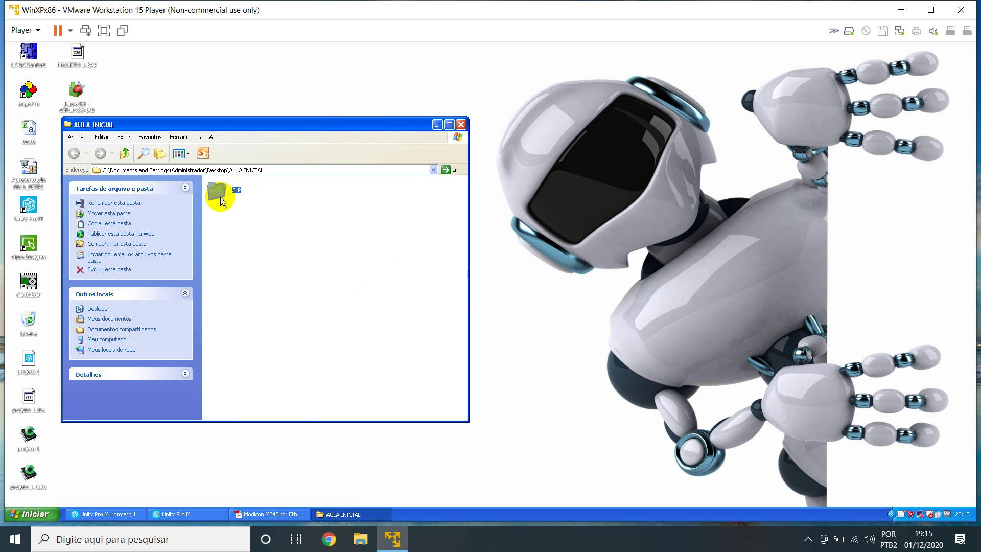
left_click(221, 194)
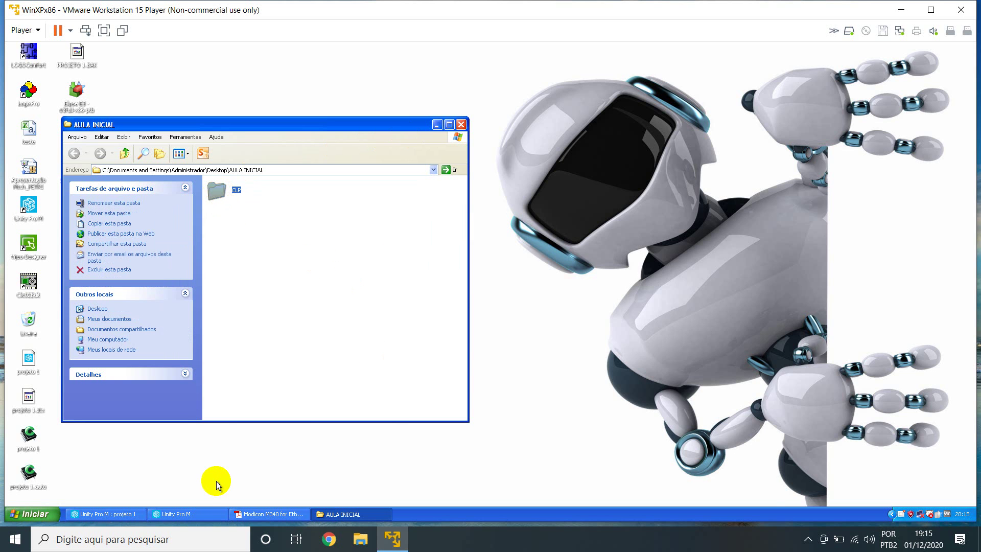
Close both Unity Pro M windows, including the one with projeto 1, and the AULA INICIAL folder window.
left_click(196, 513)
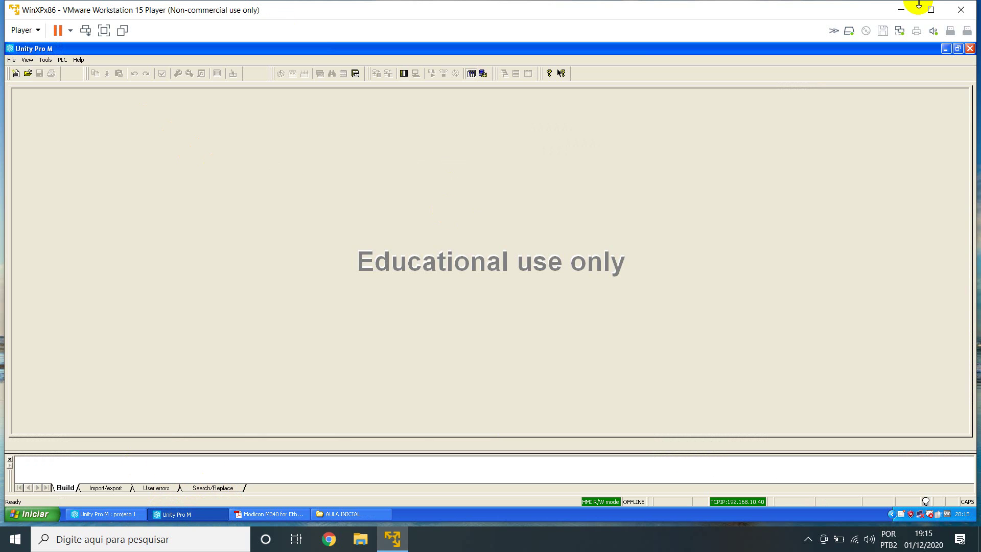
left_click(970, 48)
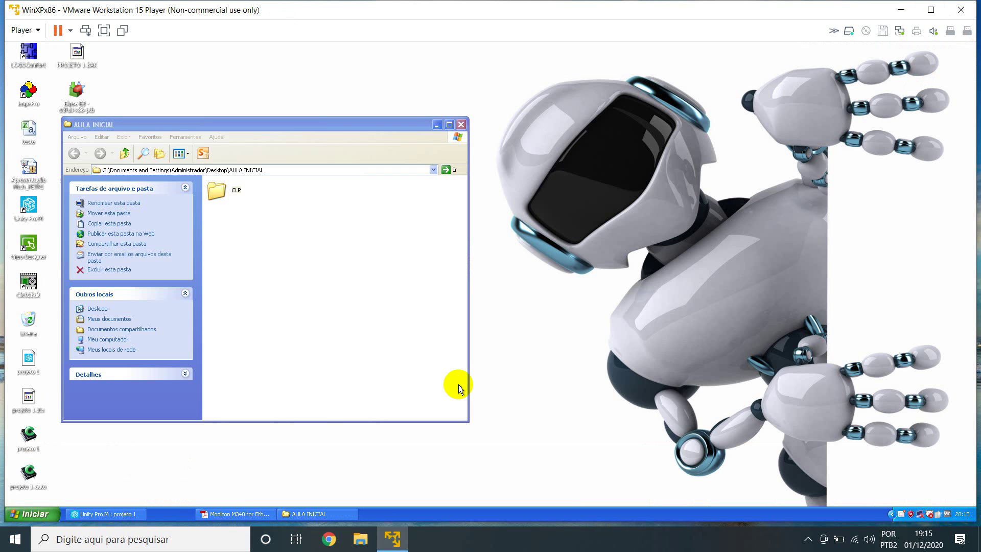
left_click(130, 514)
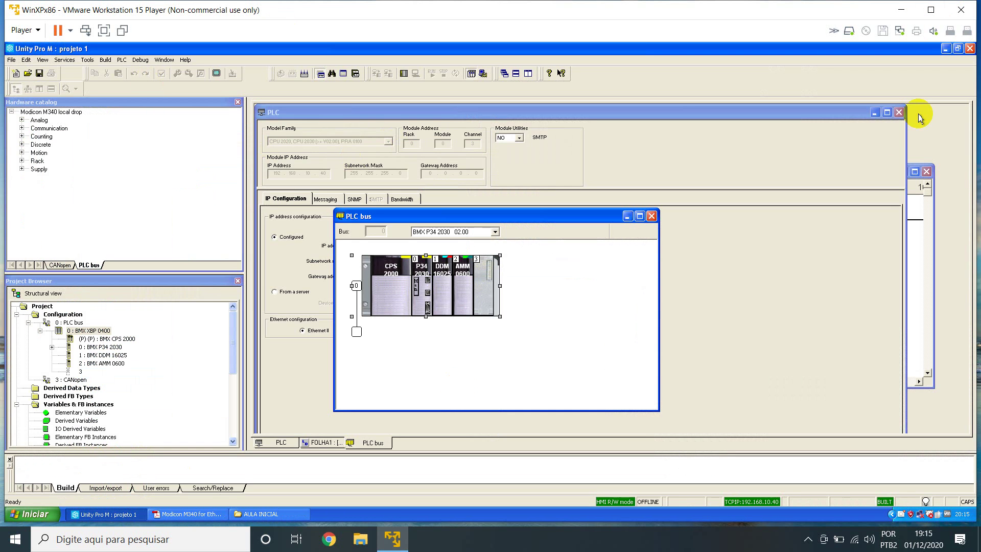
left_click(969, 49)
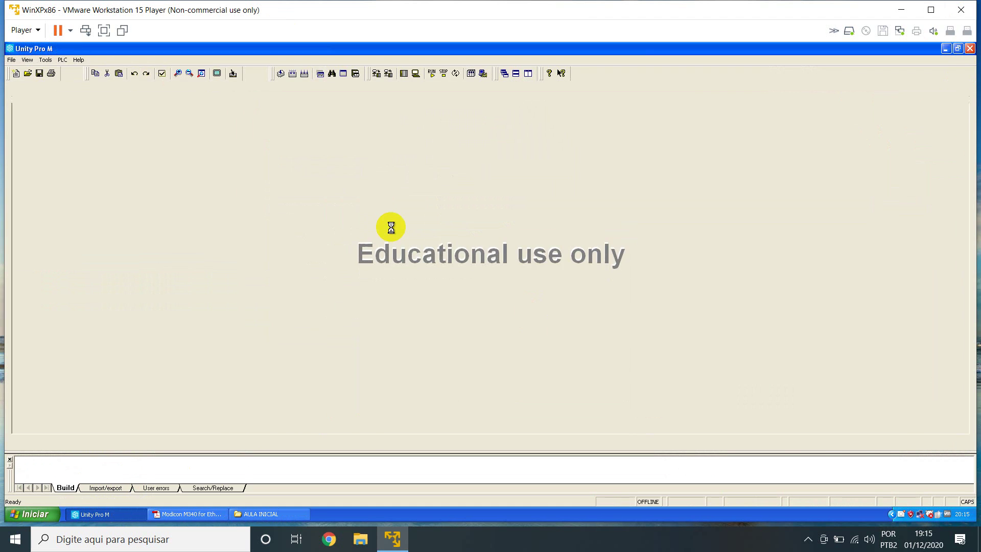
left_click(460, 124)
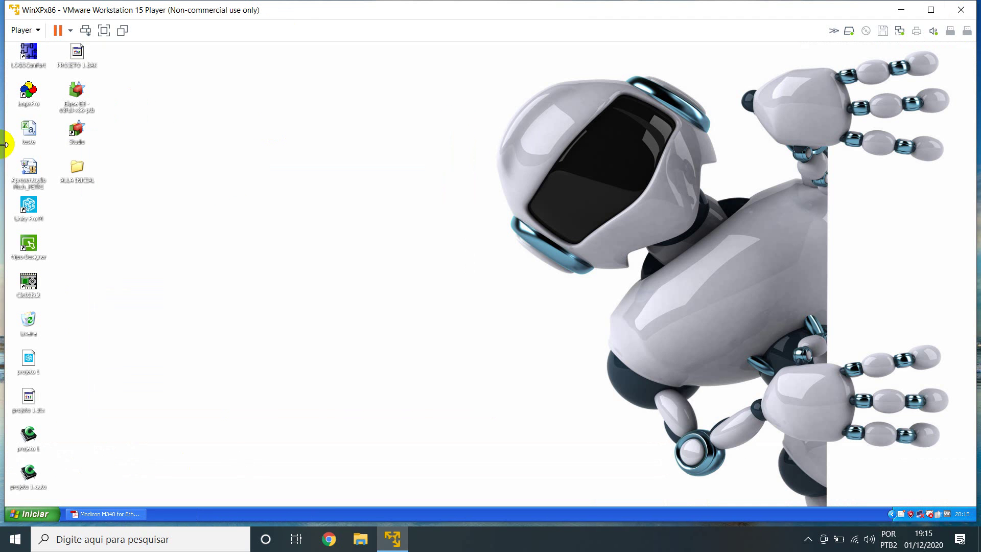
Launch Unity Pro M and create a new project for the Modicon M340 processor BMX P34 2030.
left_click(29, 218)
left_click(422, 304)
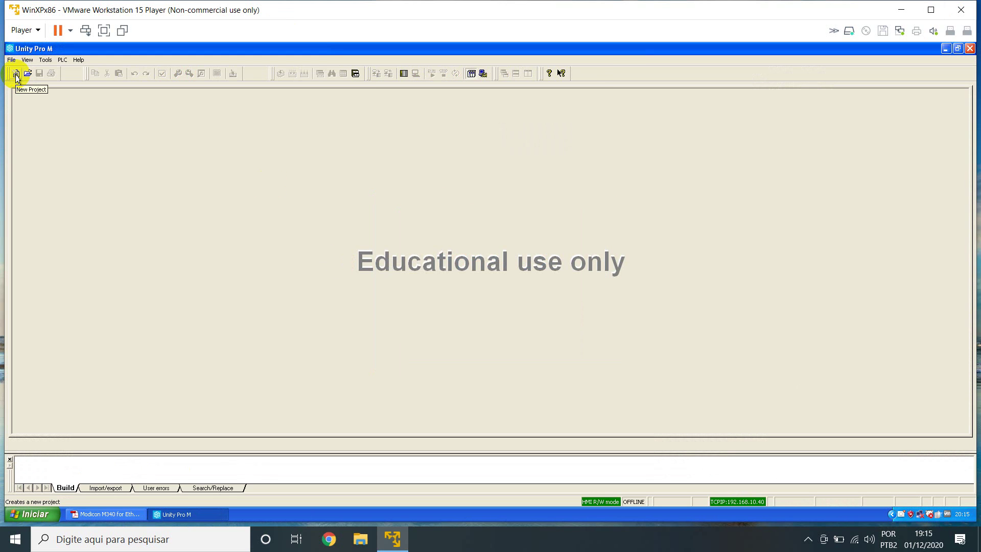
left_click(11, 60)
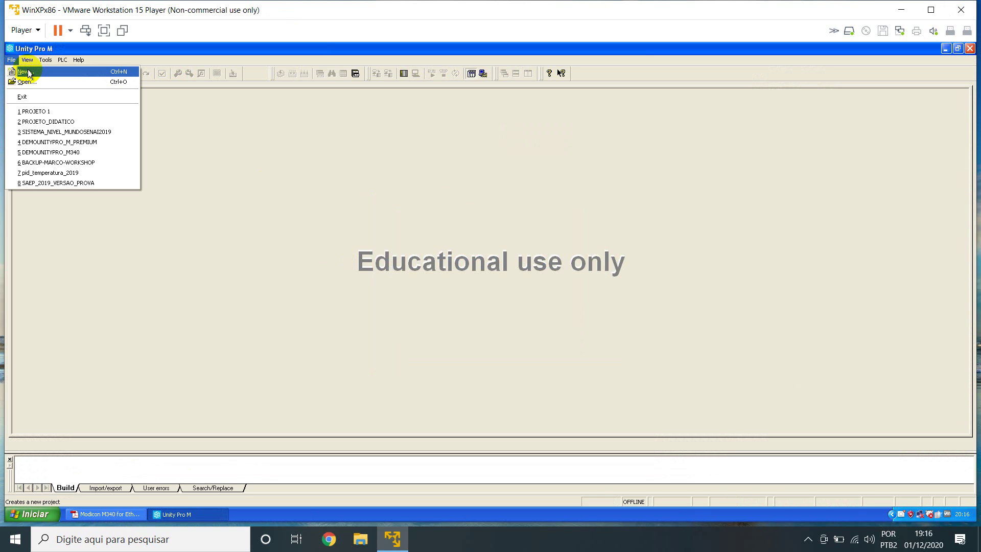
left_click(28, 73)
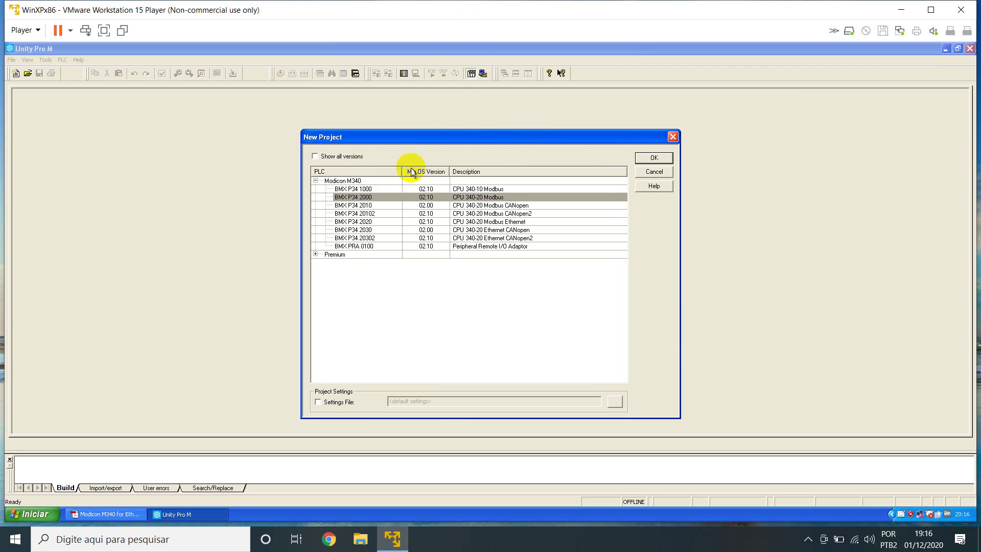
left_click(349, 198)
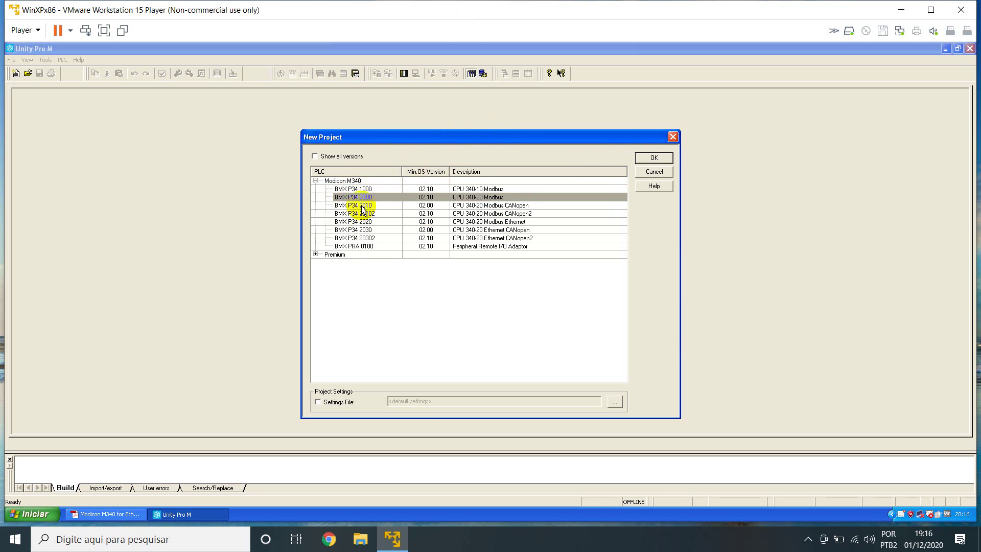
left_click(315, 255)
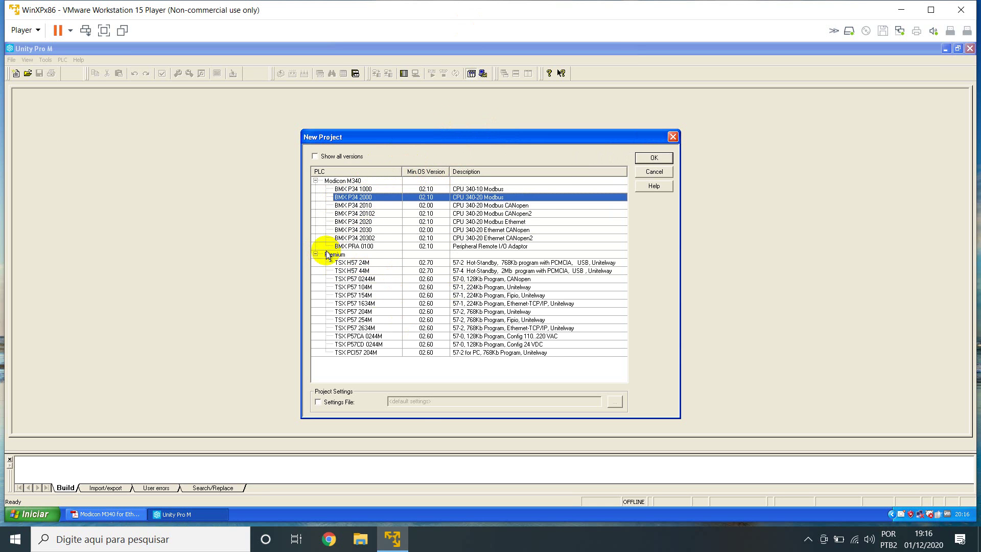
left_click(315, 255)
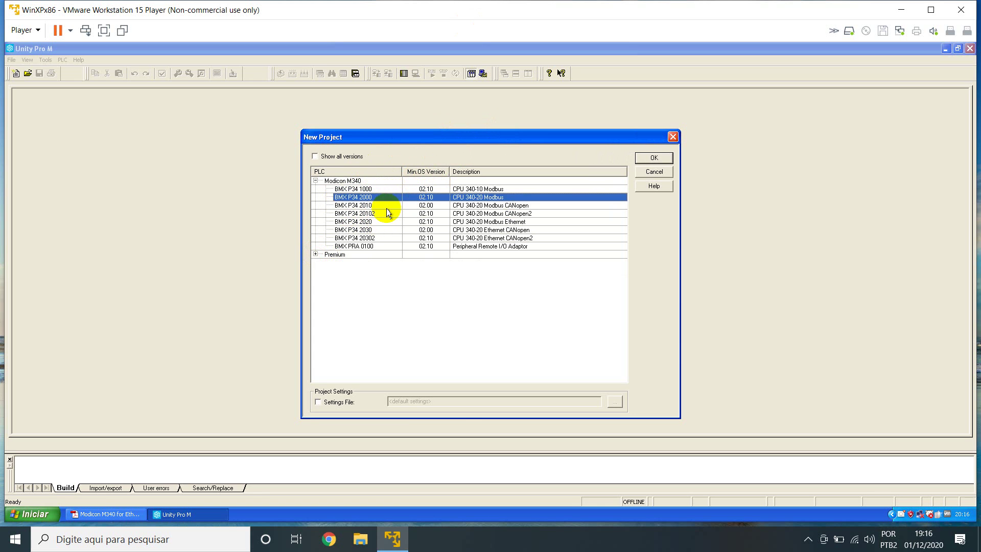
left_click(362, 230)
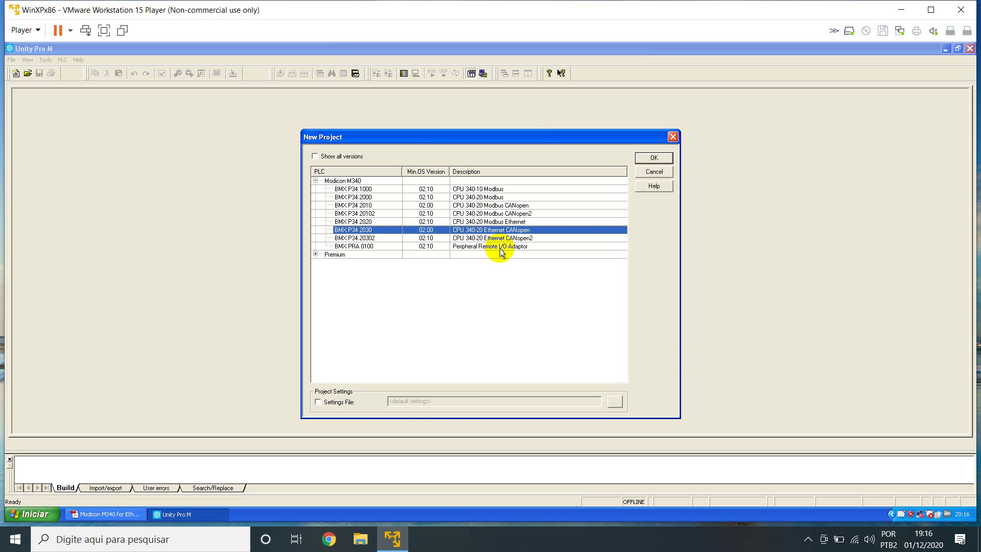
left_click(651, 157)
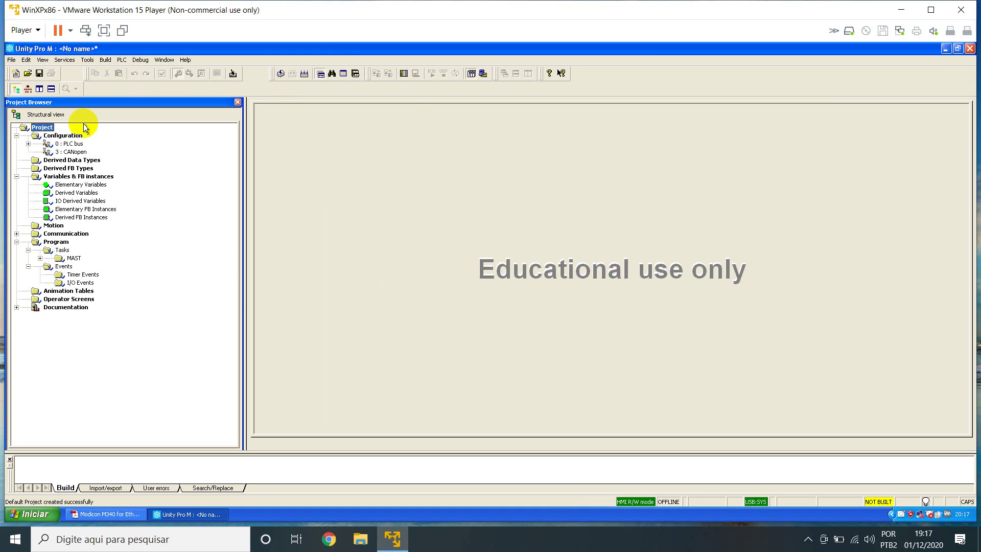
Save the project as aula_inicial in the CLP folder inside AULA INICIAL on the desktop.
left_click(39, 74)
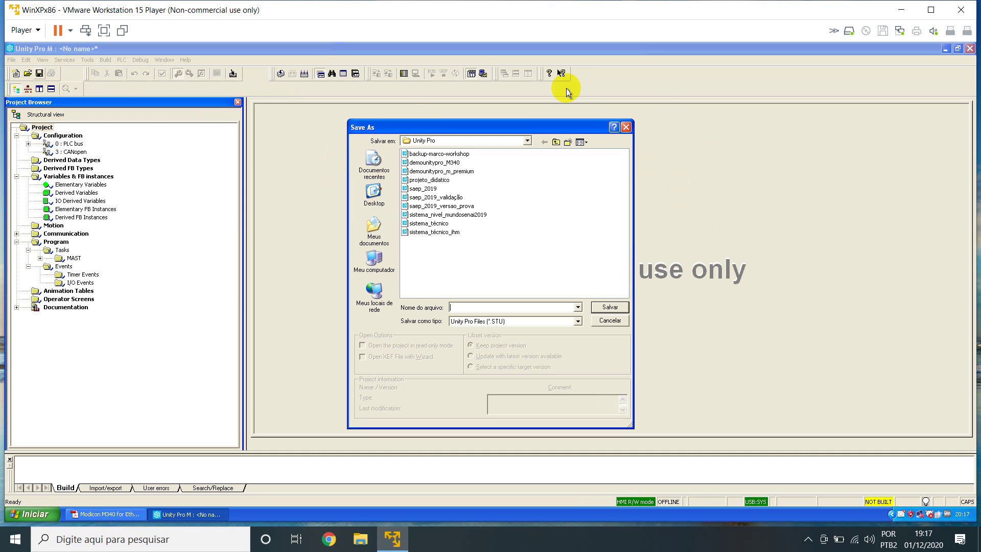
left_click(373, 193)
double_click(426, 180)
double_click(412, 153)
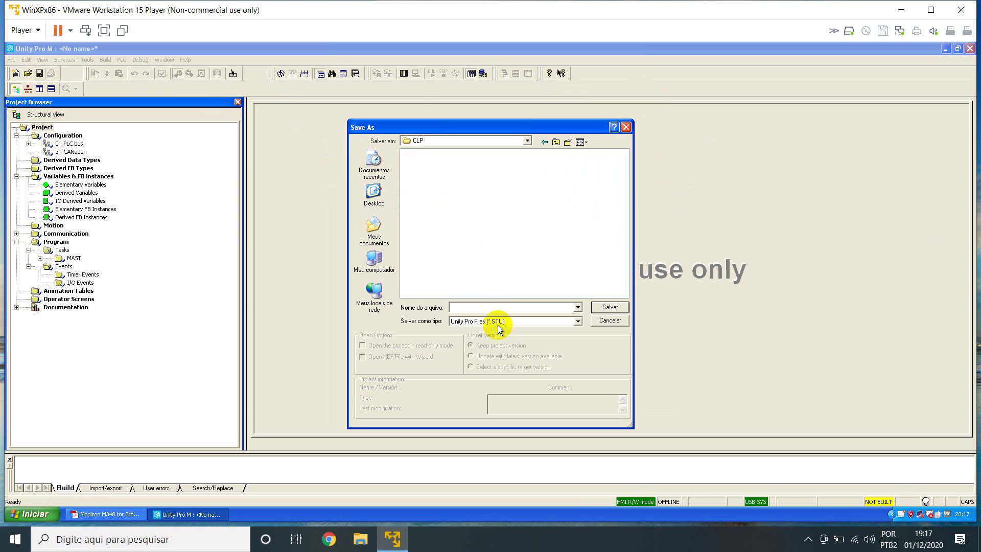
left_click(483, 305)
type("aula")
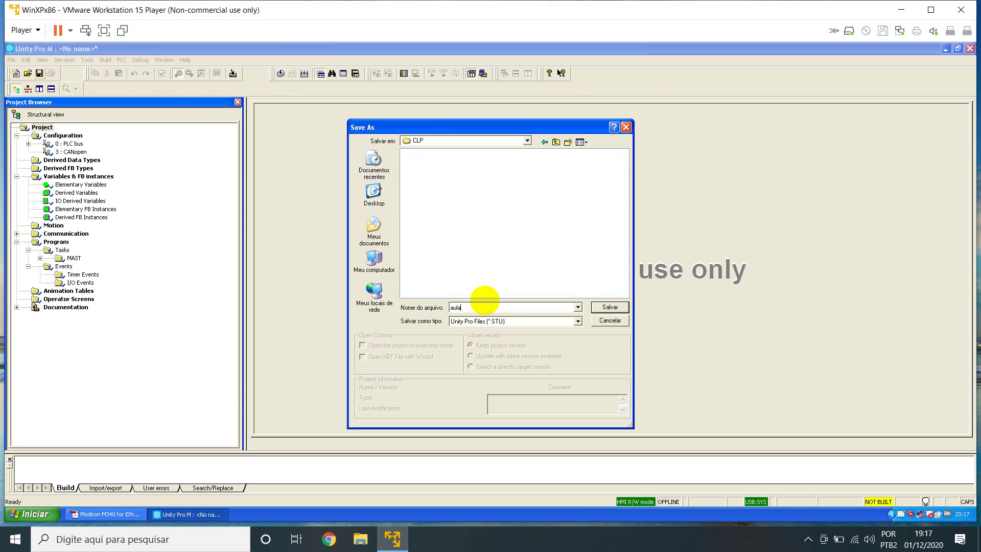
type("_inicial")
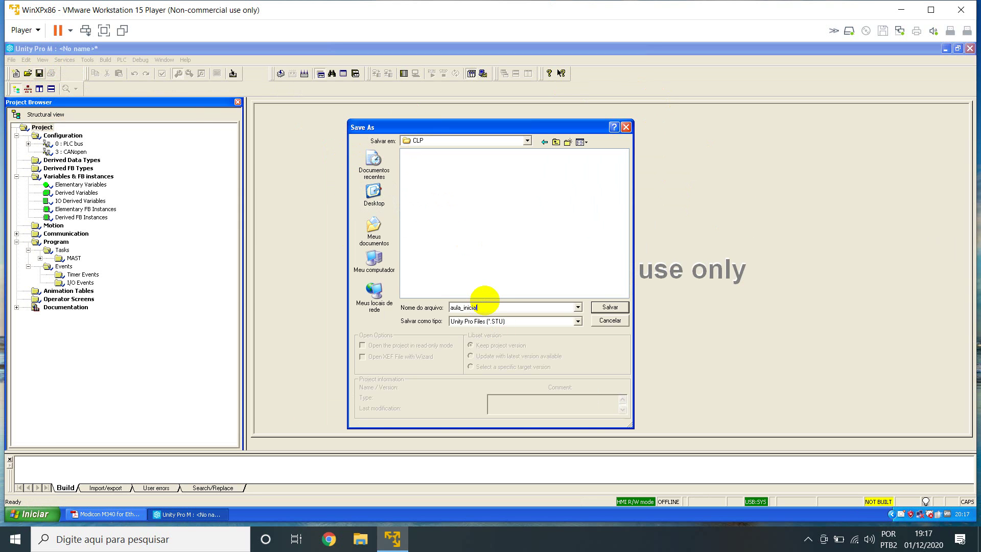
left_click(601, 309)
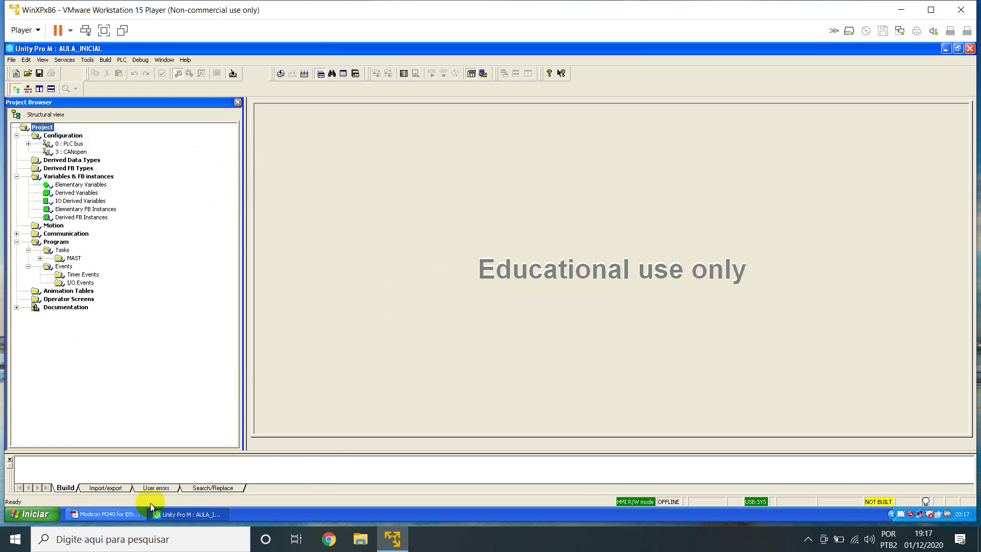
Switch to the Modicon M340 Ethernet manual in Adobe Reader and examine its table of contents.
left_click(116, 515)
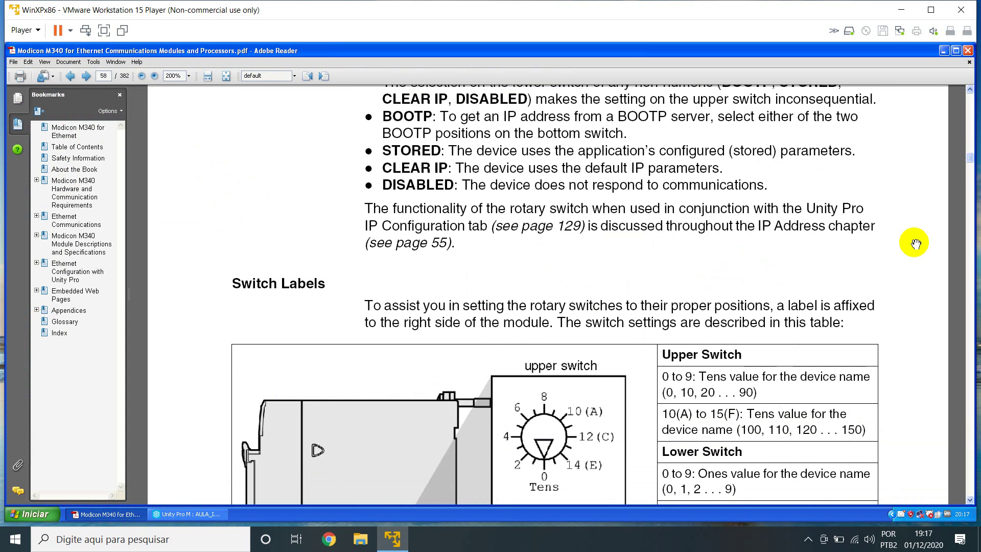
left_click_drag(968, 145, 969, 87)
scroll(674, 219, "down", 5)
scroll(646, 256, "down", 10)
scroll(633, 261, "down", 4)
scroll(595, 259, "down", 7)
left_click(392, 539)
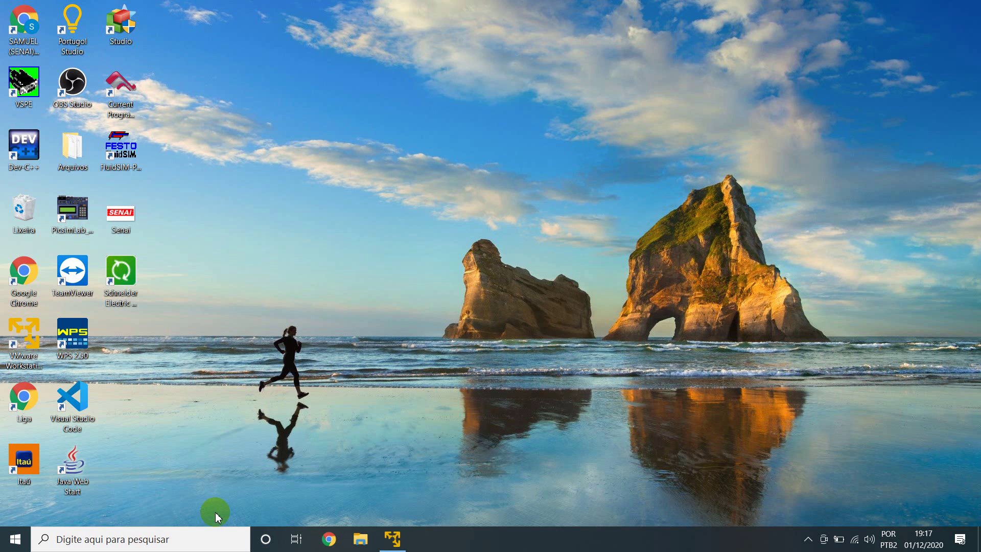
left_click(392, 539)
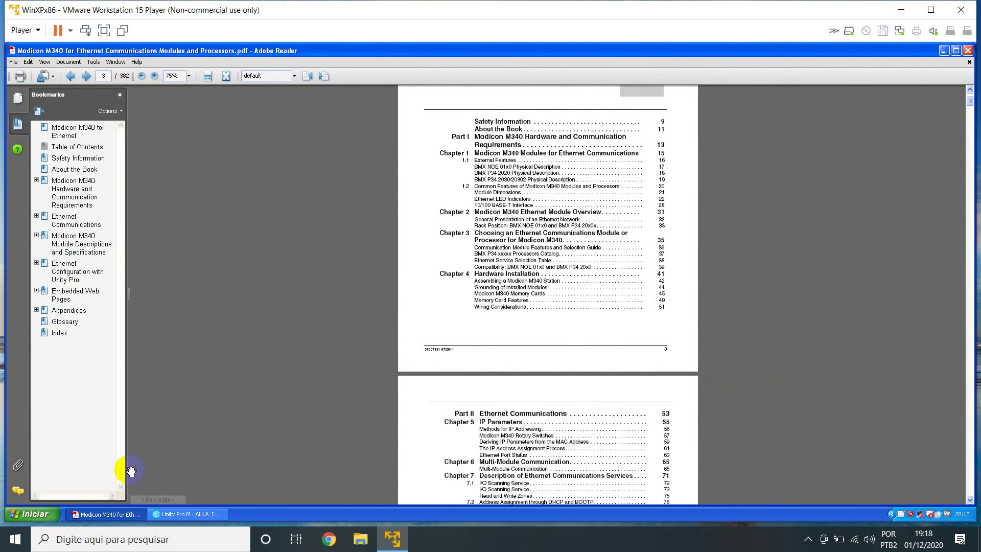
Return to Unity Pro M and try to open the project documentation's Title page and General Information.
left_click(151, 519)
left_click(17, 307)
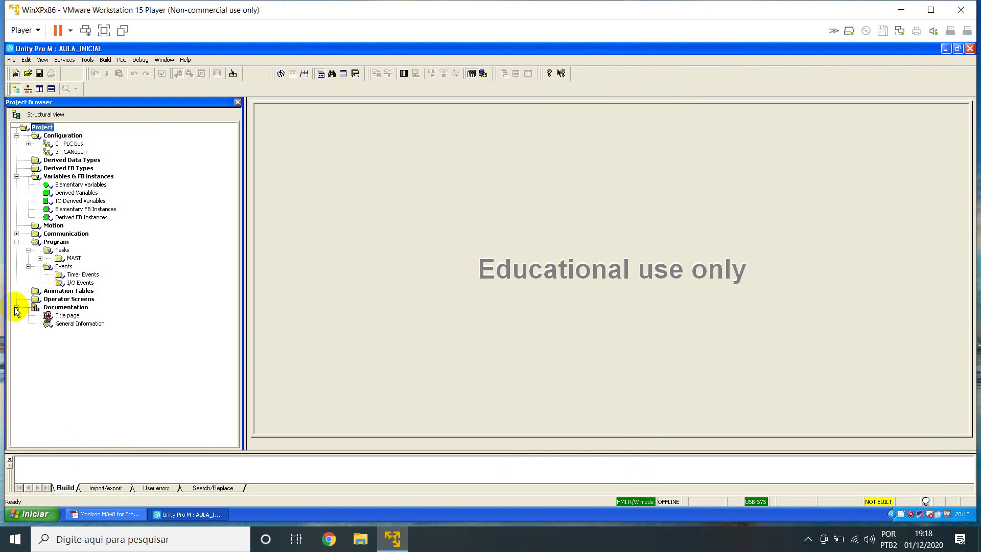
double_click(66, 323)
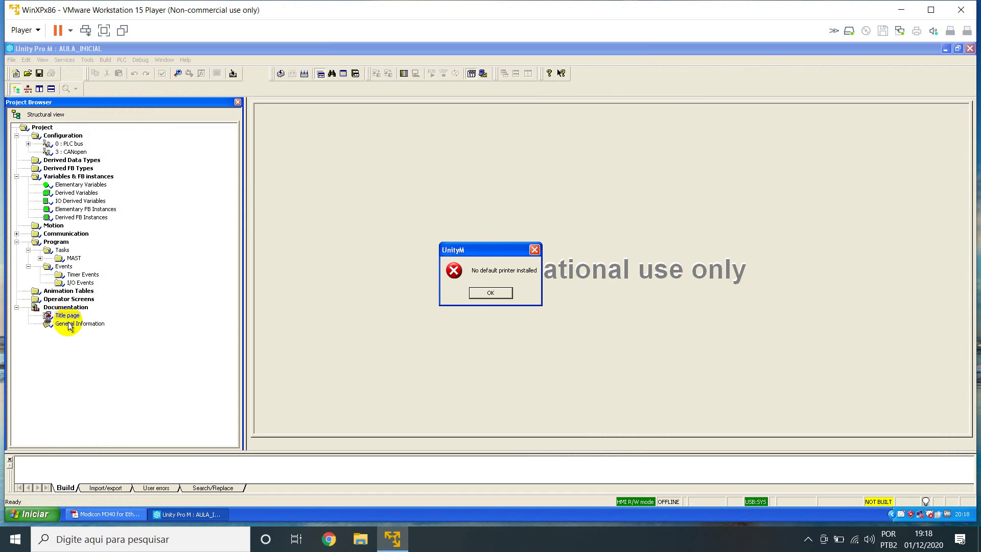
left_click(489, 292)
double_click(89, 325)
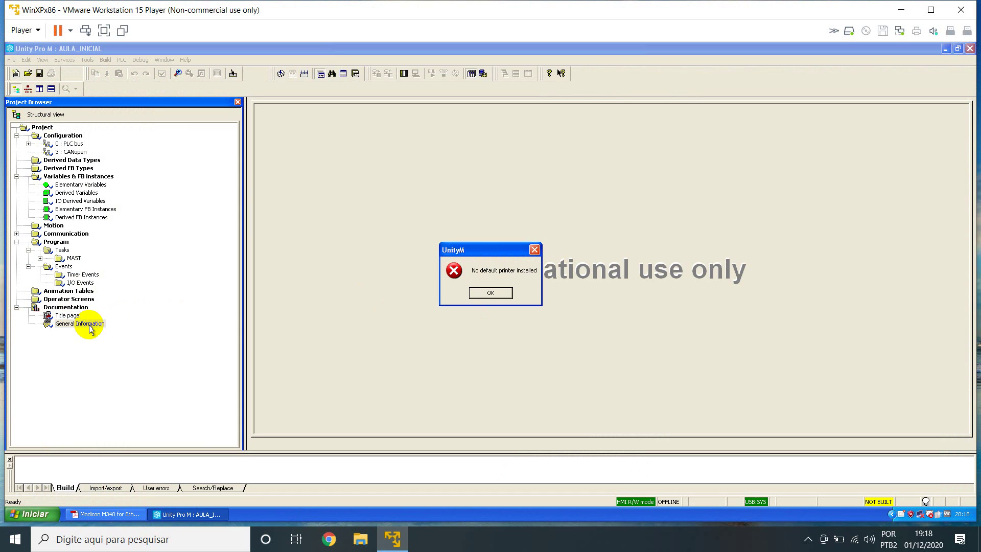
left_click(495, 292)
Review the Ethernet Communications chapters in the PDF manual's table of contents and return to the Unity Pro M project.
left_click(131, 517)
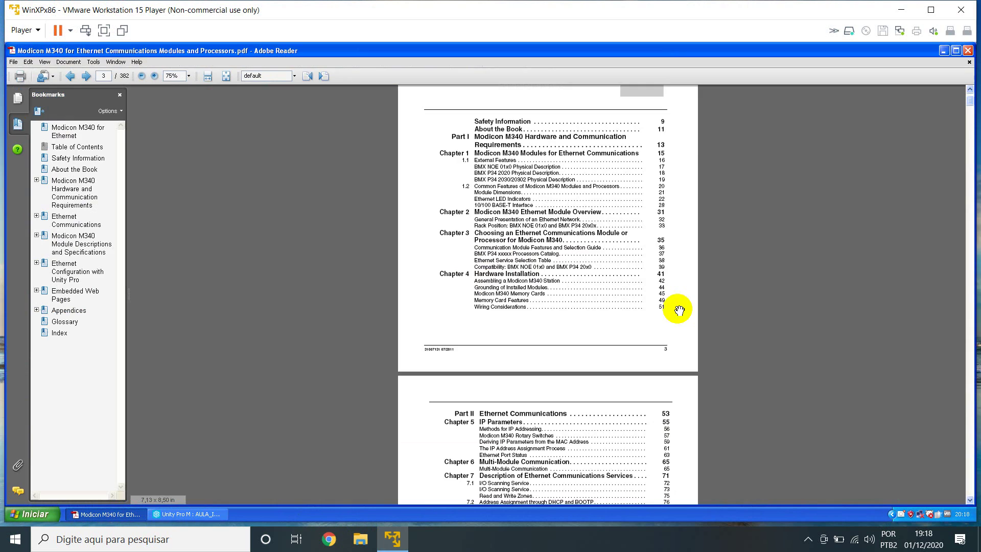
scroll(624, 327, "down", 10)
scroll(586, 322, "up", 10)
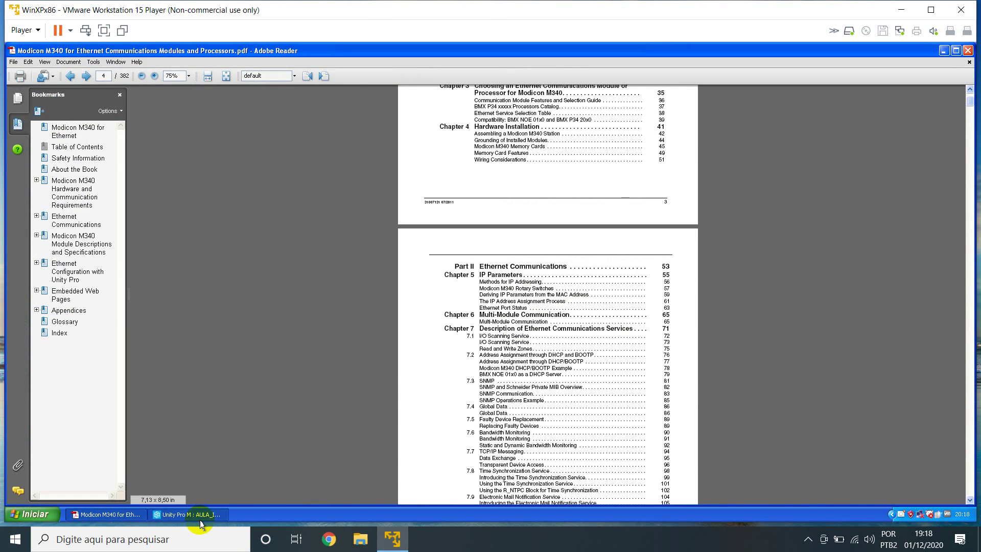
left_click(200, 516)
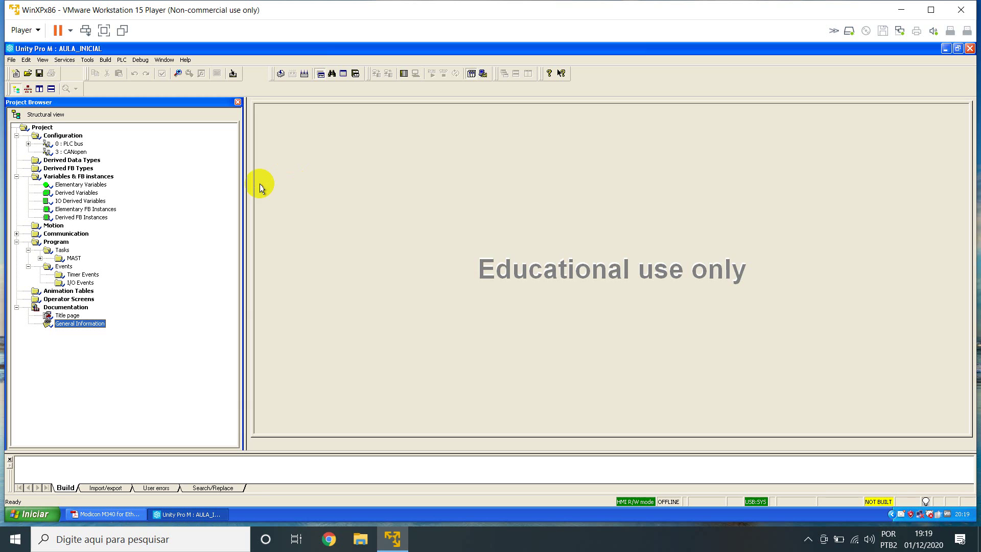
Open the PLC bus configuration and inspect the rack's power supply, BMX P34 2030 processor and empty slots.
double_click(75, 145)
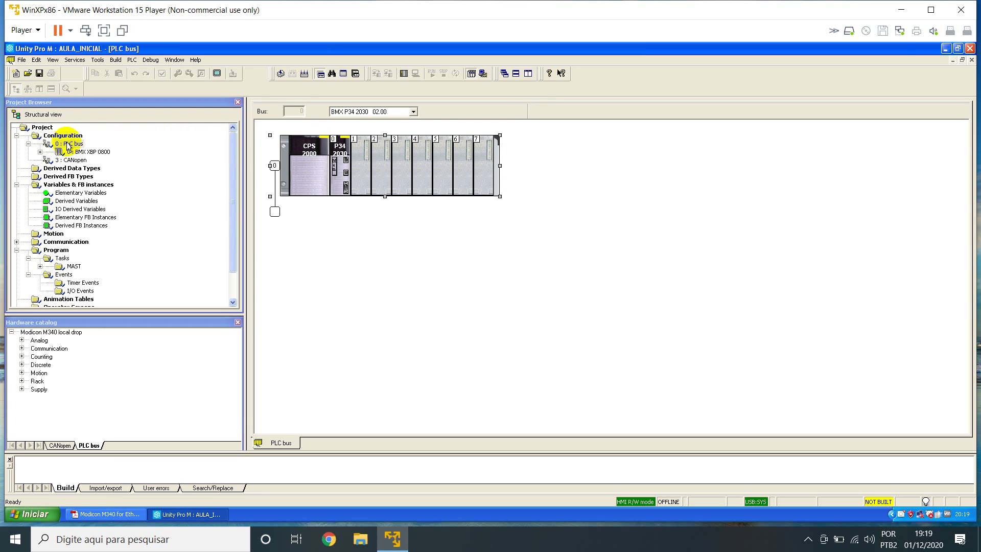
left_click(346, 158)
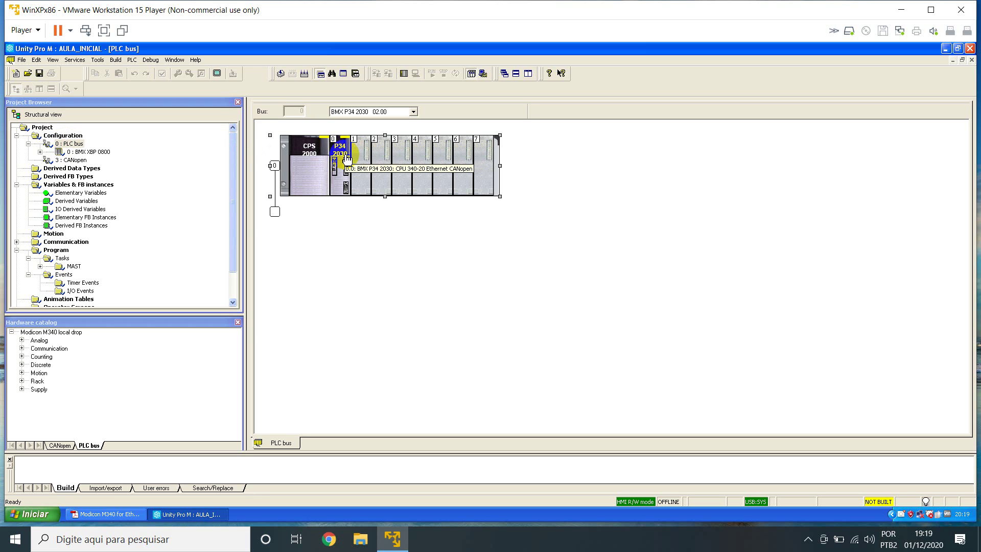
left_click(502, 188)
left_click(303, 153)
left_click(386, 165)
left_click(339, 165)
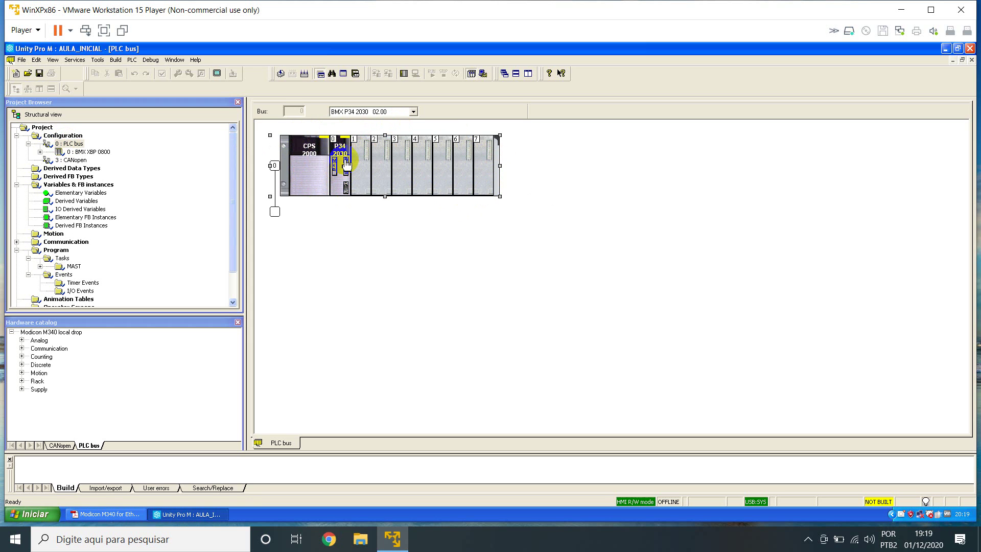
left_click(342, 167)
Replace the rack with the BMX XBP 0400 4-slot backplane.
double_click(277, 170)
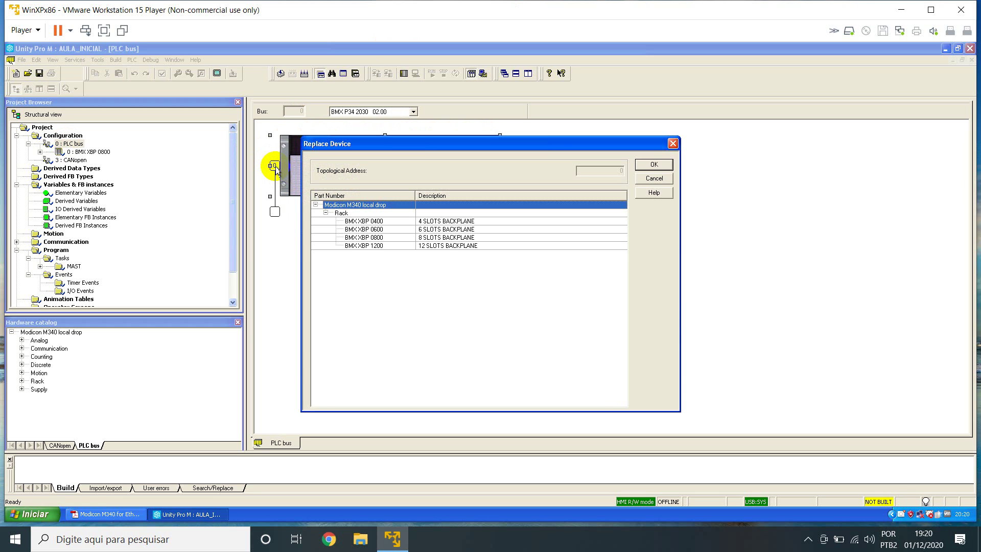
left_click(443, 221)
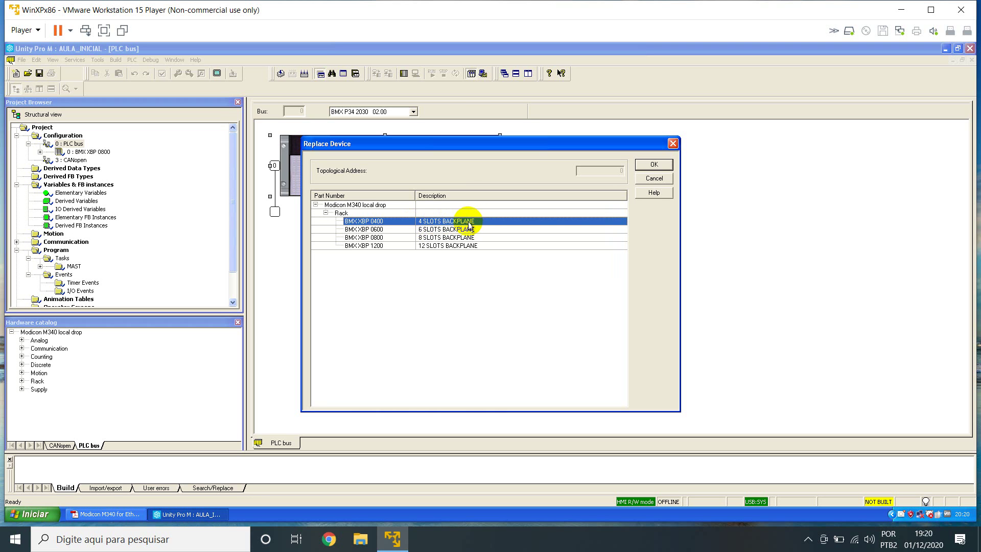
left_click(654, 164)
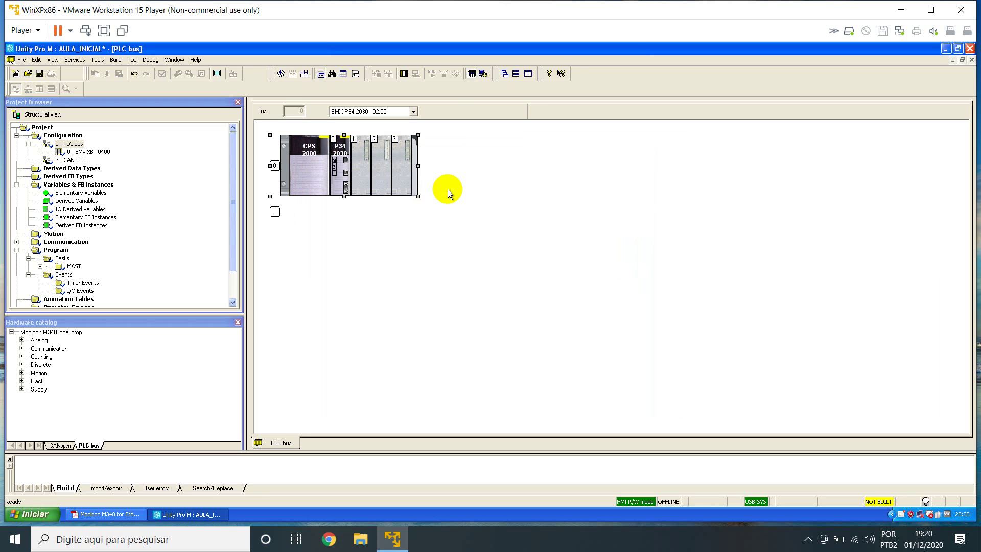
Add the discrete BMX DDM 16025 module (8 inputs 24 Vdc, 8 relay outputs) in slot 1 of the rack.
left_click(362, 175)
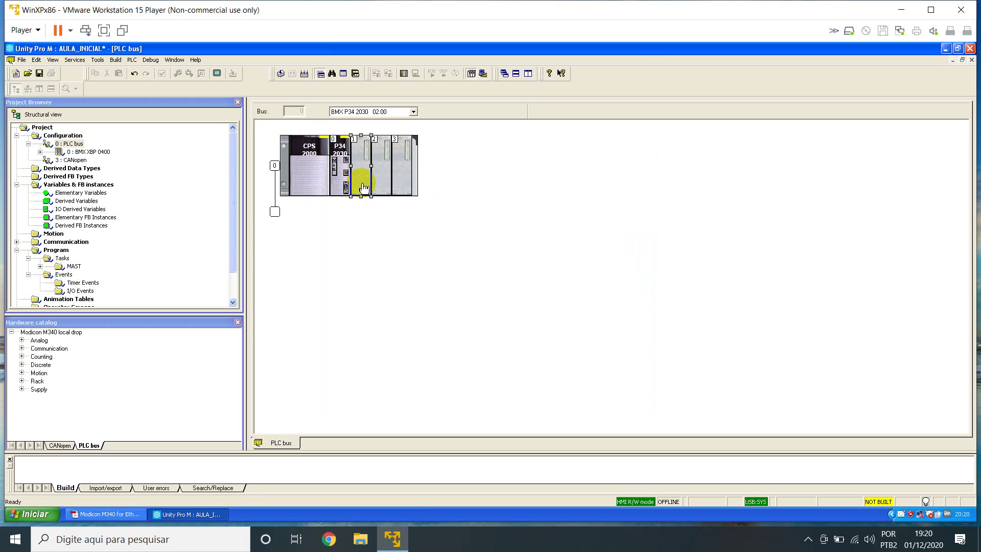
double_click(363, 174)
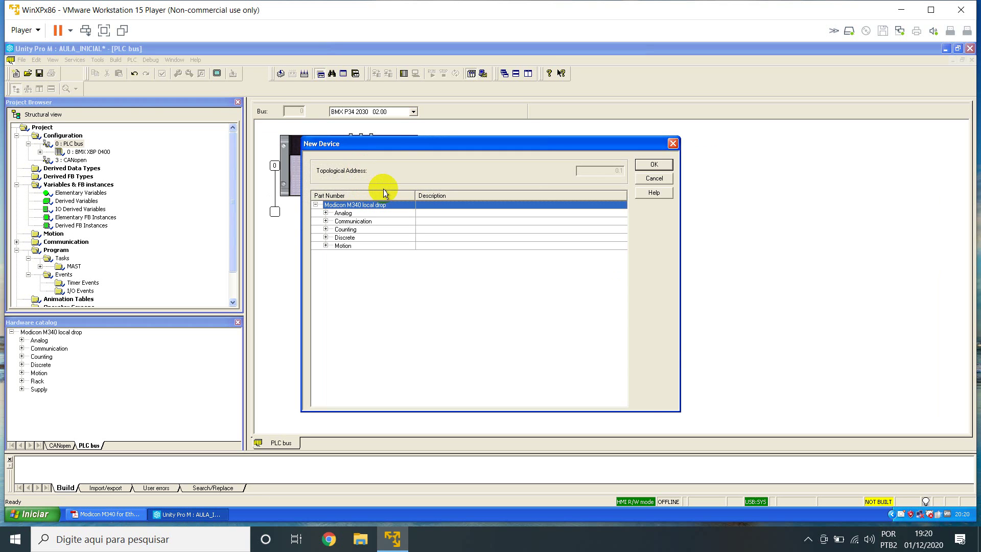
left_click_drag(386, 144, 541, 120)
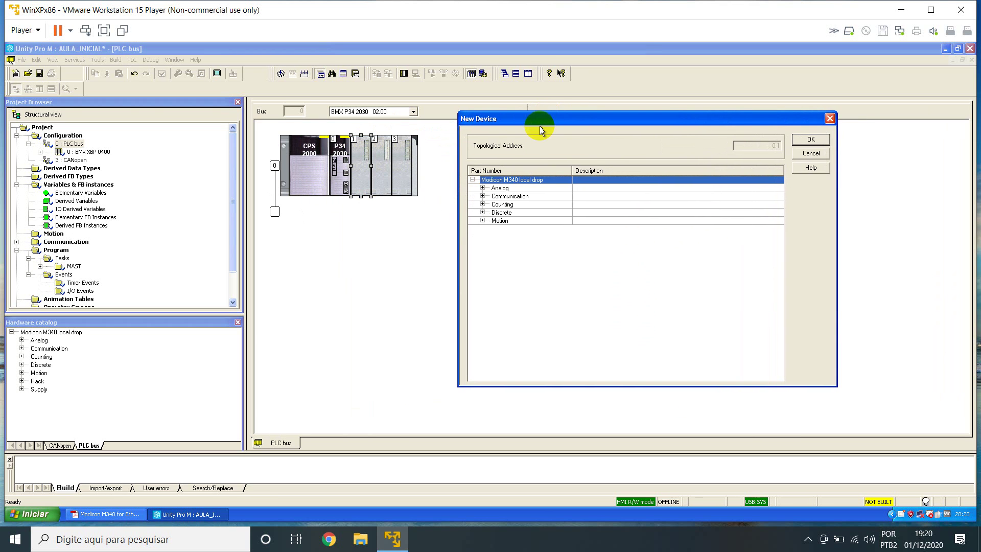
left_click(483, 212)
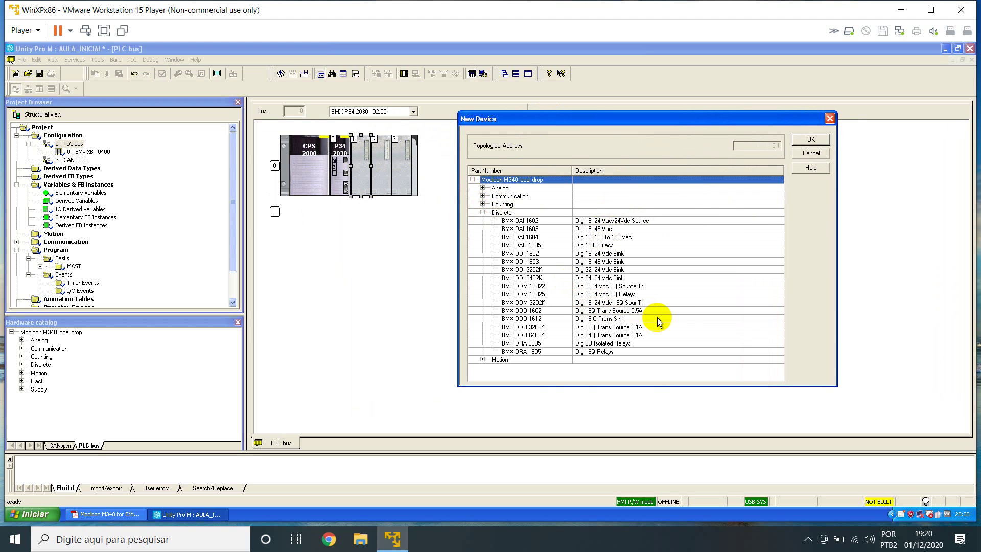
left_click(547, 295)
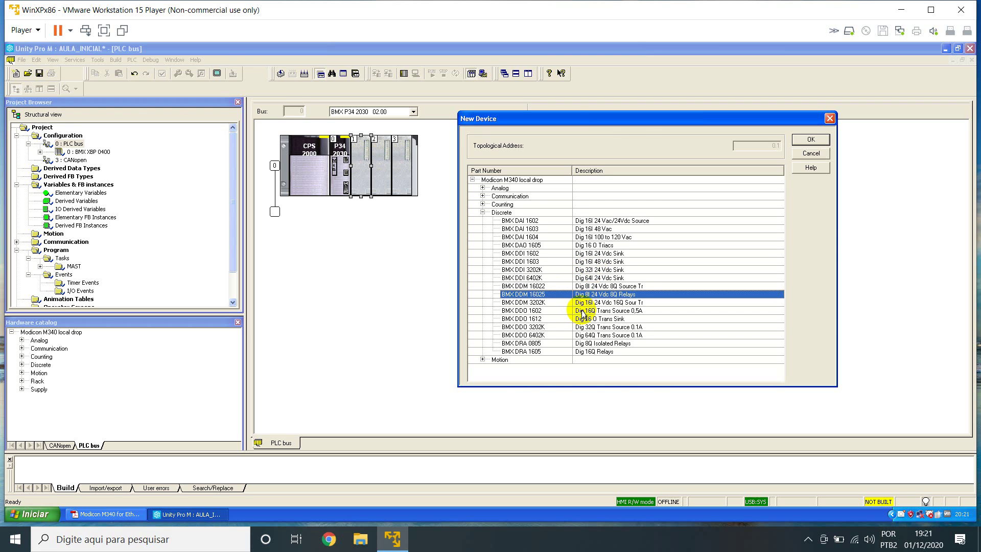
left_click(806, 139)
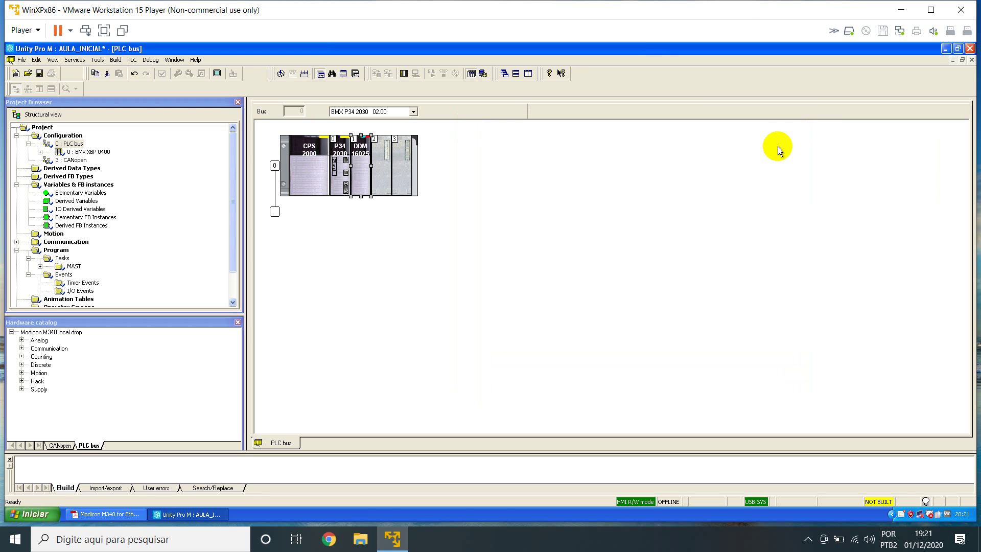
Add the analog BMX AMM 0600 module in slot 2 of the rack and save the project.
left_click(379, 169)
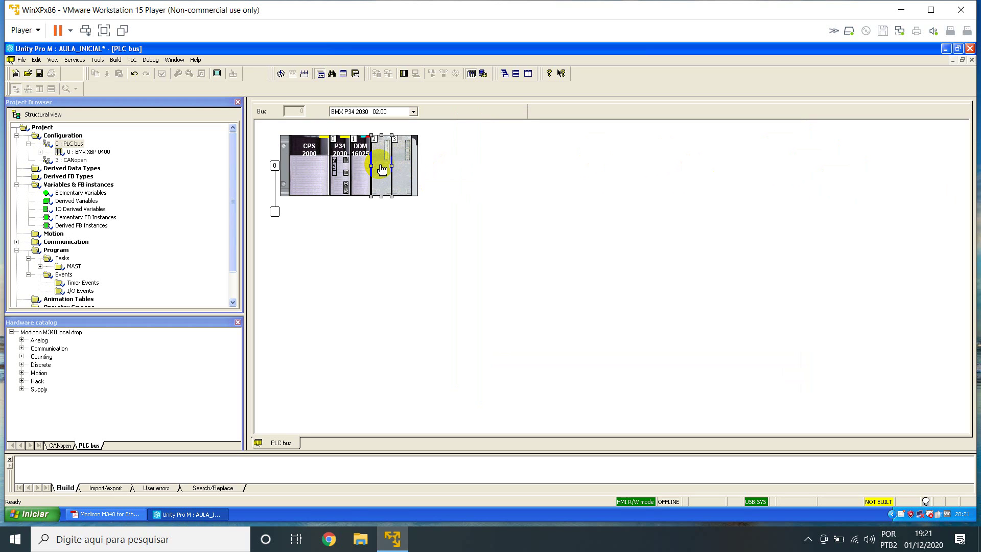
double_click(382, 169)
left_click_drag(402, 141, 525, 98)
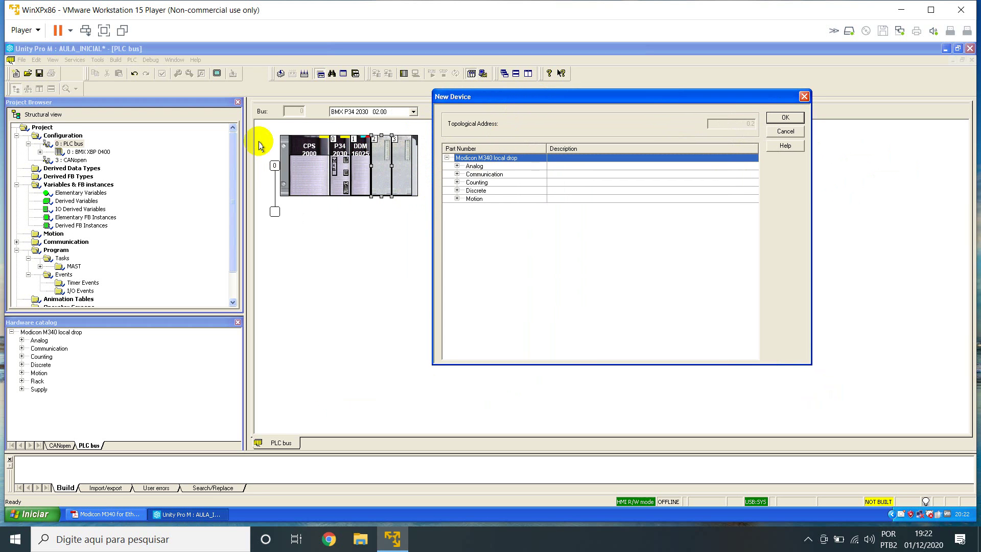
left_click(457, 166)
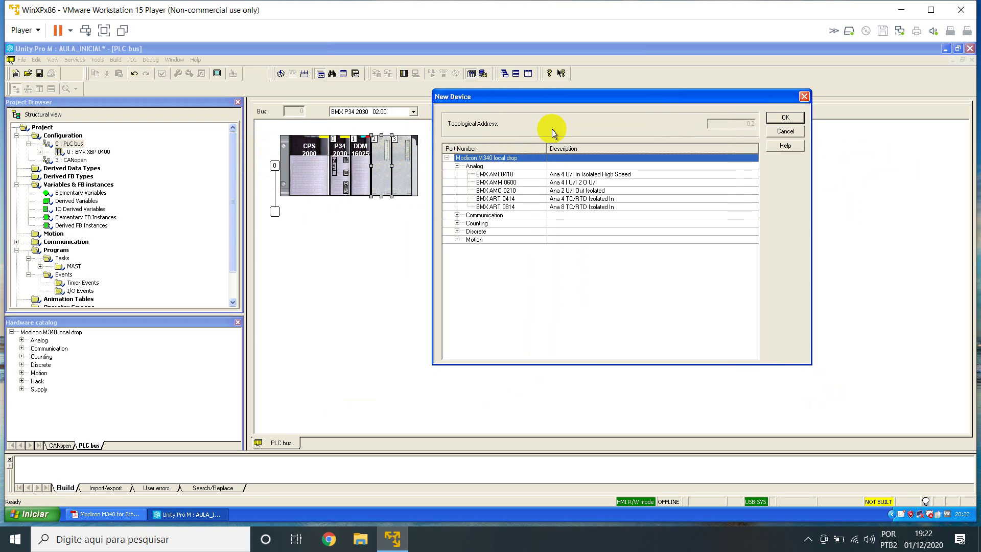
left_click(514, 183)
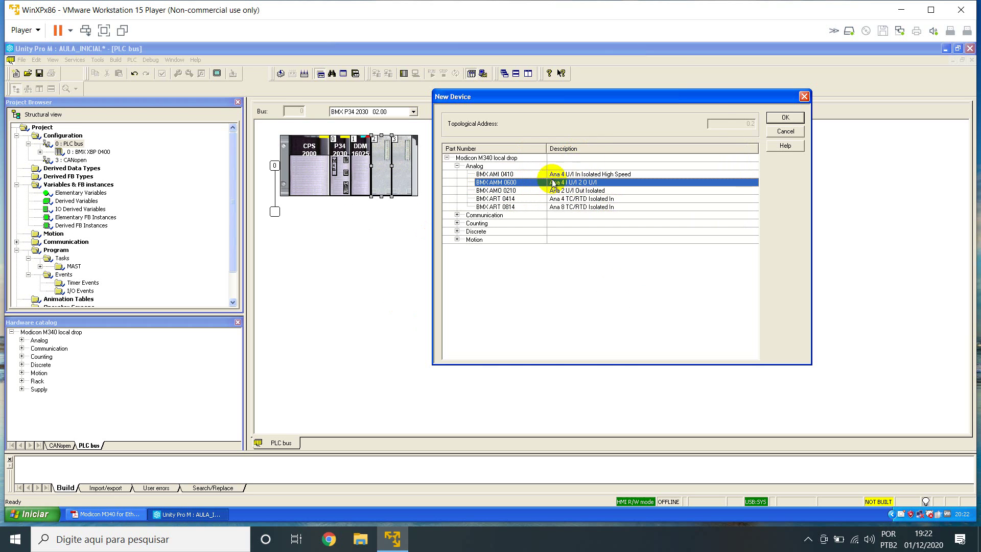
left_click(781, 118)
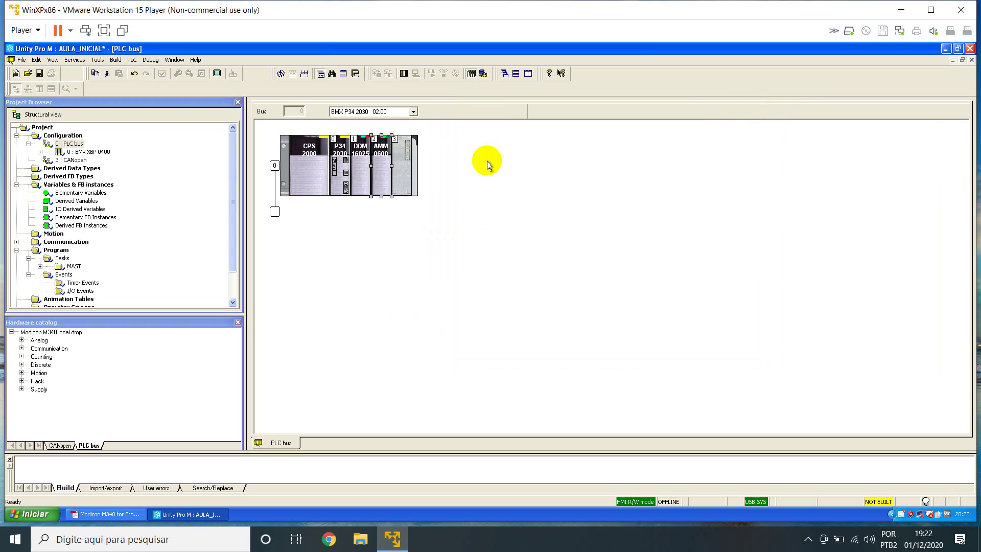
left_click(405, 171)
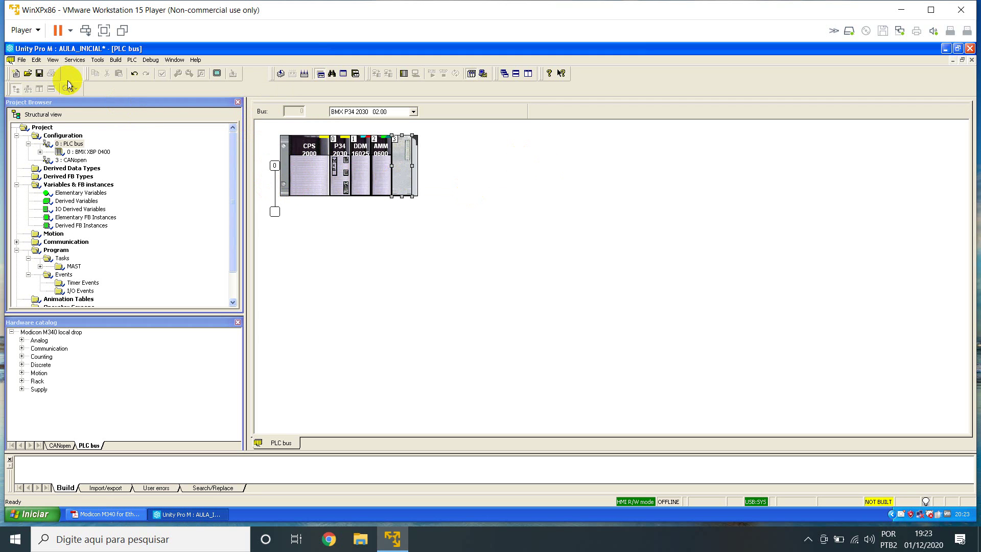
left_click(40, 73)
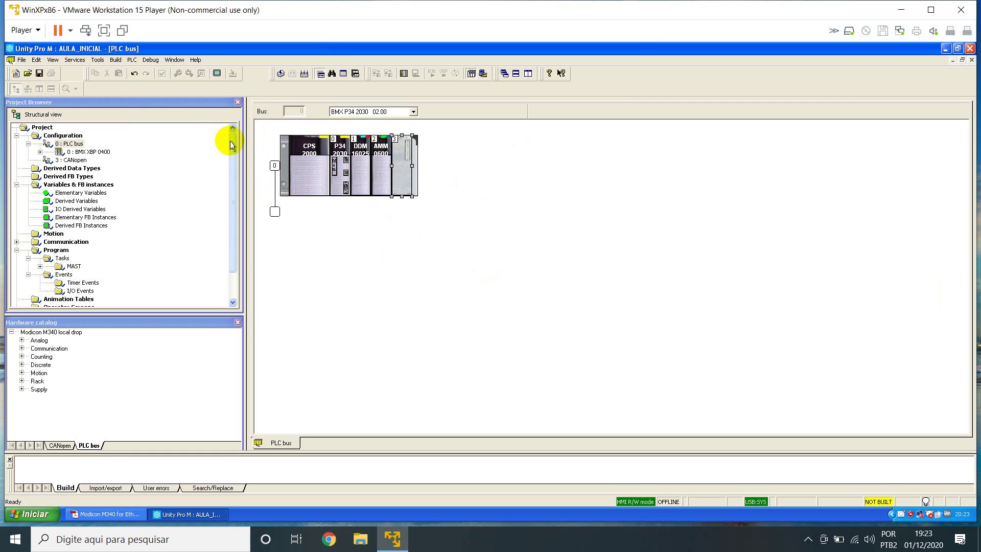
Expand the project's Communication folder and start adding a new network under Networks.
left_click_drag(227, 190, 234, 166)
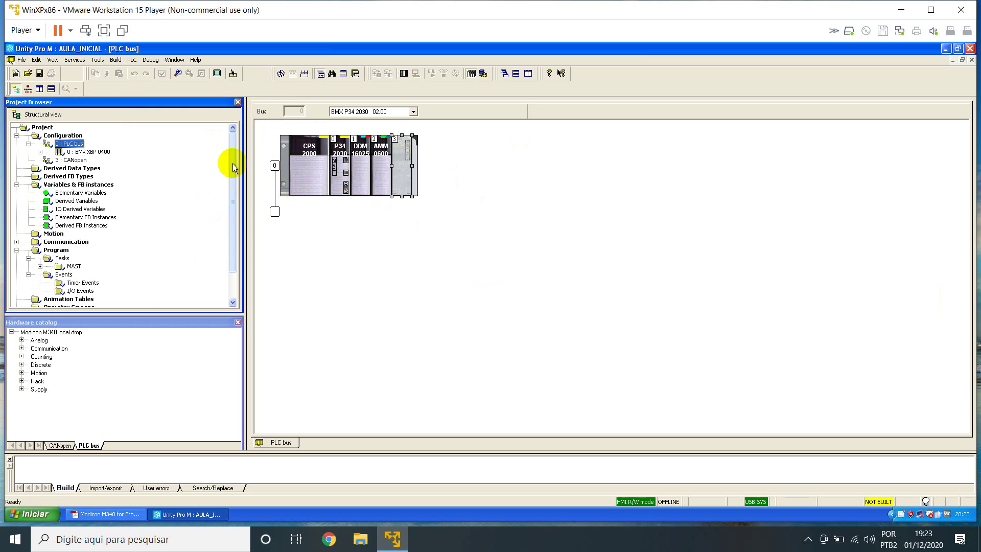
mouse_move(233, 167)
left_mouse_down()
mouse_move(230, 201)
mouse_move(229, 158)
left_mouse_up()
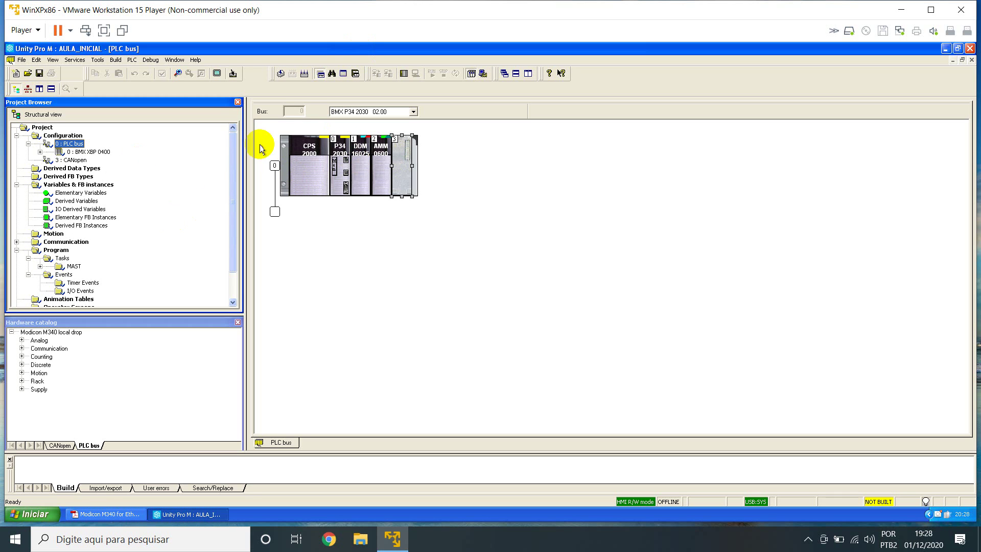
left_click_drag(231, 160, 230, 196)
left_click(42, 210)
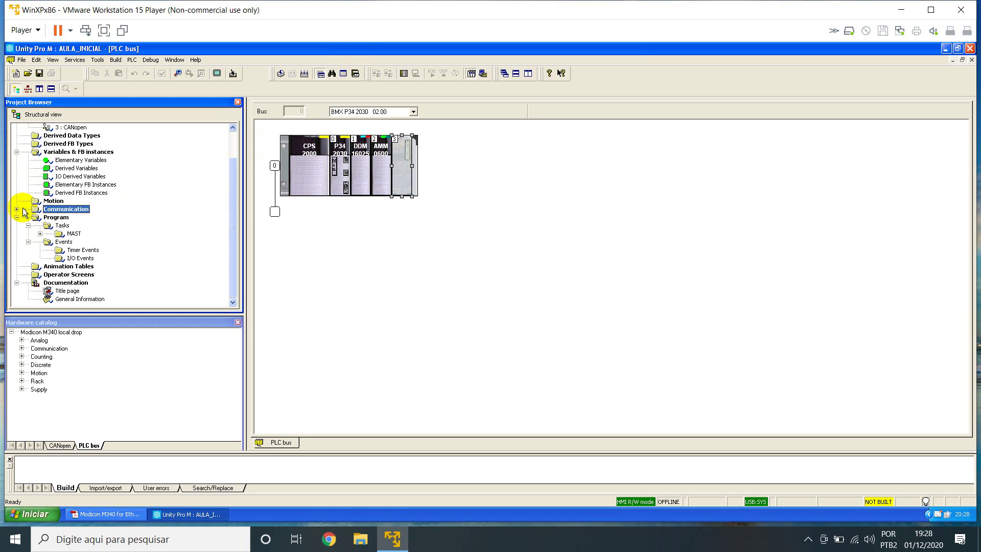
left_click(17, 209)
left_click(56, 218)
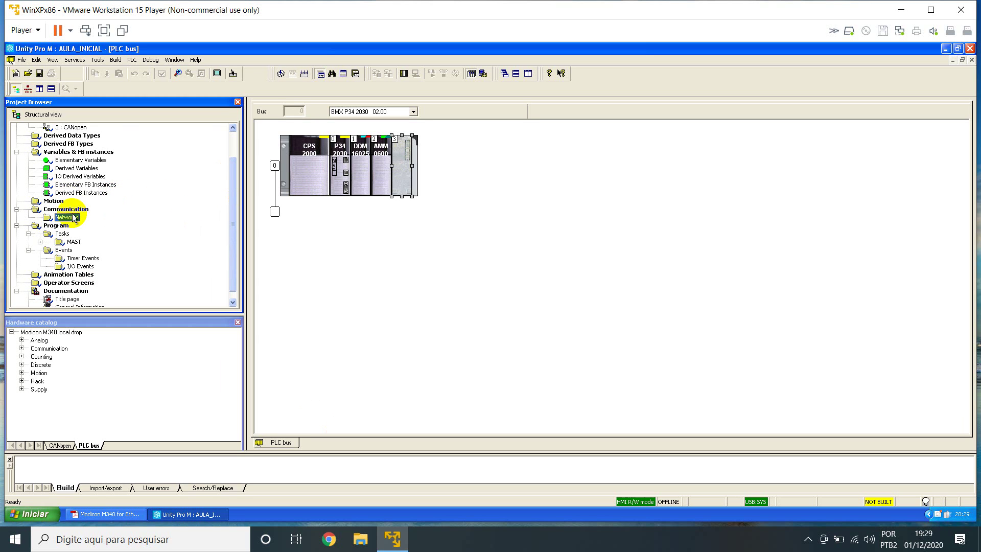
right_click(71, 219)
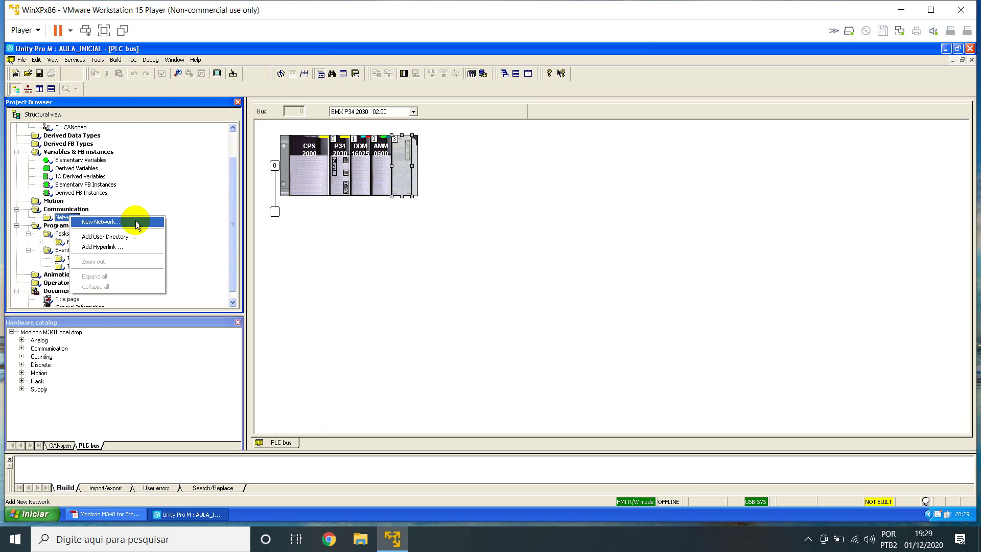
left_click(63, 218)
right_click(72, 217)
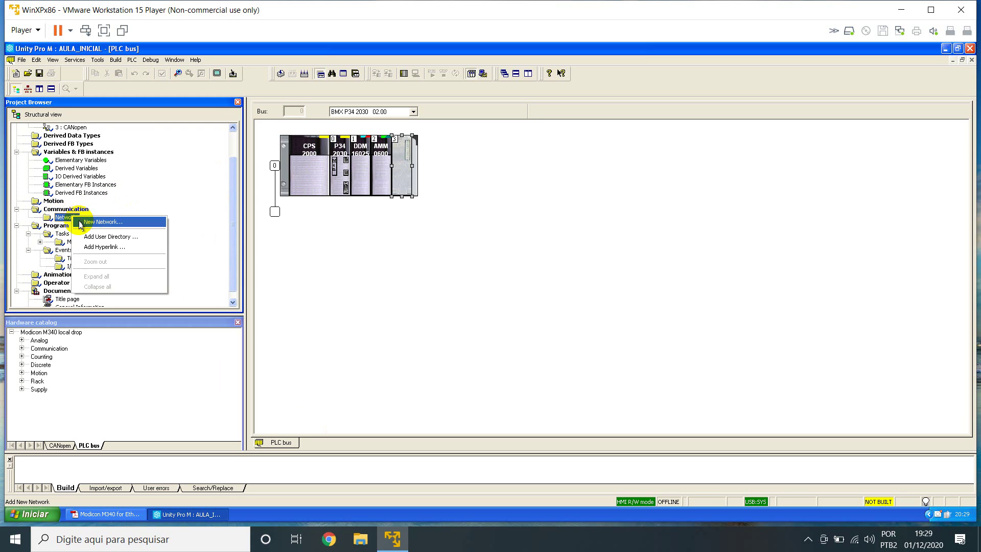
left_click(81, 223)
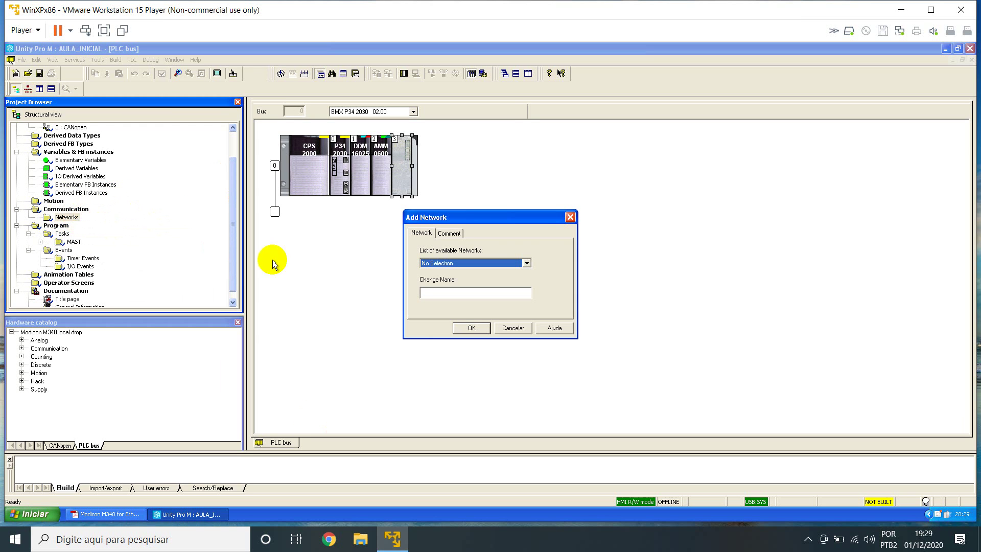
Create the network as type Ethernet, keeping the suggested name, and open its configuration.
left_click(462, 265)
left_click(459, 266)
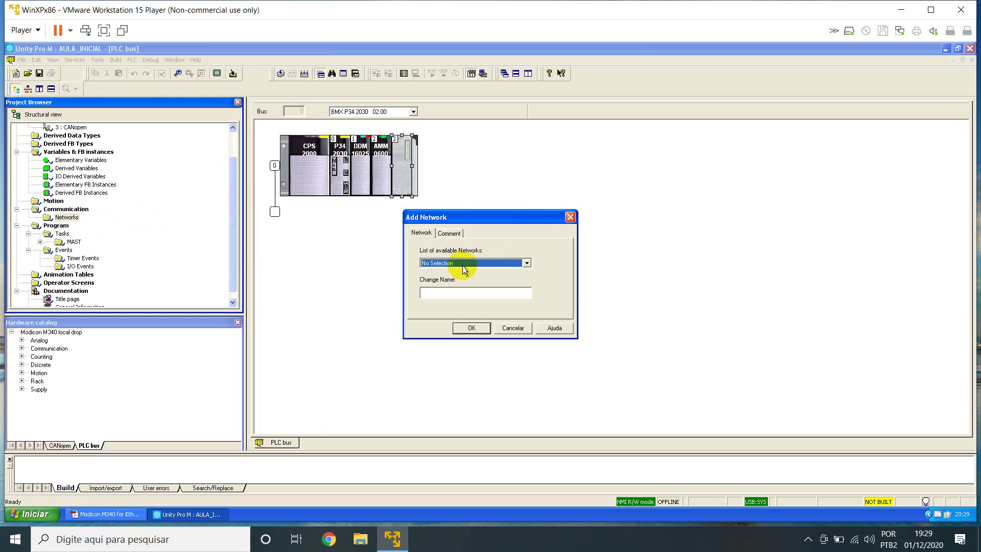
left_click(463, 268)
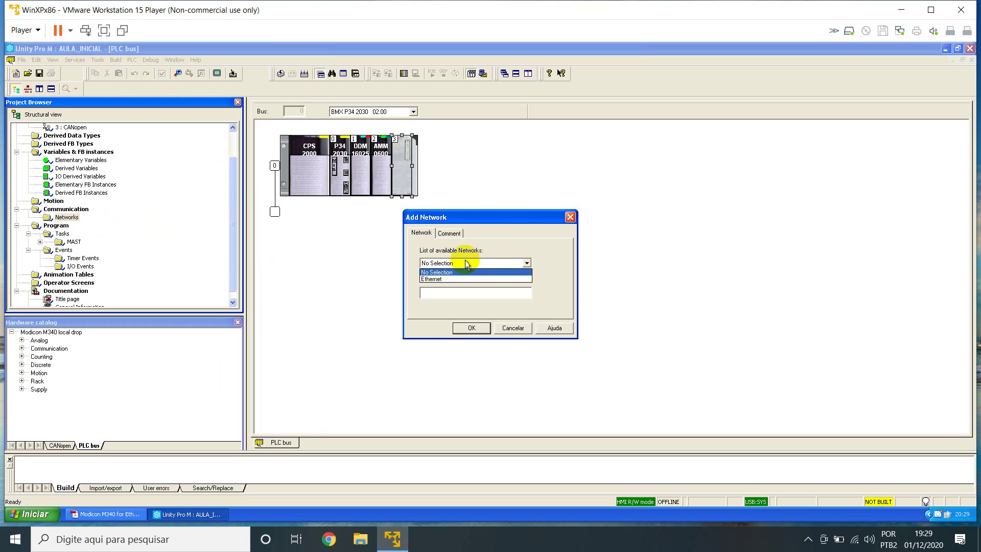
left_click(444, 279)
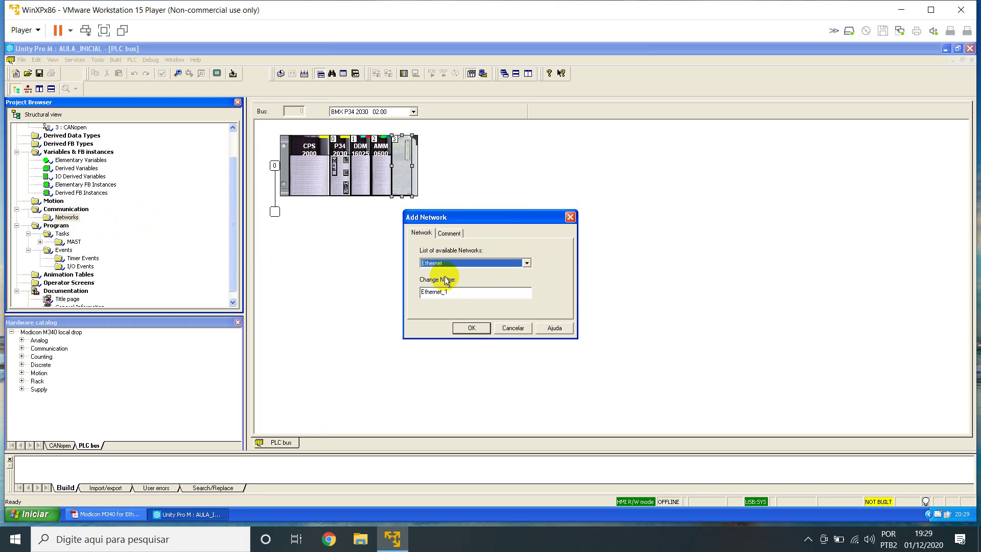
left_click(464, 263)
left_click(465, 264)
left_click(462, 263)
left_click(444, 262)
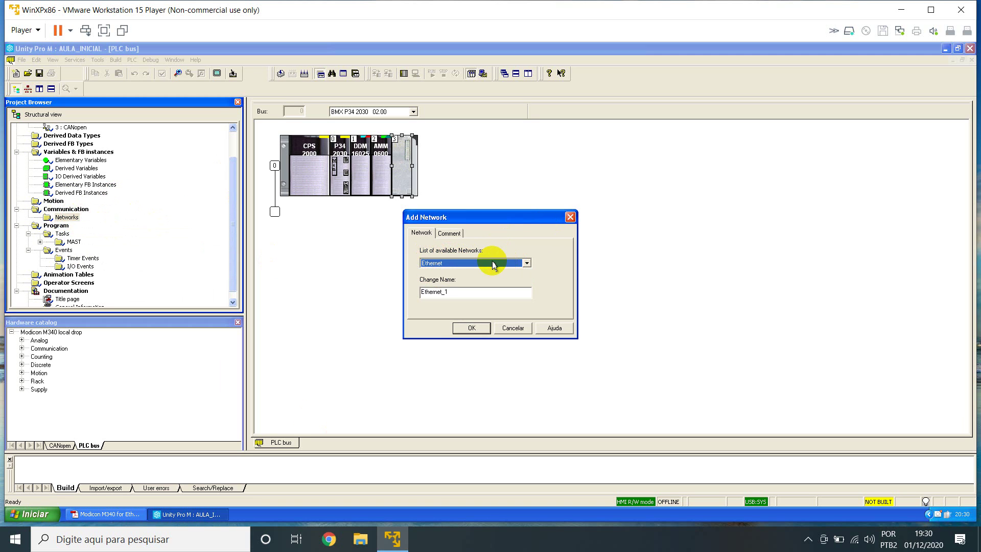
left_click(494, 264)
left_click(444, 278)
double_click(449, 292)
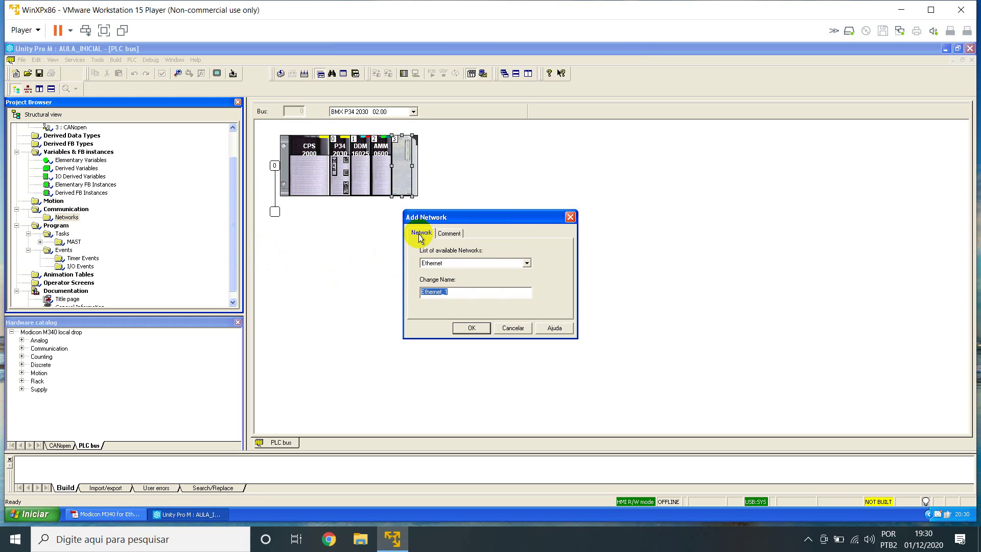
left_click(500, 292)
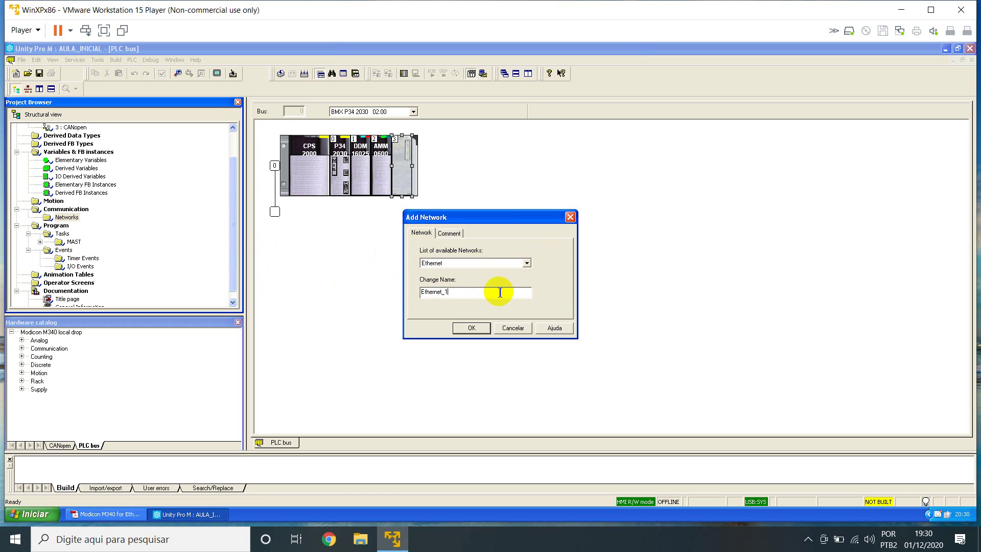
left_click(476, 328)
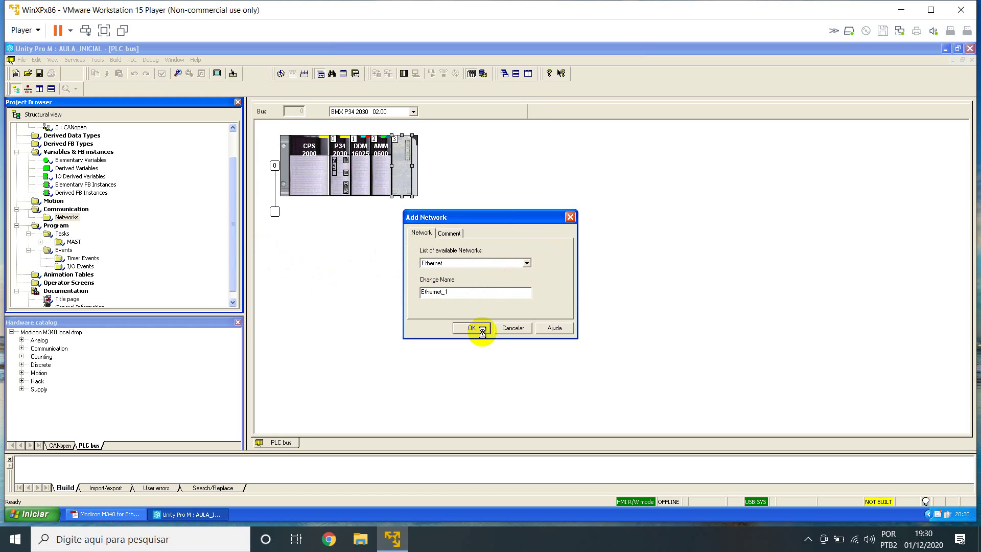
left_click(82, 225)
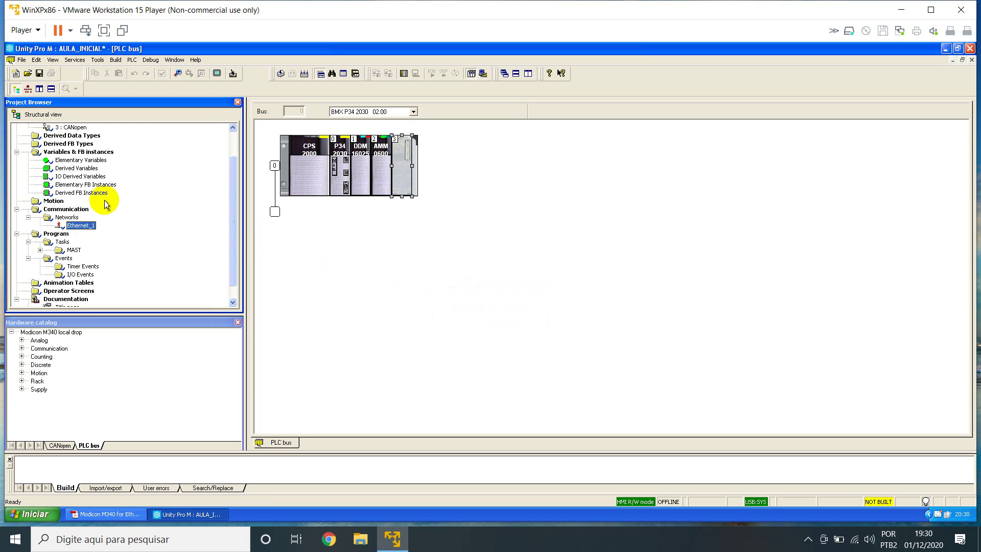
double_click(89, 227)
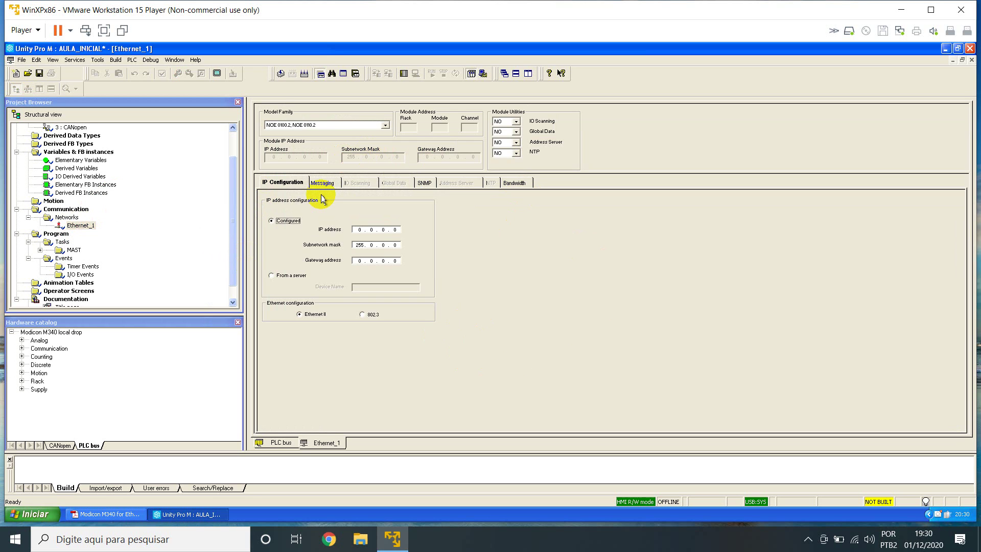
Configure the Ethernet_1 network with IP address 192.168.10.20 and subnetwork mask 255.255.255.0.
left_click(366, 230)
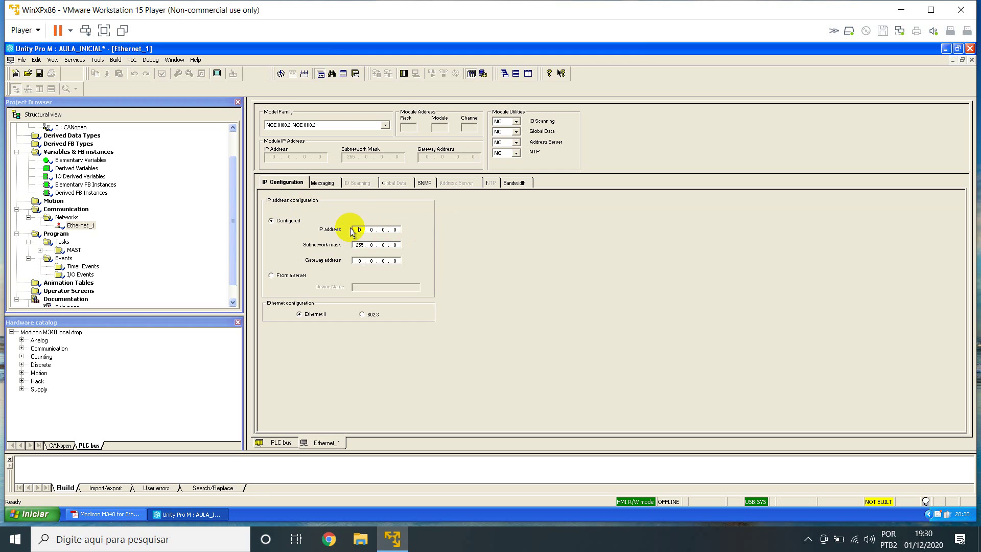
type("1")
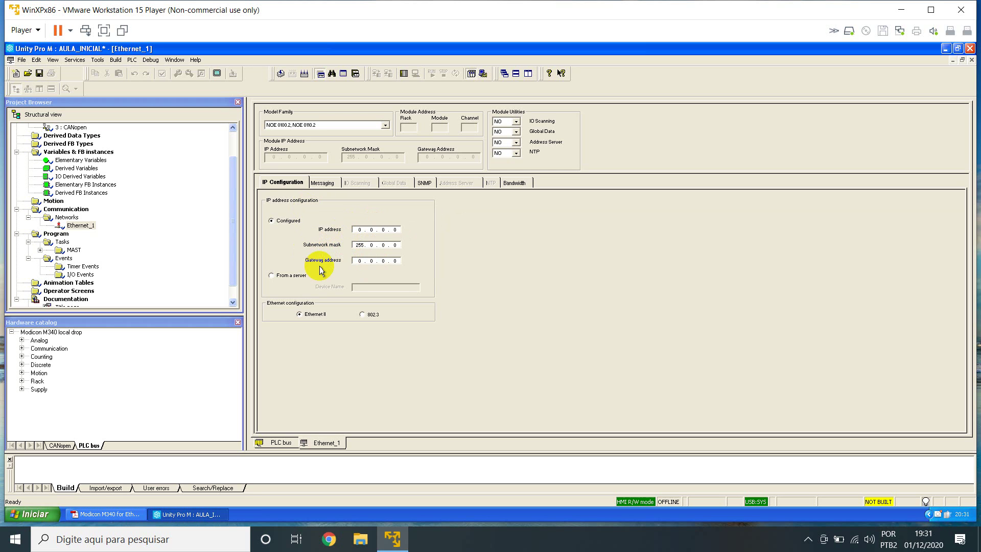
left_click(363, 260)
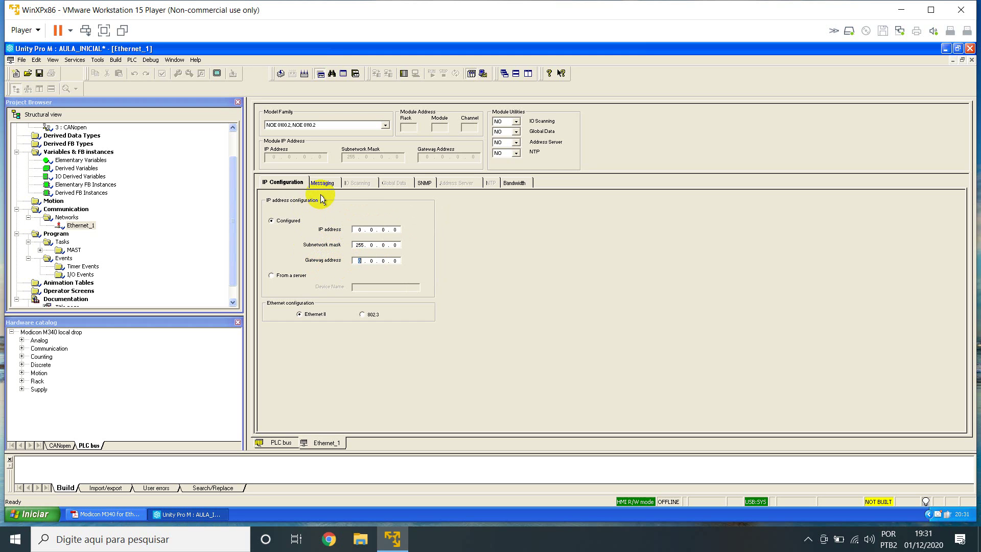
left_click(359, 230)
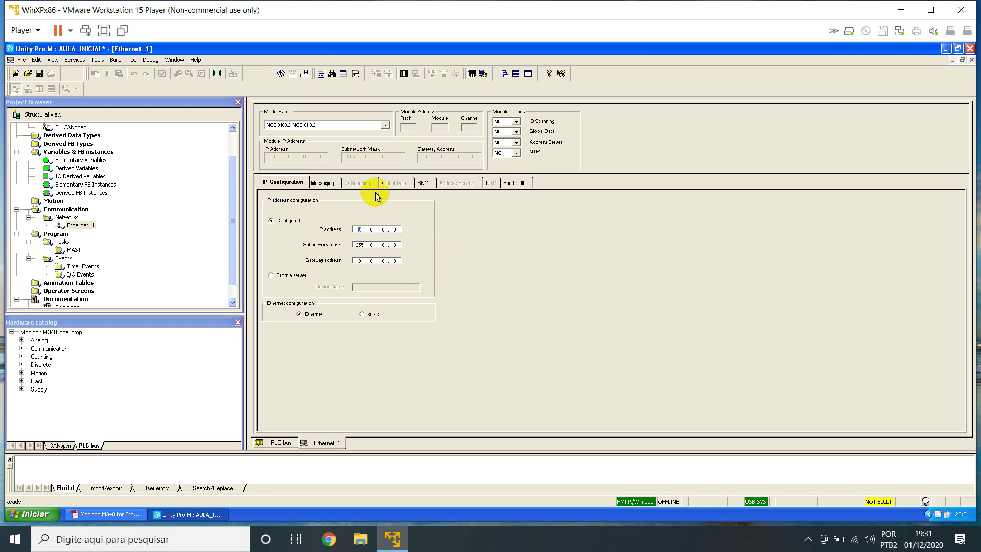
type("192 . 168 . 10 . 20")
left_click(372, 246)
type("255 . ")
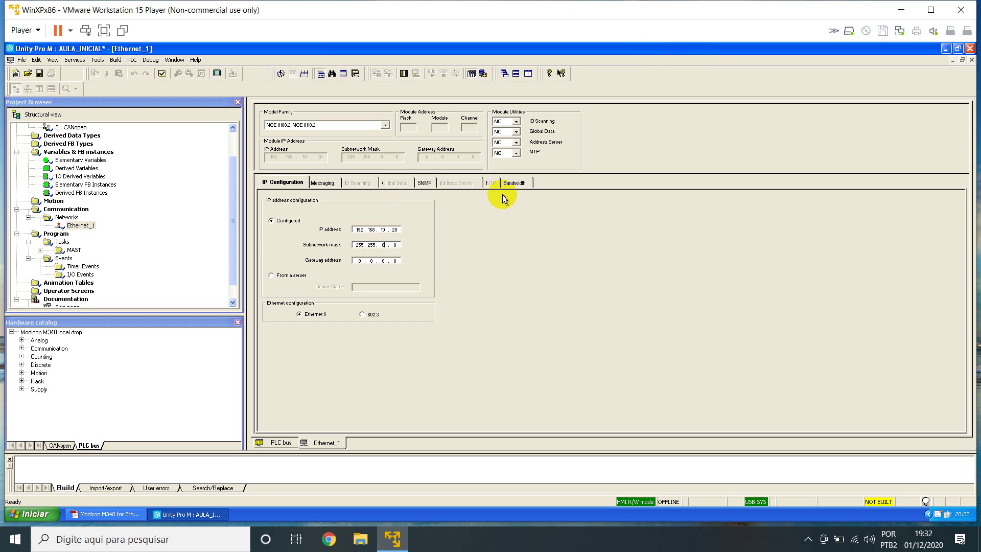
type("255 .")
Switch to the Windows Lupa magnifier and enlarge the screen to 200%.
left_click(15, 539)
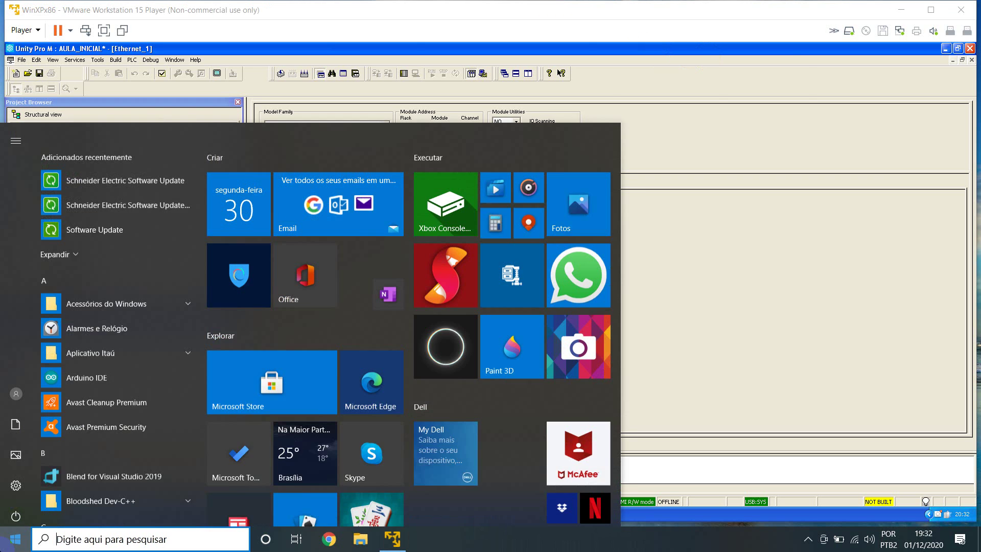
type("lupa")
left_click(149, 198)
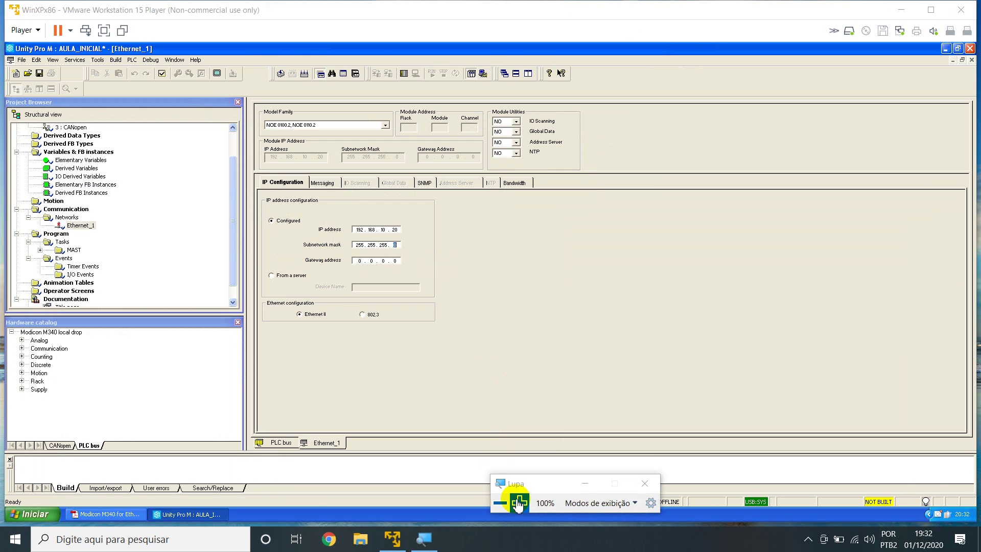
left_click(516, 499)
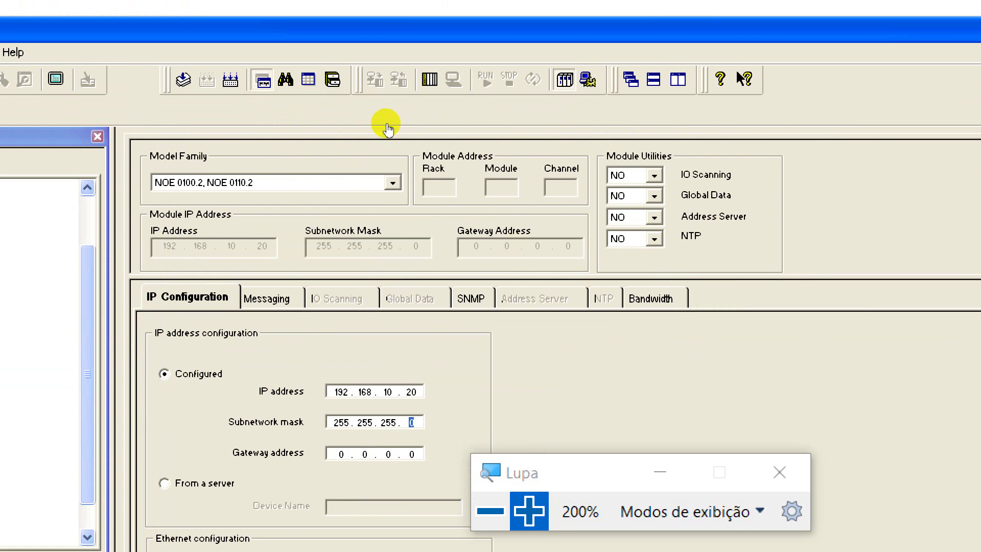
Change the network's model family to CPU 2020, CPU 2030 (>= V02.00), PRA 0100, confirm, and close the network configuration.
left_click(392, 182)
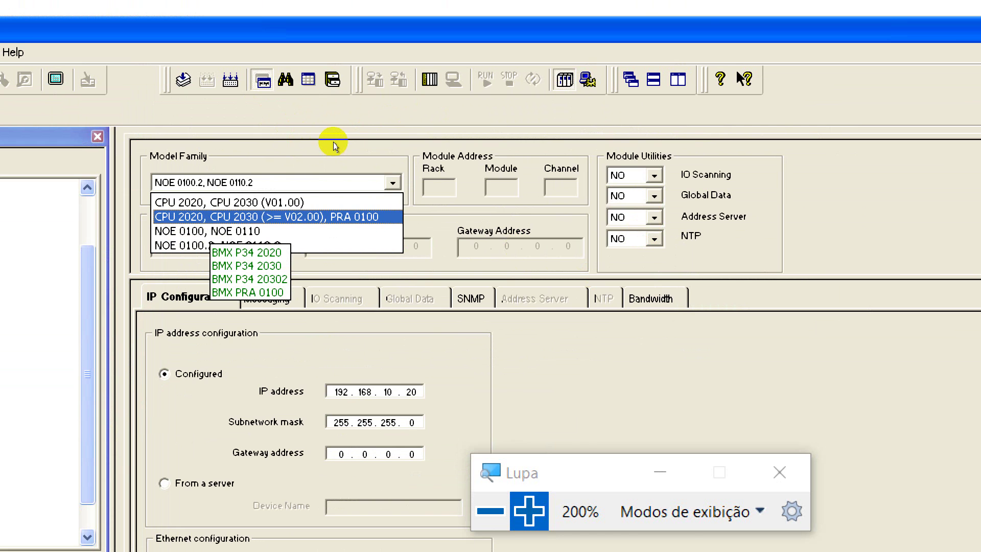
key("Return")
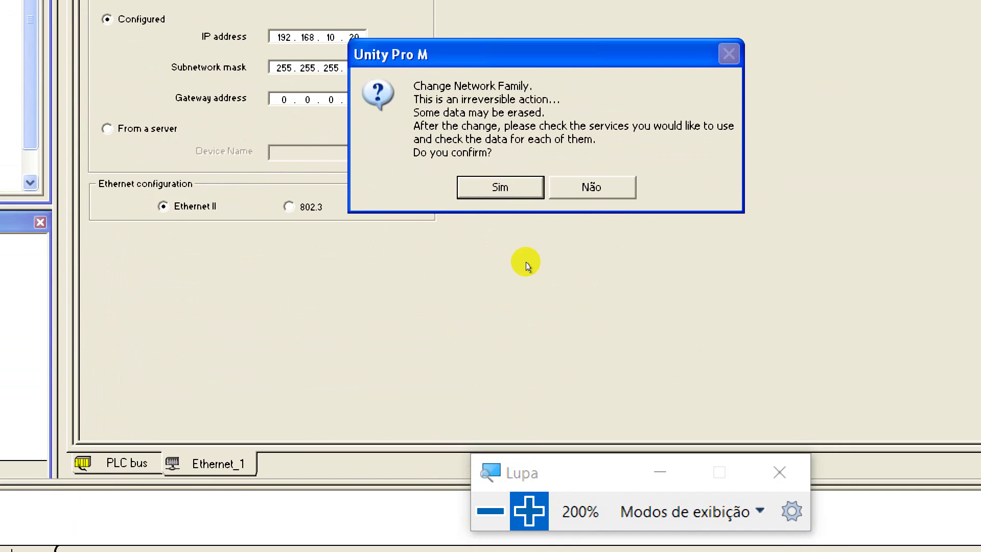
left_click_drag(438, 217, 496, 255)
key("Return")
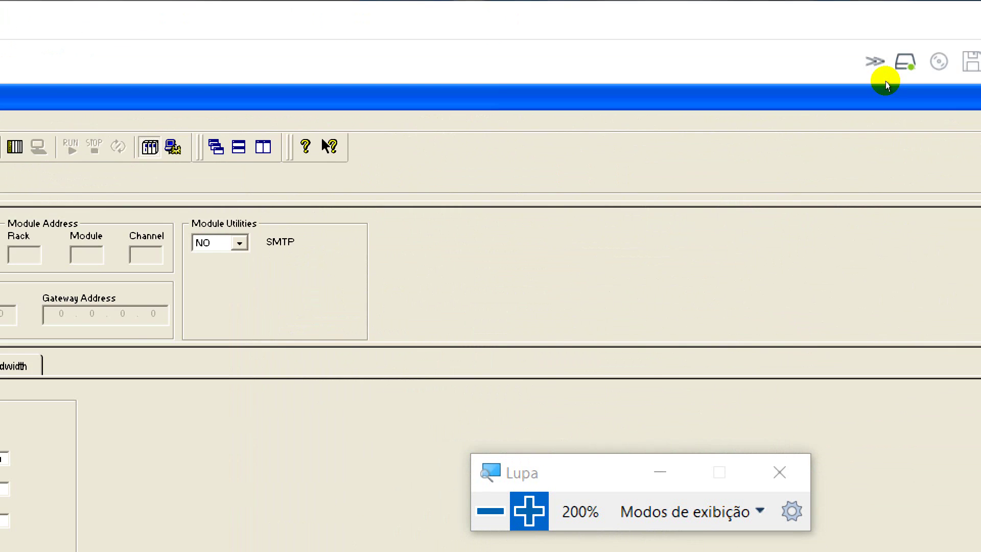
key("super+minus")
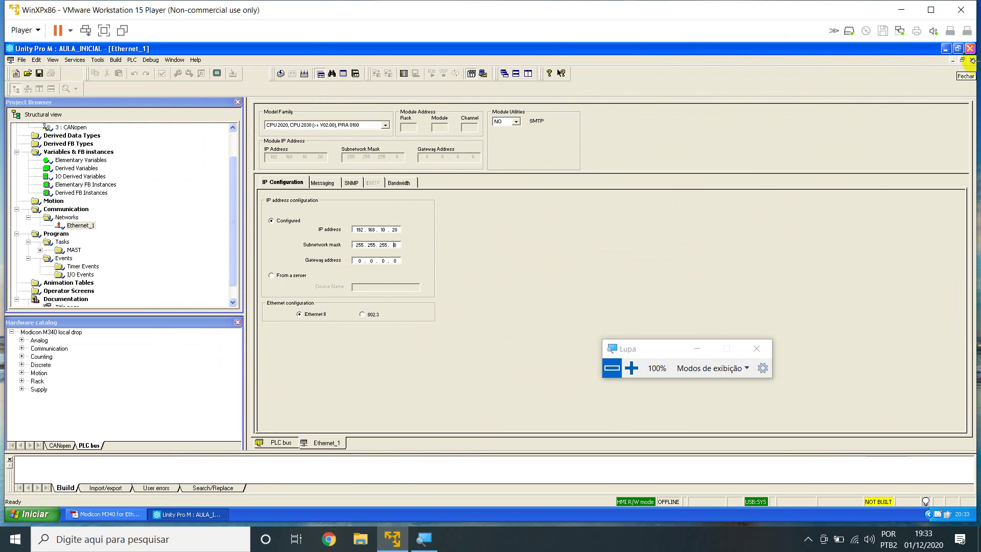
left_click(972, 60)
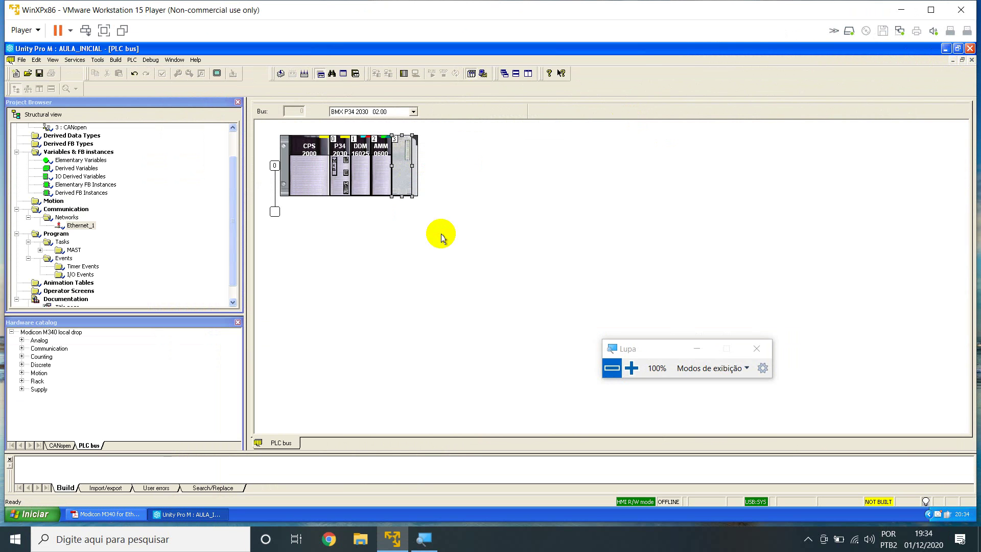
Open the Ethernet port of the P34 2030 processor on the PLC bus and set Channel 3's function to ETH TCP IP.
left_click_drag(234, 168, 136, 149)
double_click(66, 146)
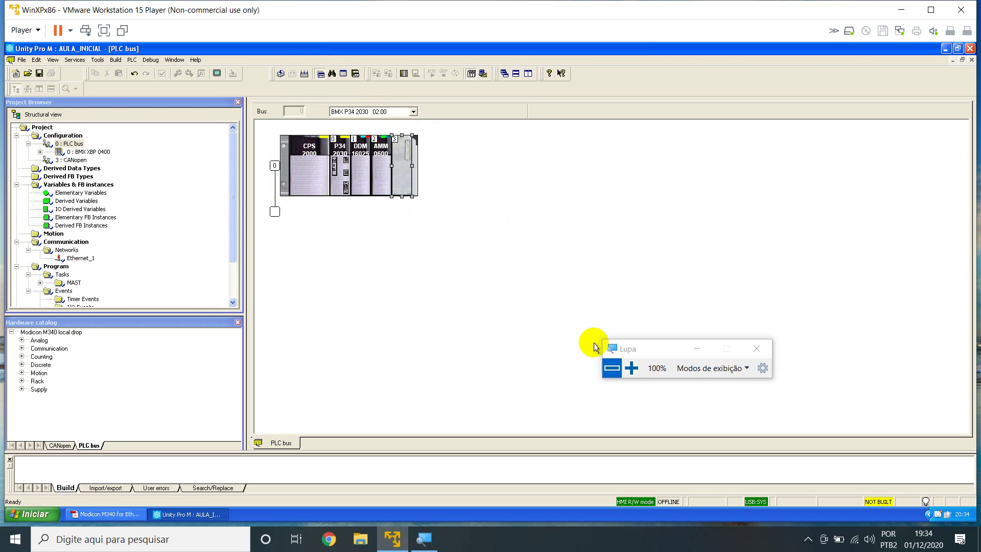
left_click(631, 368)
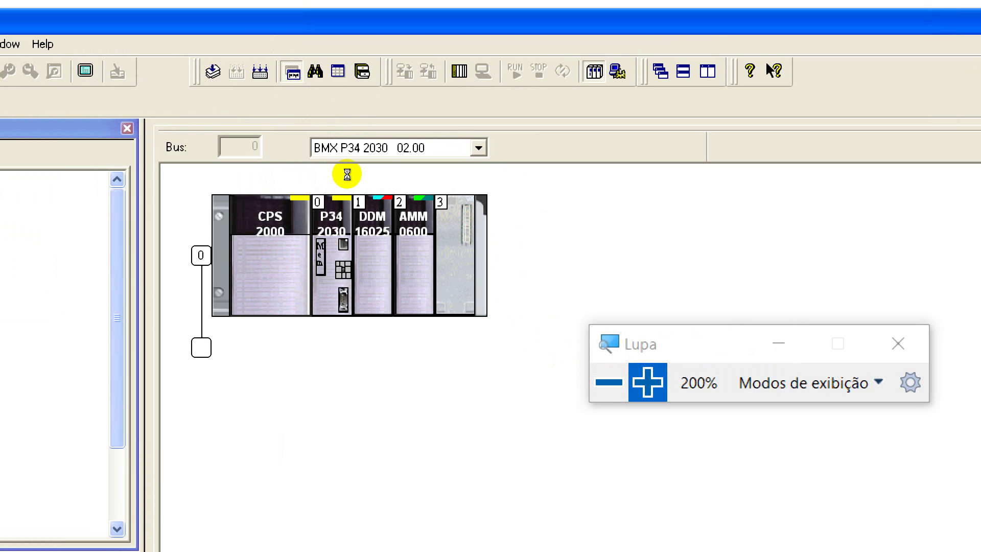
double_click(344, 174)
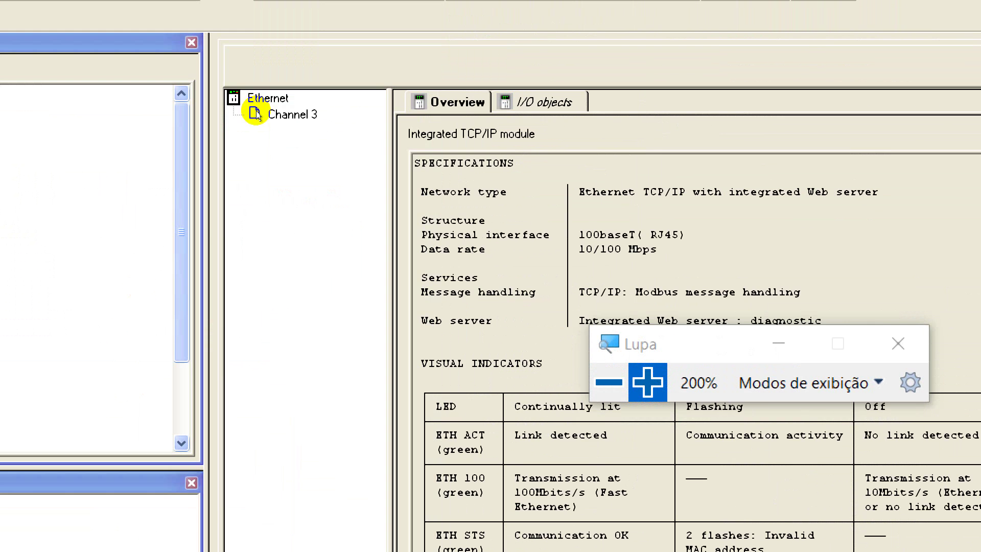
left_click(274, 122)
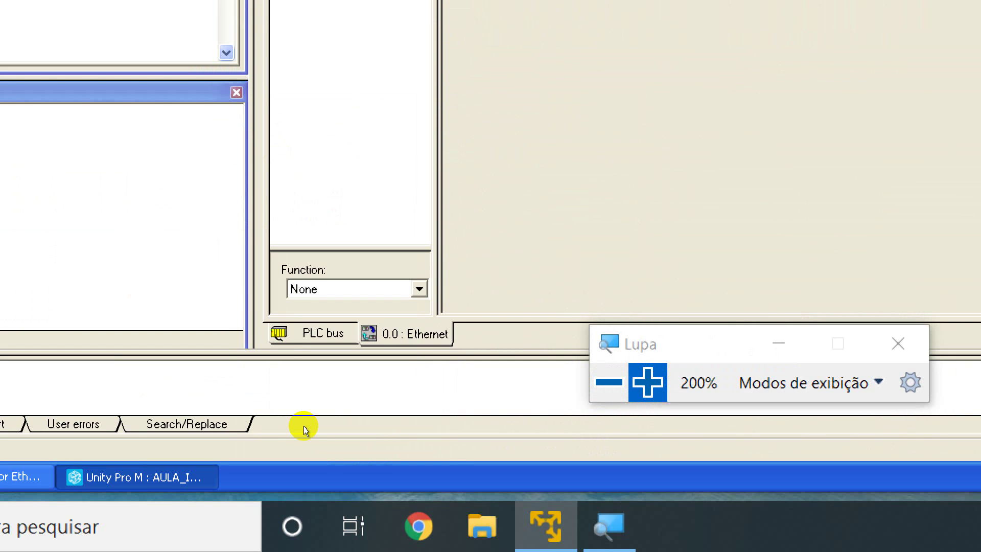
left_click(329, 416)
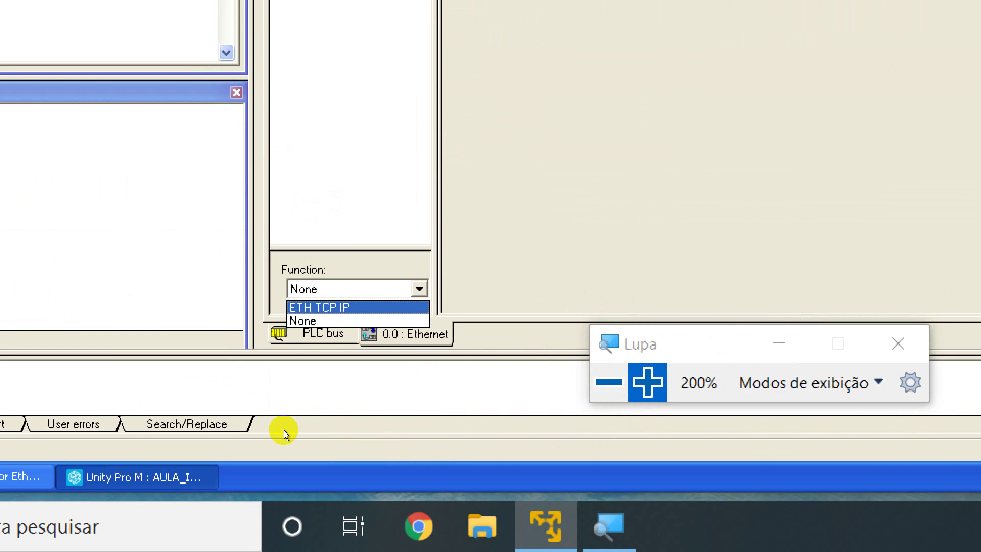
key("Return")
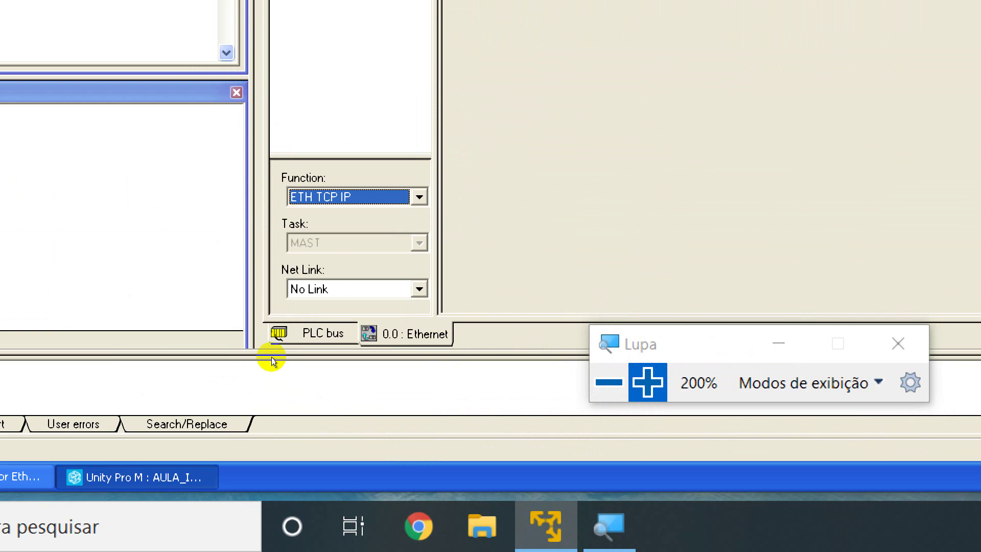
Link Channel 3 to the Ethernet_1 network and minimize the magnifier.
key("Tab")
key("alt+Down")
key("Down")
key("Return")
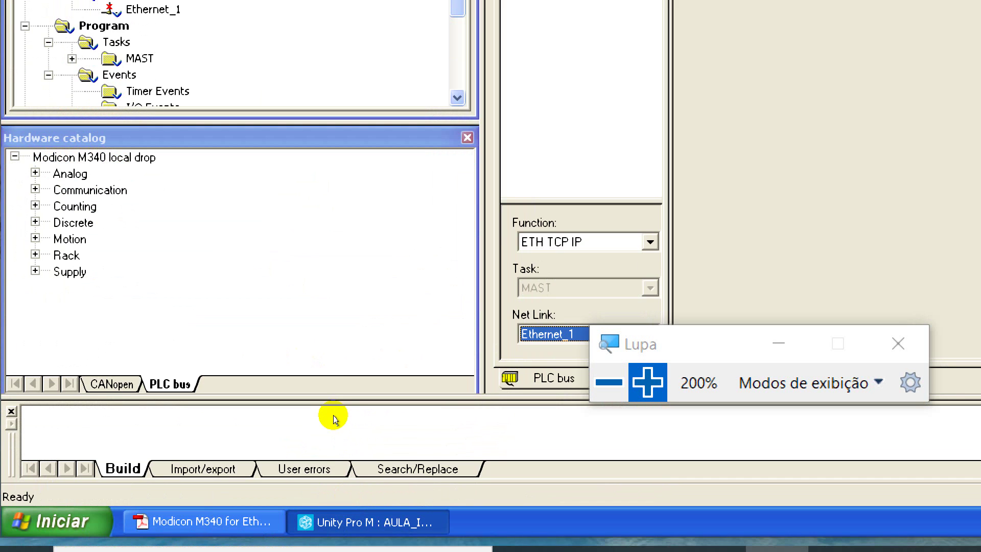
left_click(316, 438)
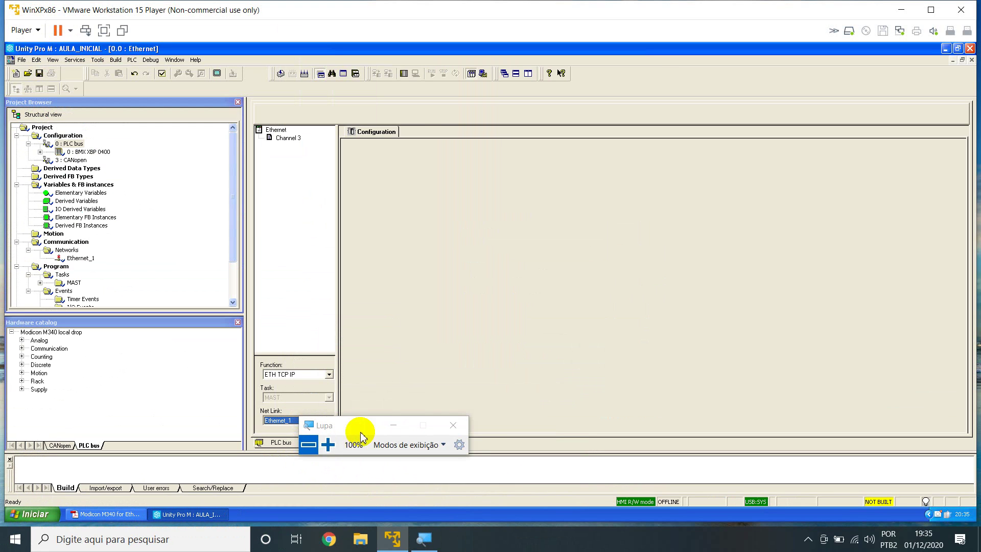
left_click(393, 425)
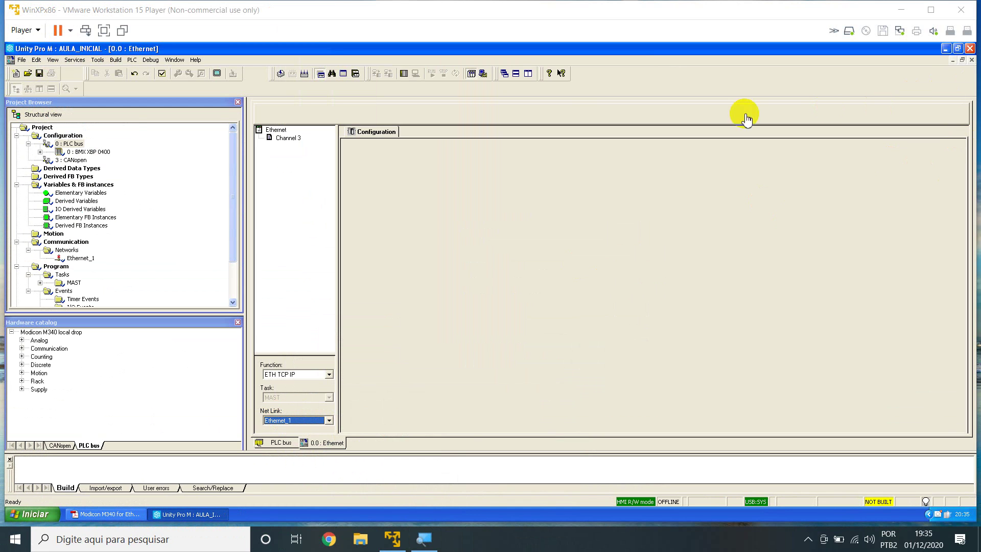
Save the project and close the processor's Ethernet port configuration, confirming the modifications.
left_click(39, 75)
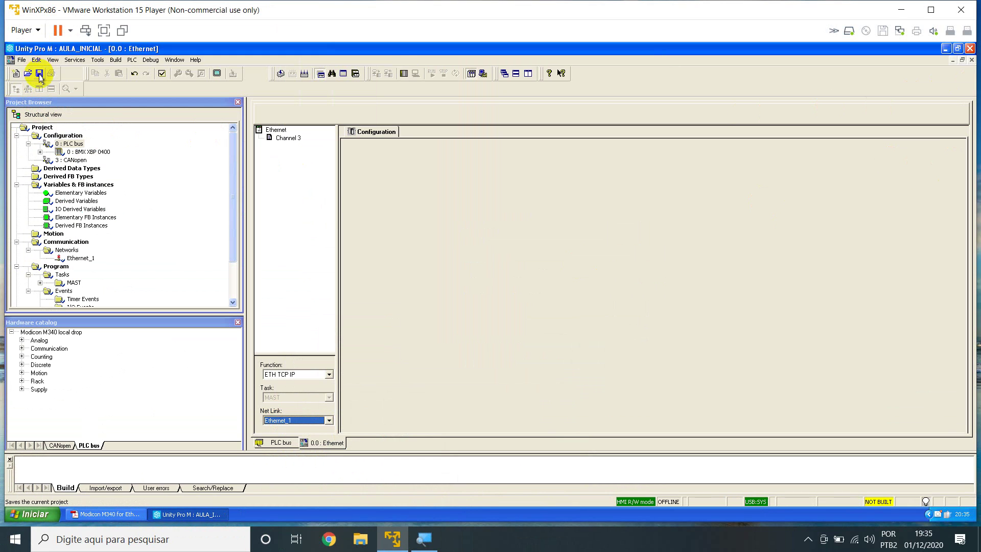
left_click(500, 290)
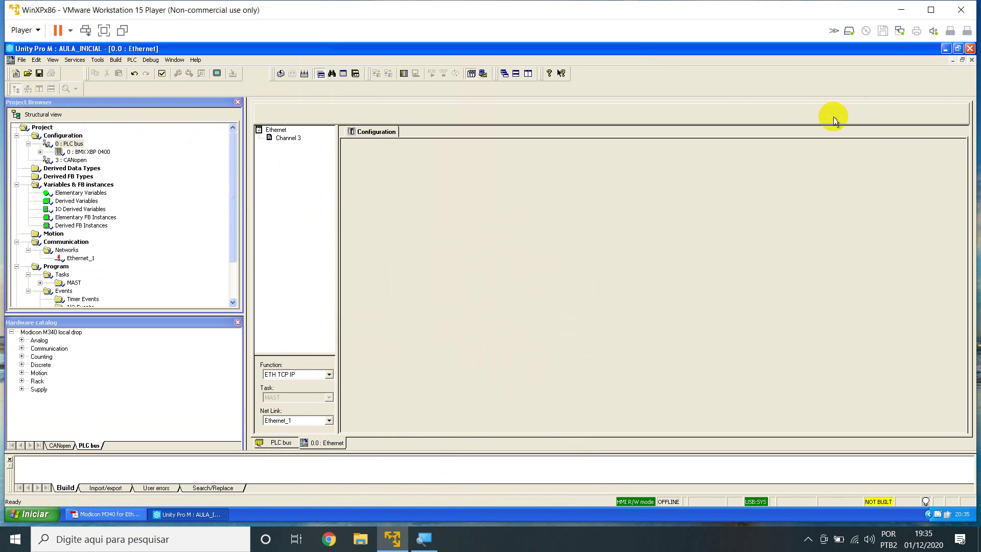
left_click(971, 60)
left_click(452, 292)
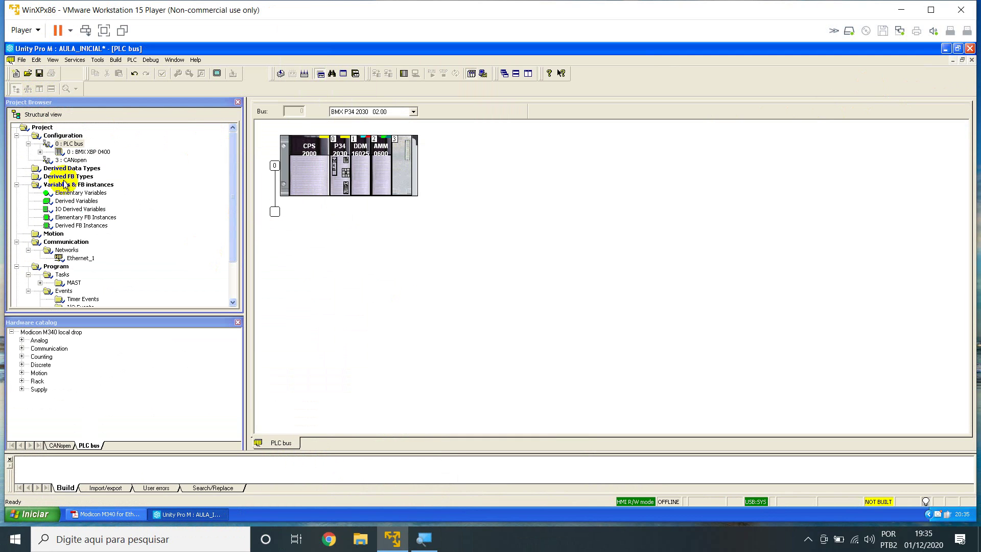
Open the Set Address dialog for the PLC connection.
left_click(234, 177)
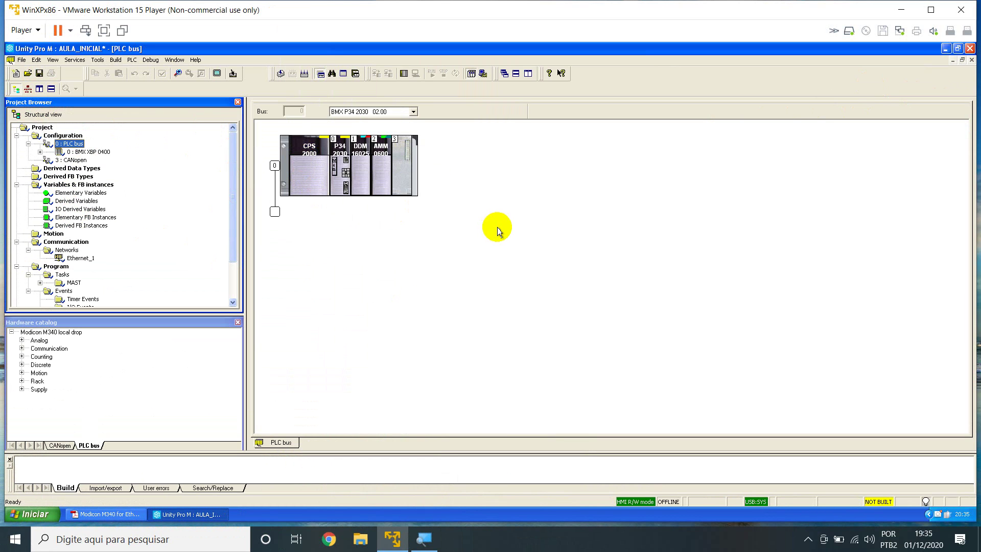
left_click_drag(234, 170, 234, 121)
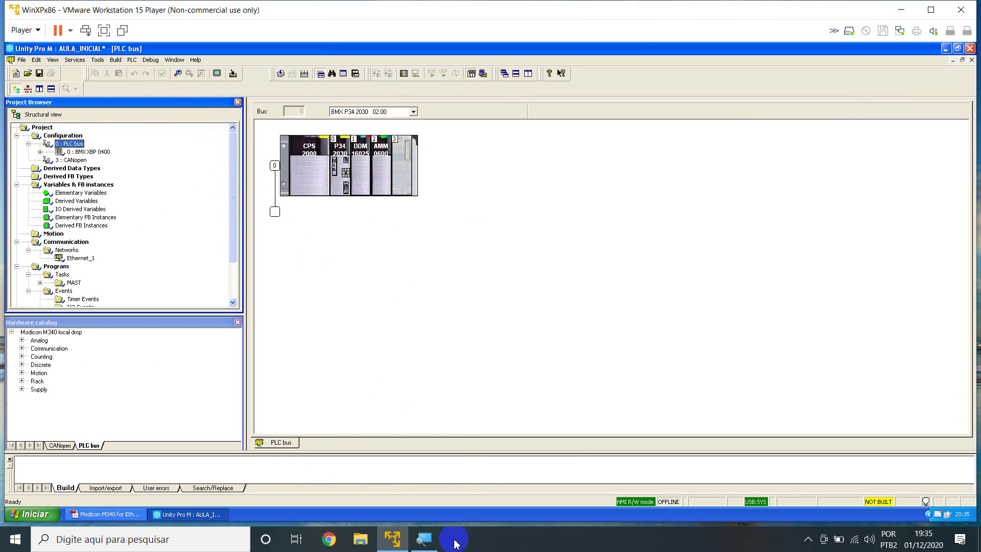
left_click(424, 539)
left_click(328, 445)
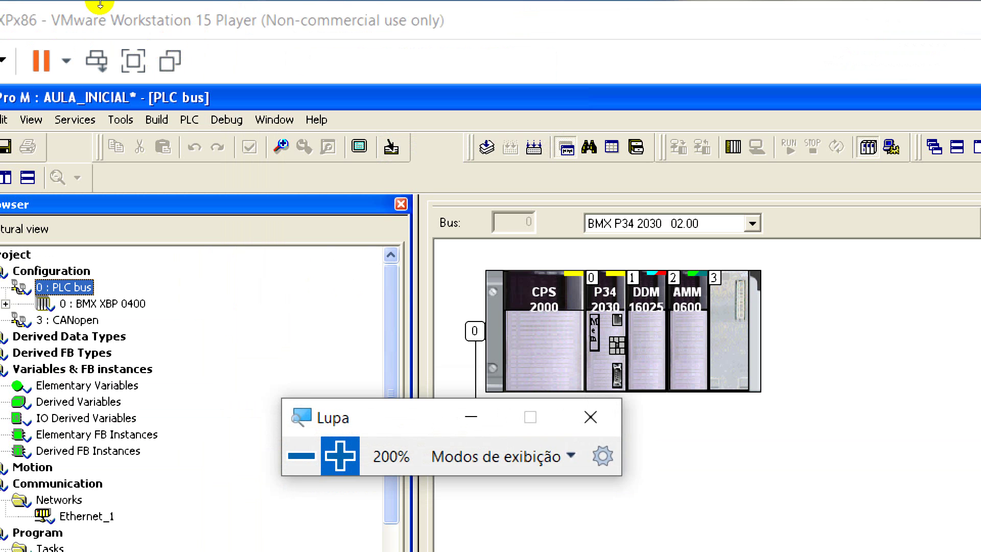
key("alt+p")
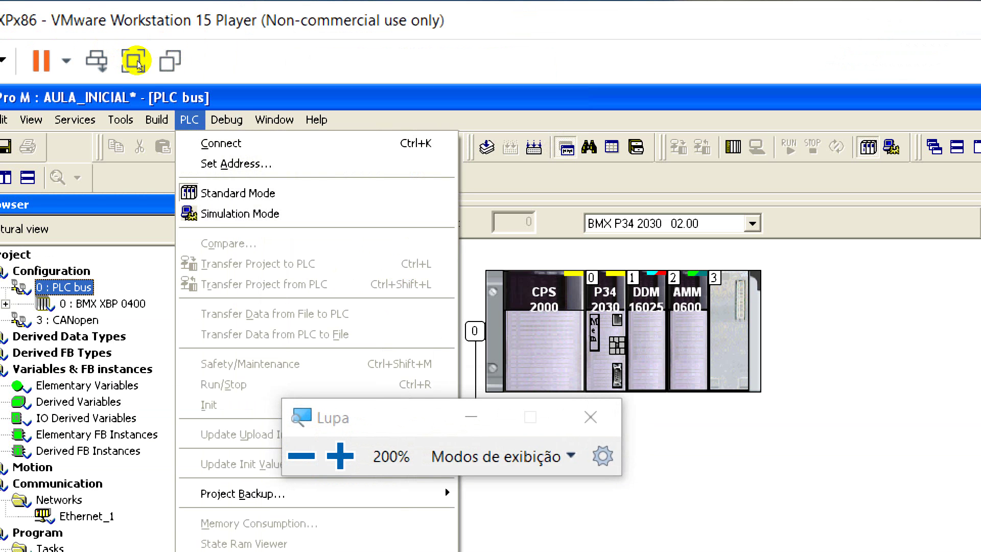
key("Right")
key("Down")
key("Left")
key("Down")
key("Return")
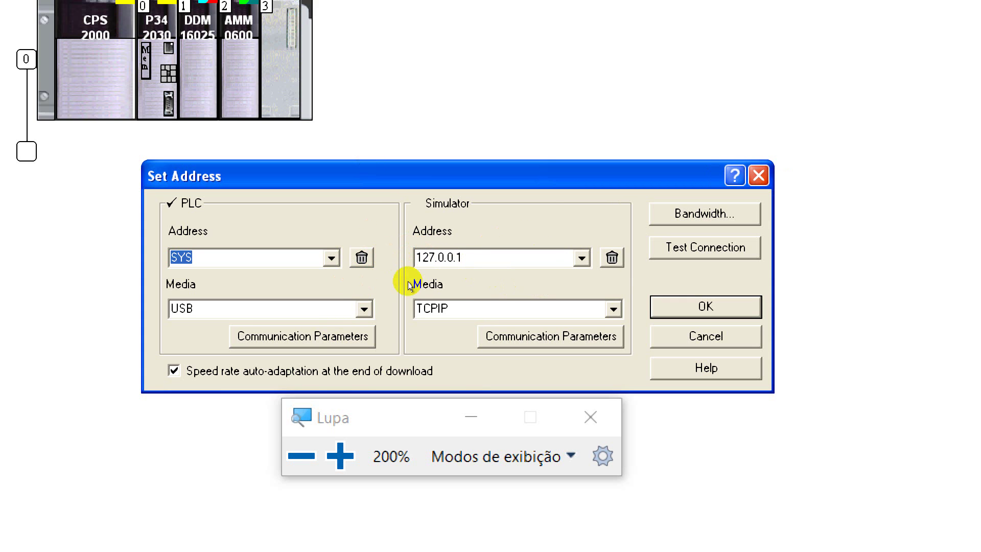
Set the PLC connection media to TCPIP and its address to 192.168.10.20, and accept the settings.
left_click(365, 309)
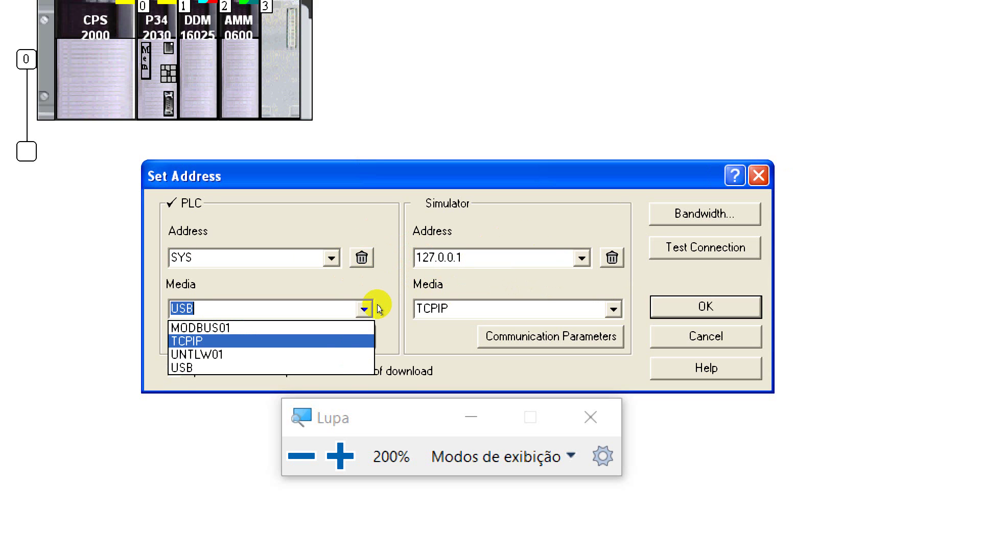
key("Return")
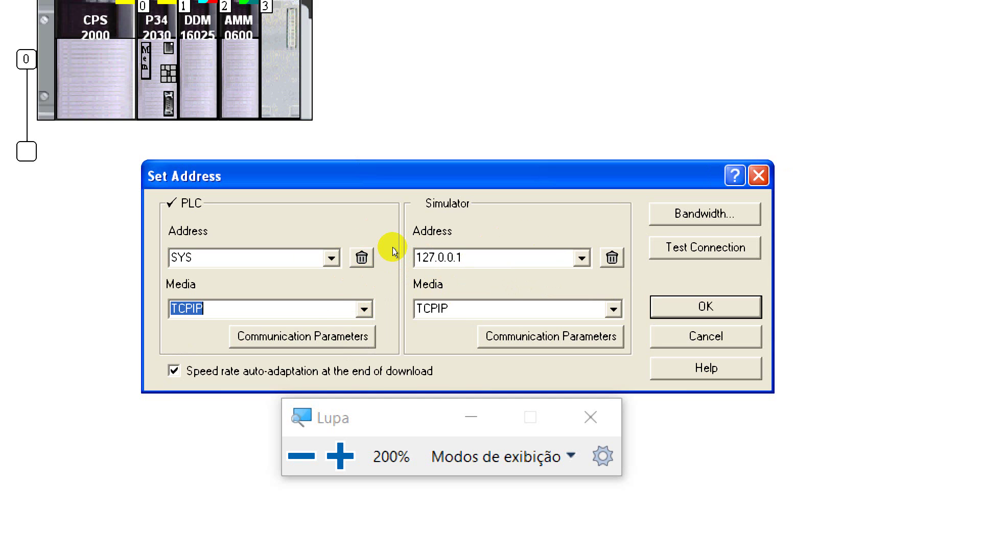
key("shift+Tab")
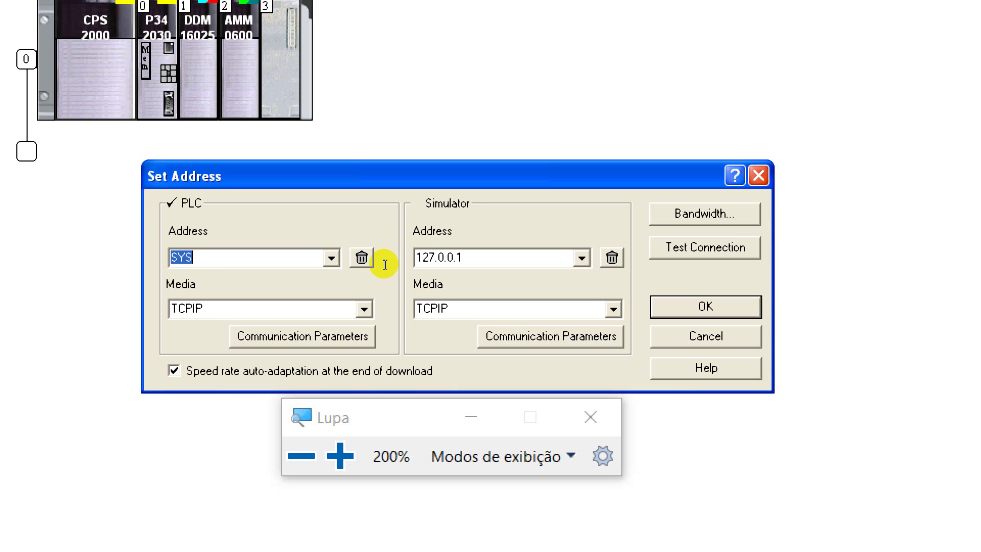
type("192.168.19")
key("BackSpace")
type("0.20")
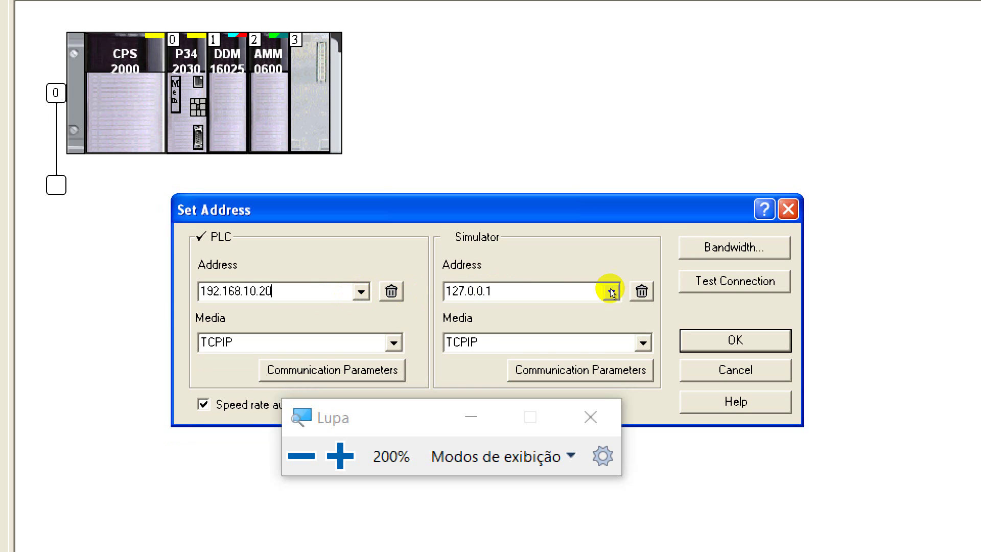
key("Return")
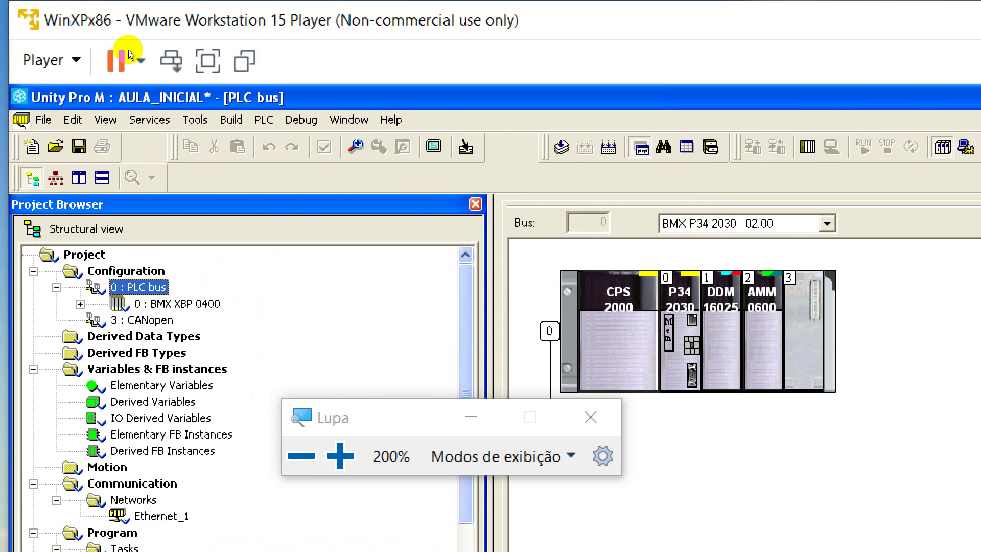
Review the PLC connection address settings, accept them, save the project and reset the screen magnification to 100%.
key("alt+p")
key("Down")
key("Down")
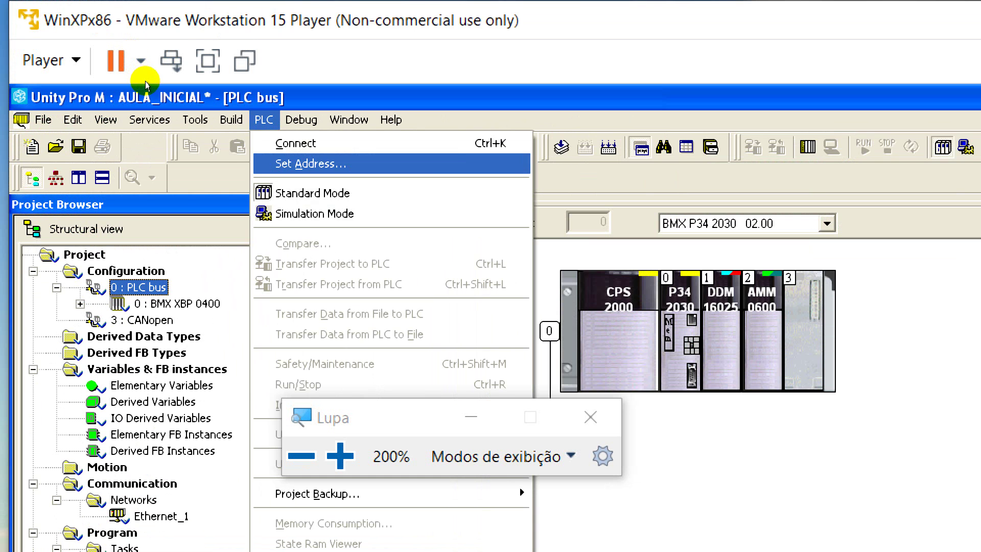
key("Return")
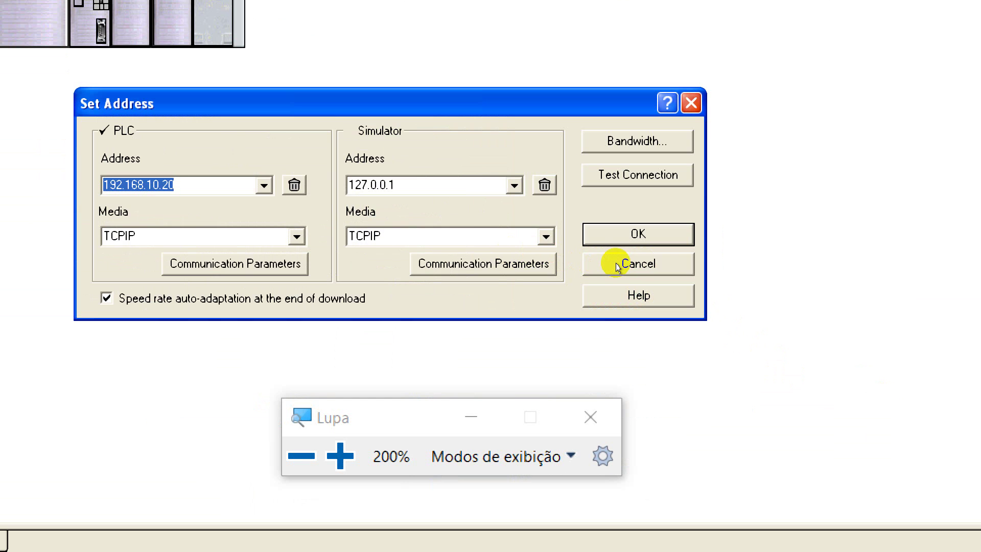
left_click(638, 229)
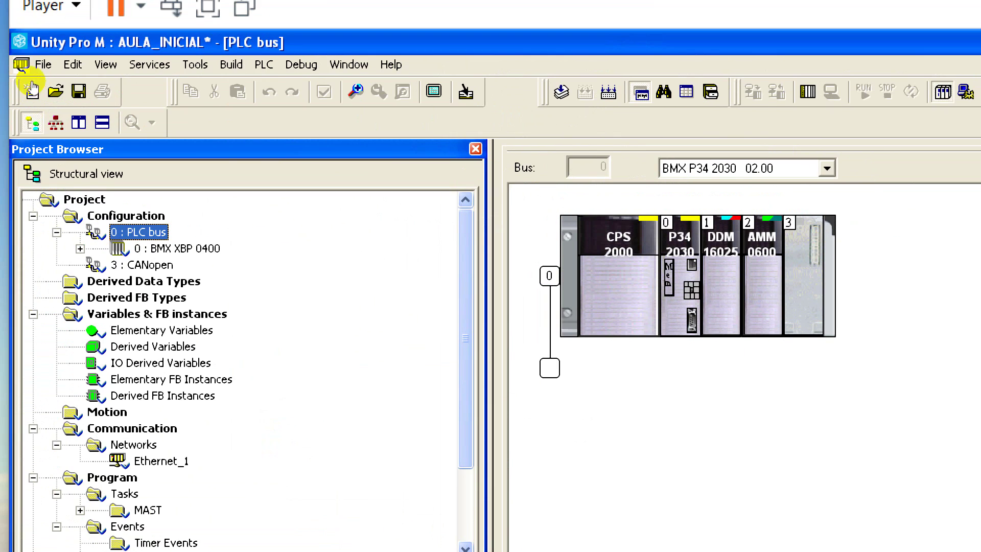
key("ctrl+s")
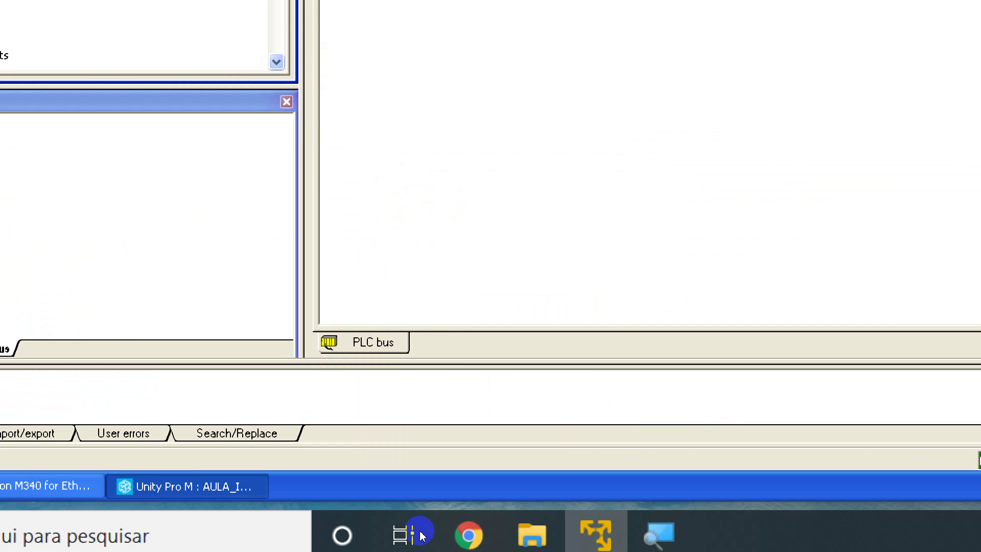
left_click(659, 534)
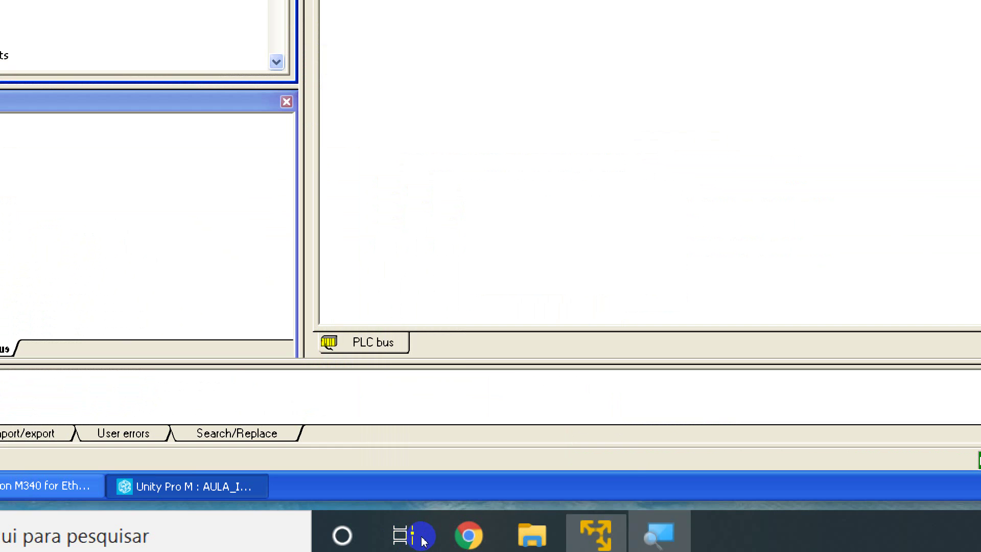
key("super+minus")
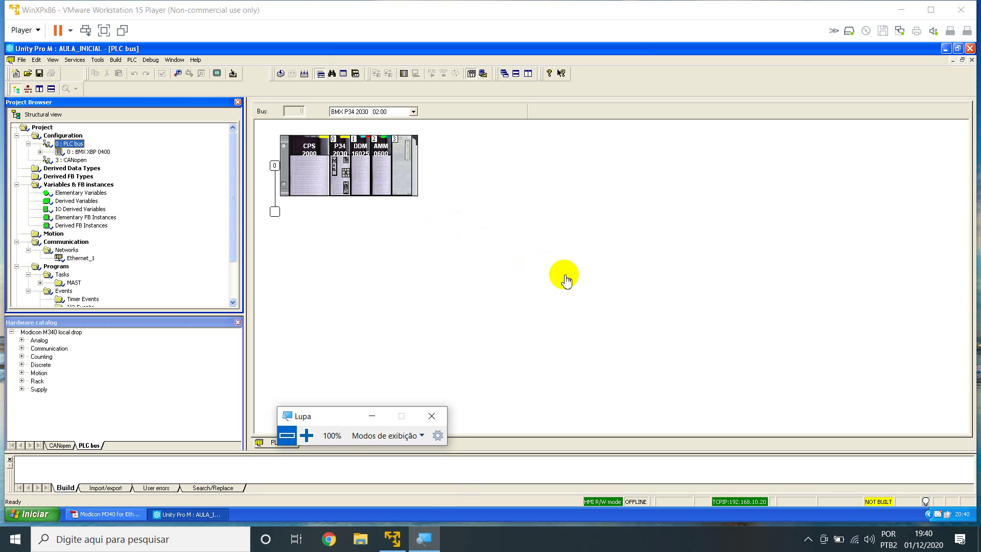
left_click(306, 435)
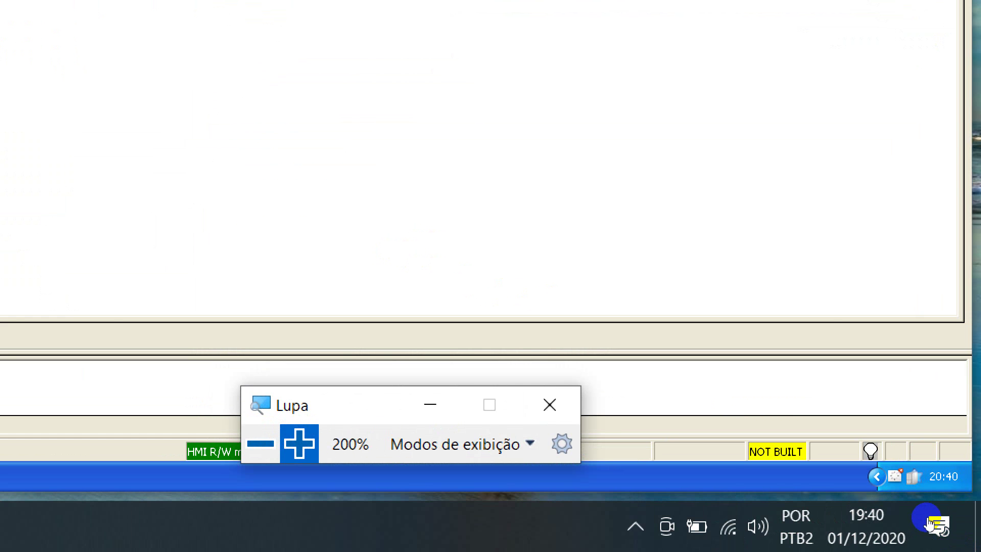
left_click(931, 521)
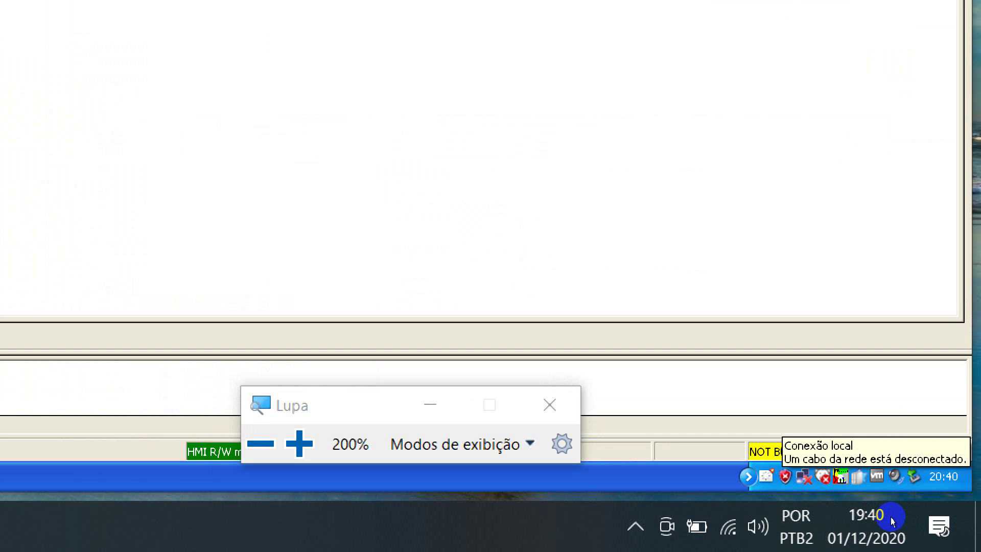
left_click(870, 450)
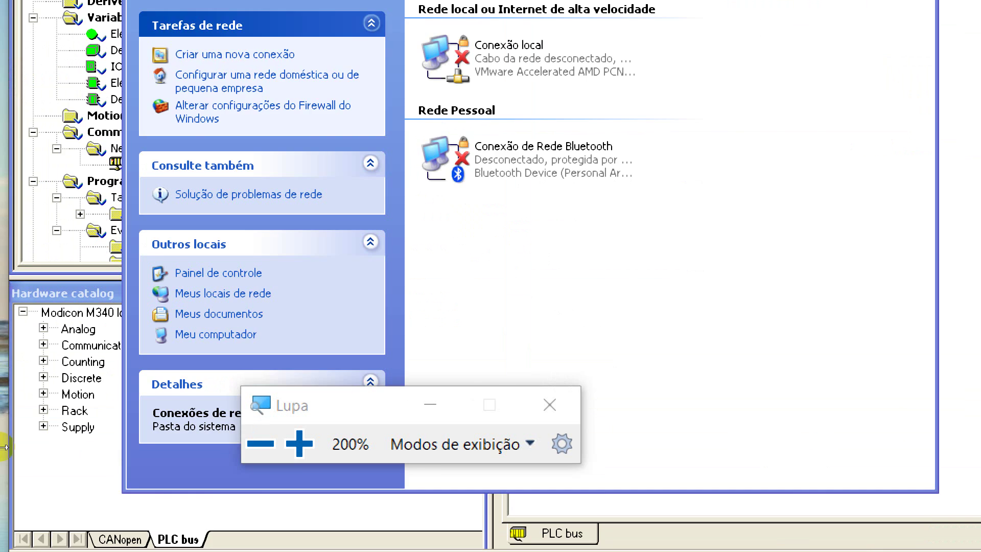
left_click(59, 514)
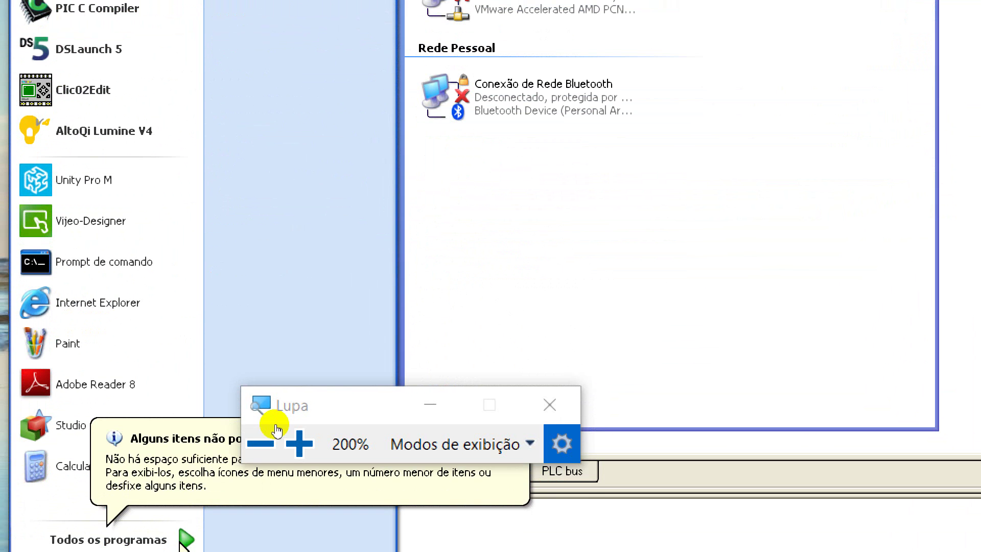
left_click(262, 443)
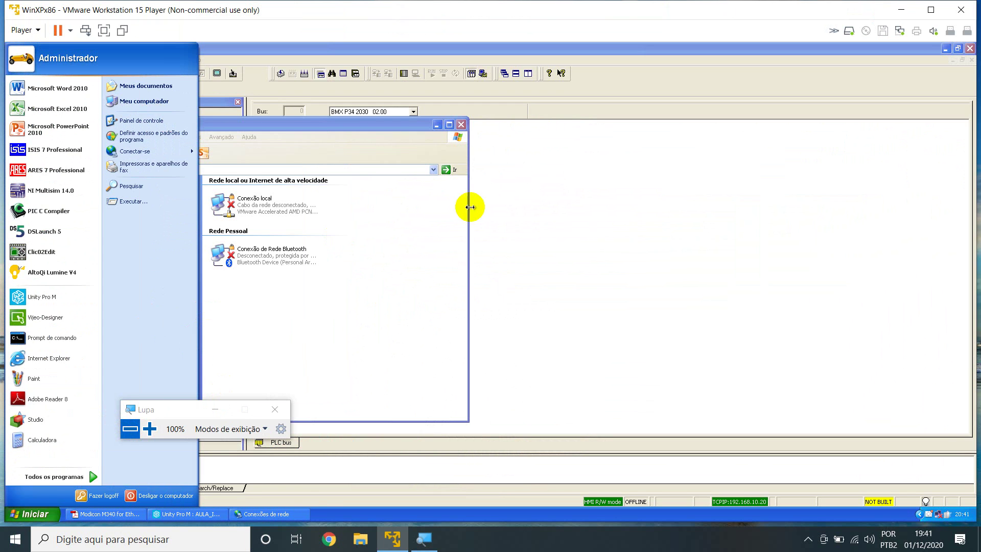
left_click(461, 124)
Open the virtual machine's Control Panel, maximize it and show its network connections at 200% magnification.
left_click(28, 513)
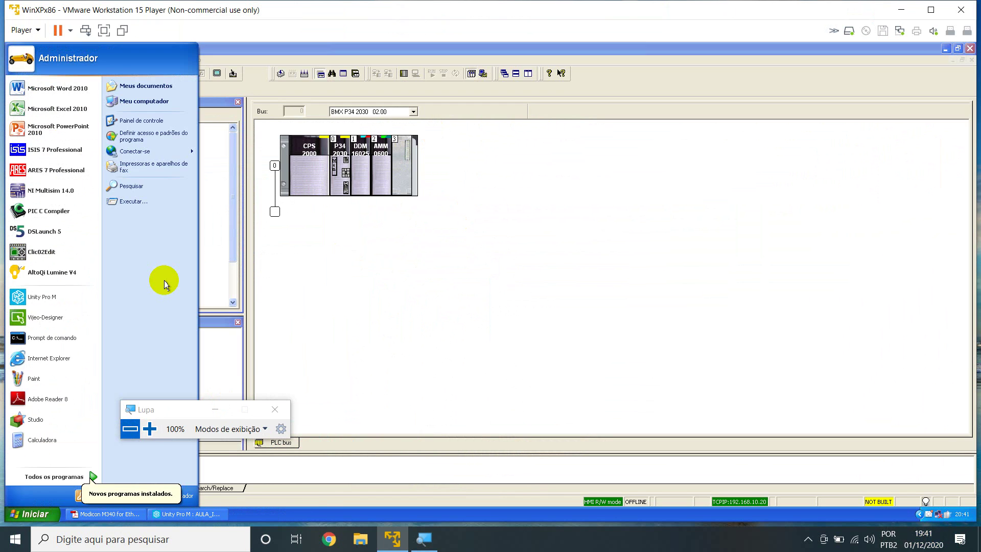
left_click(171, 121)
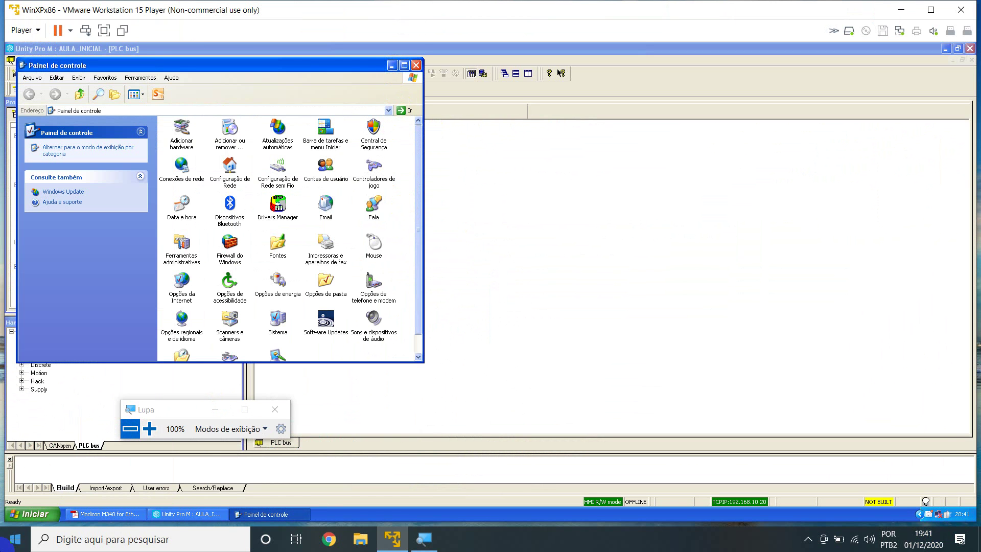
left_click(28, 513)
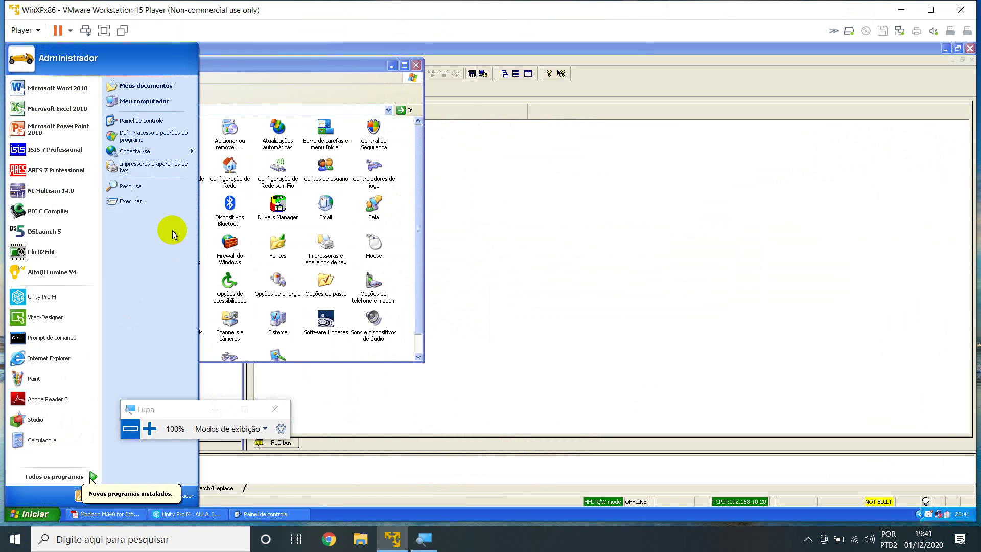
left_click(404, 66)
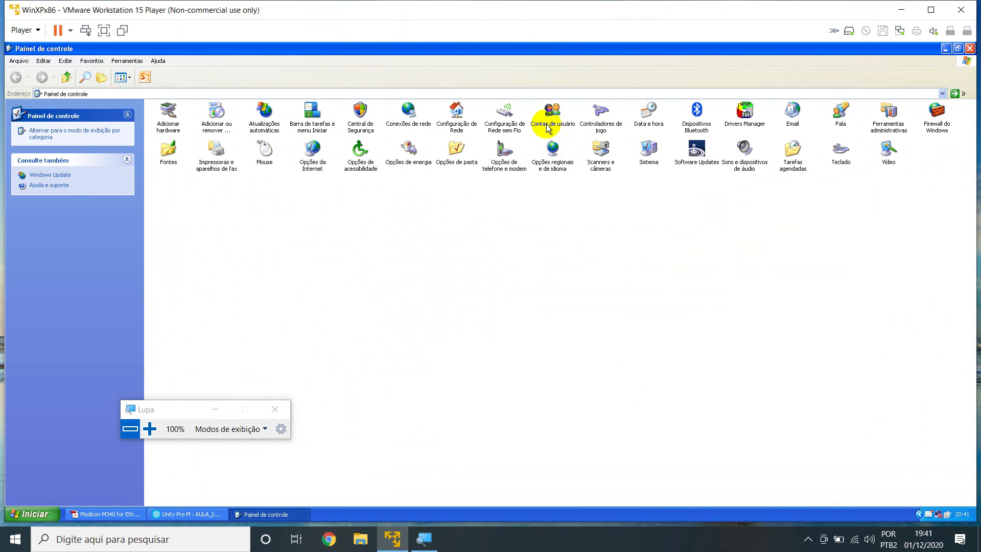
double_click(403, 106)
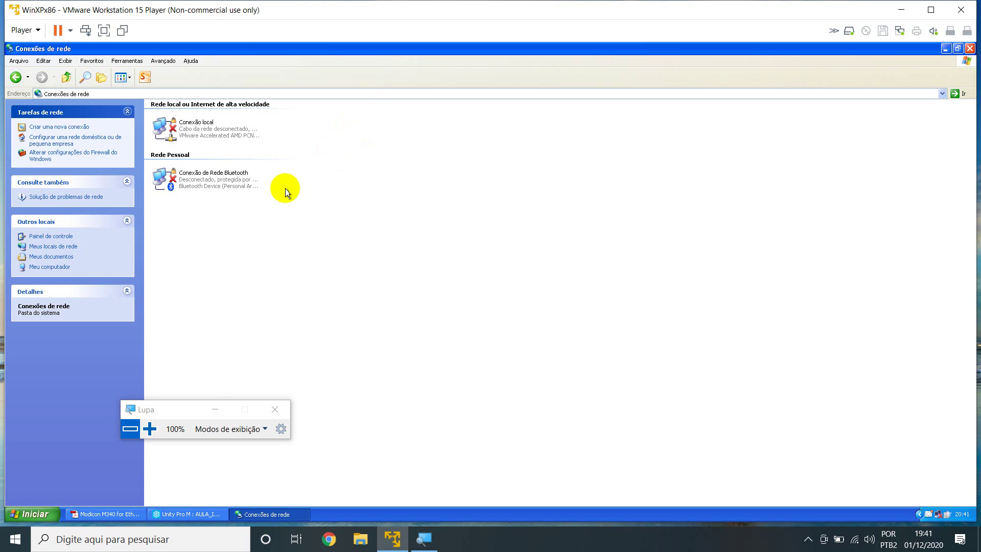
left_click(150, 429)
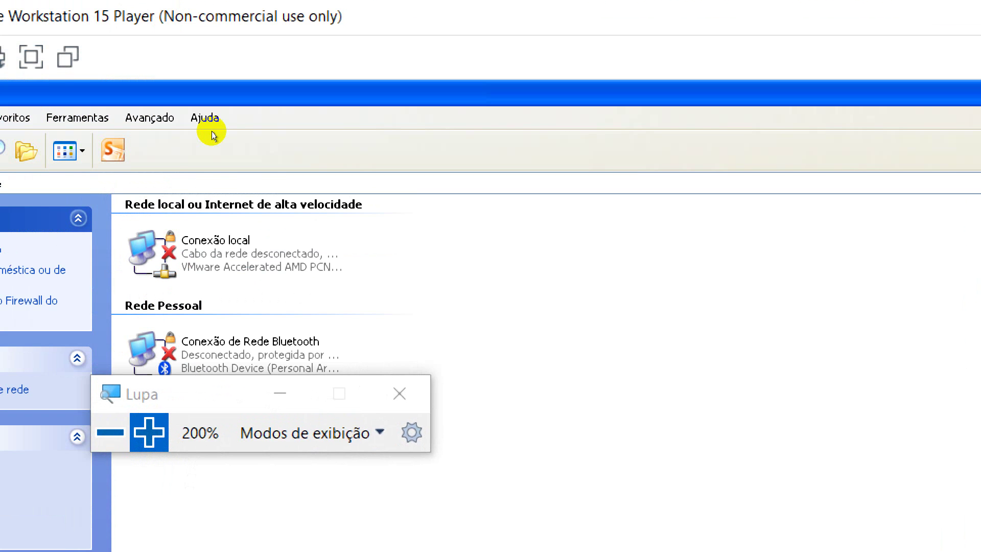
Open the properties of the Conexão local network connection and display the settings of its Protocolo TCP/IP item.
left_click(246, 263)
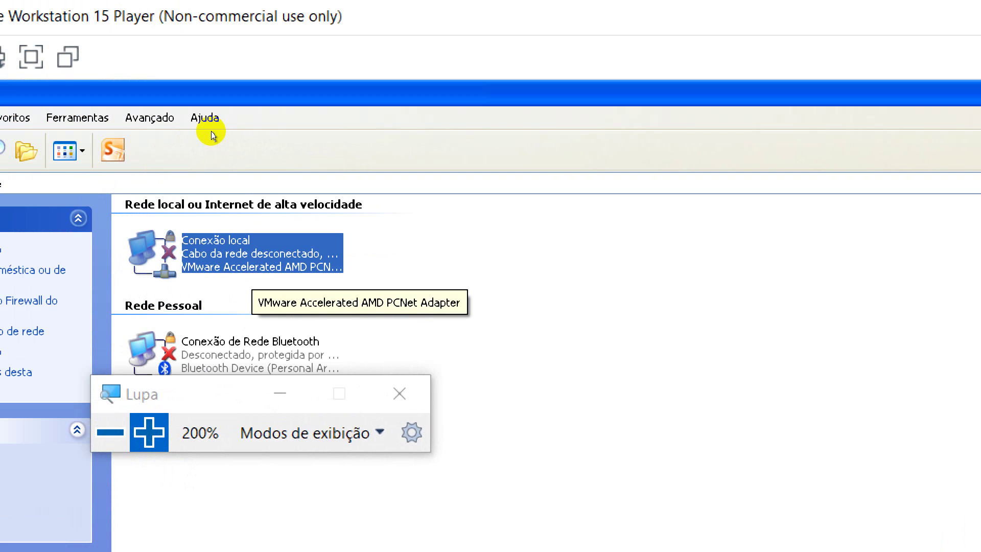
key("shift+F10")
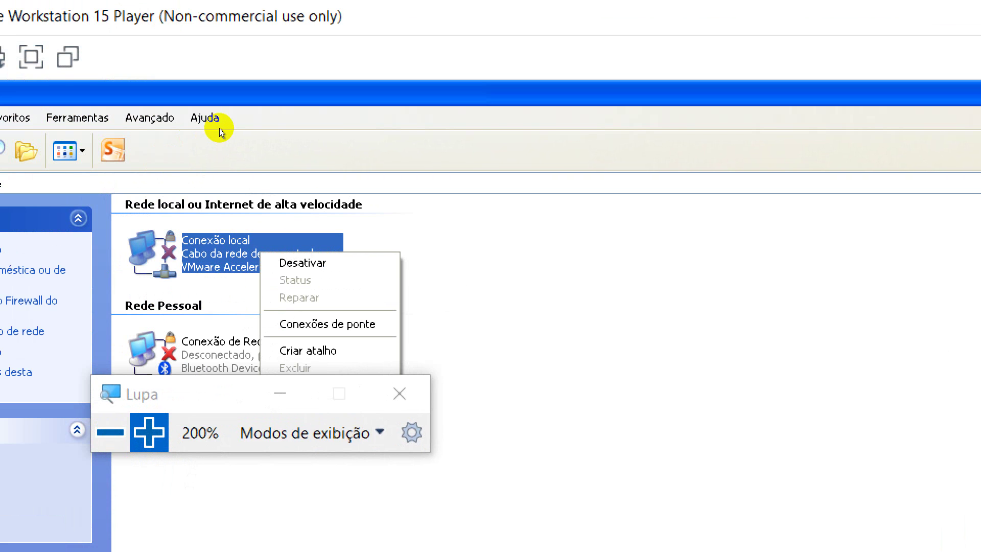
key("Up")
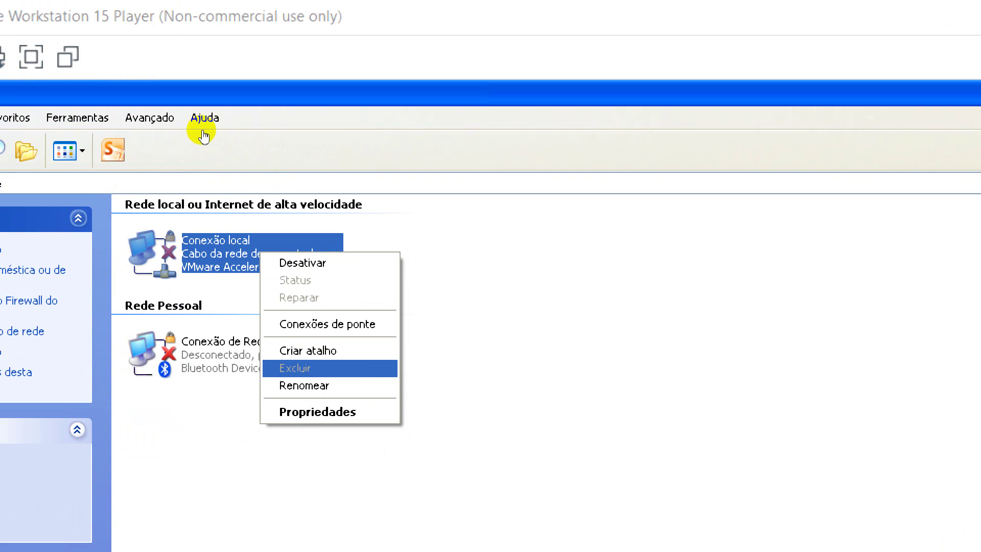
key("Down")
key("Down")
key("Return")
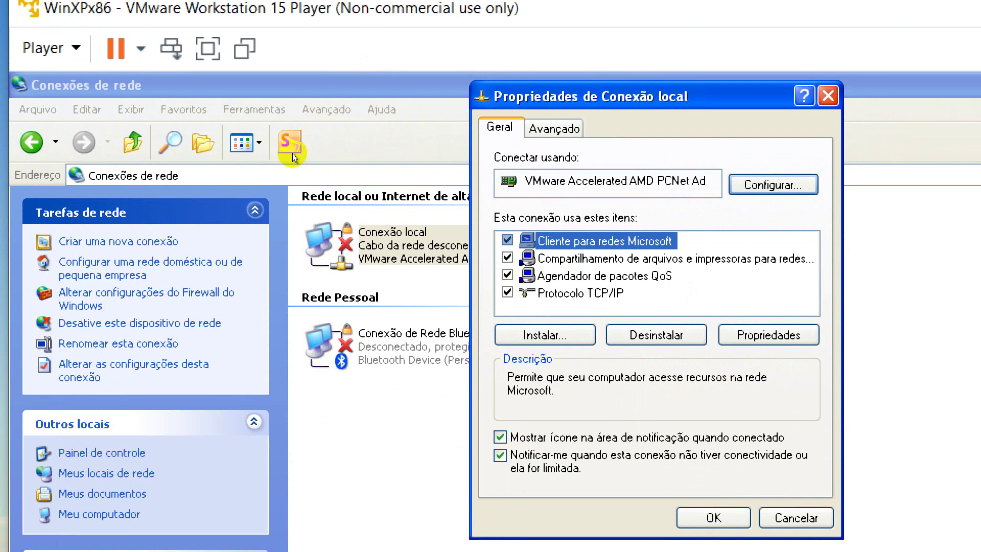
key("Down")
key("Down")
key("Down")
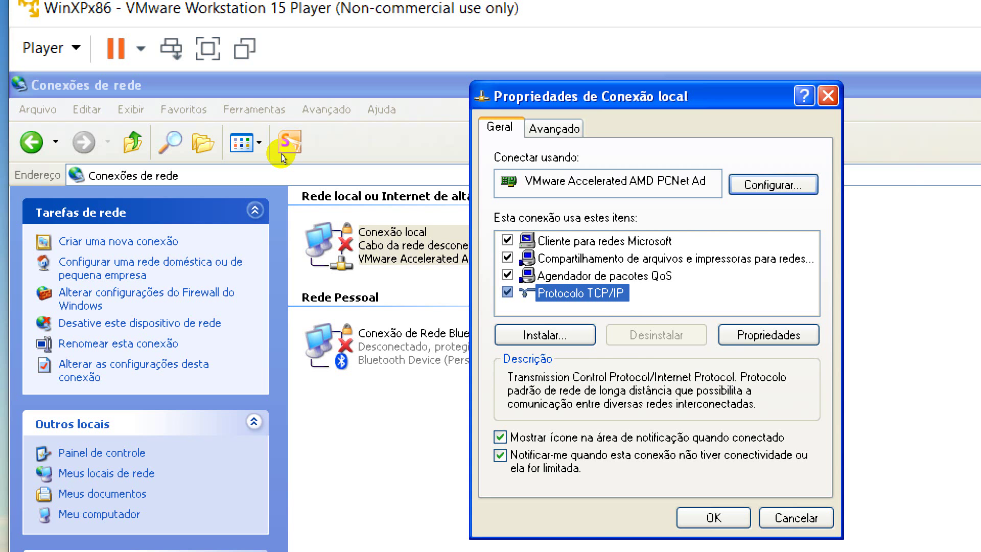
key("alt+r")
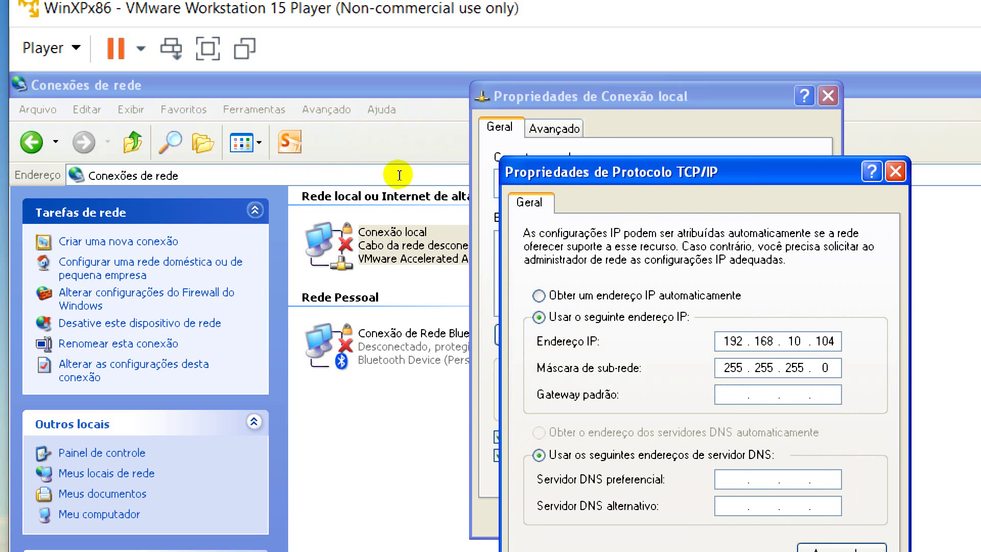
Give the local connection the fixed IP address 192.168.10.100 with subnet mask 255.255.255.0 and accept both properties dialogs.
key("alt+o")
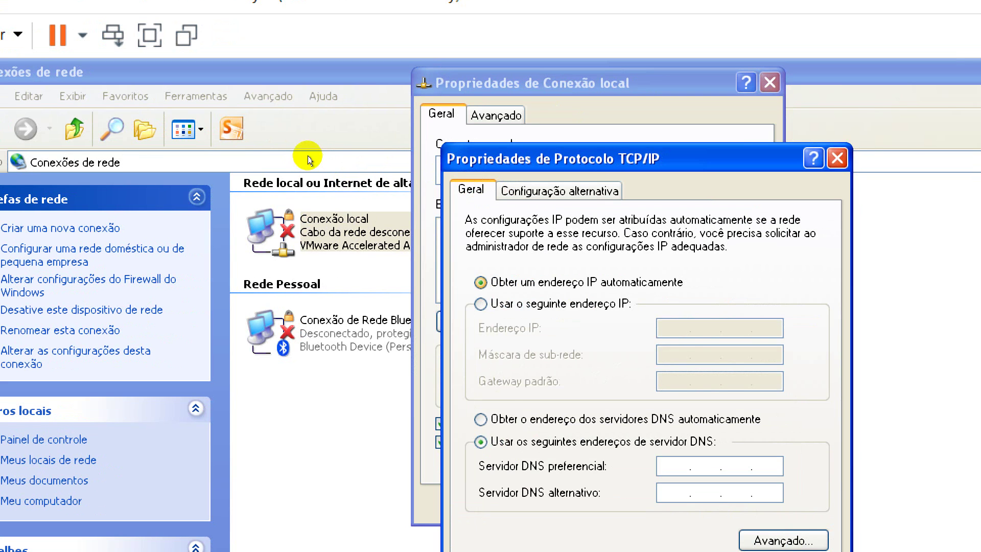
key("alt+b")
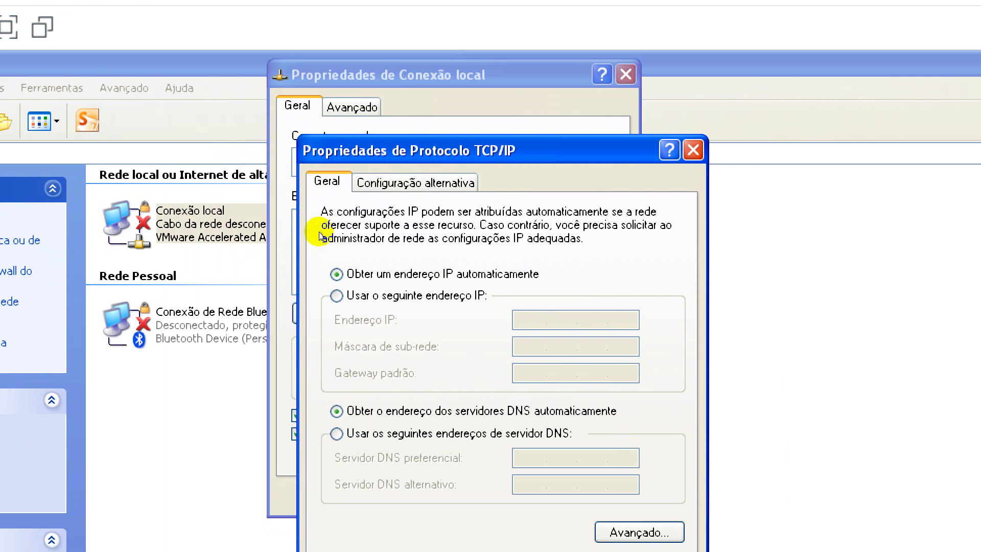
left_click(336, 296)
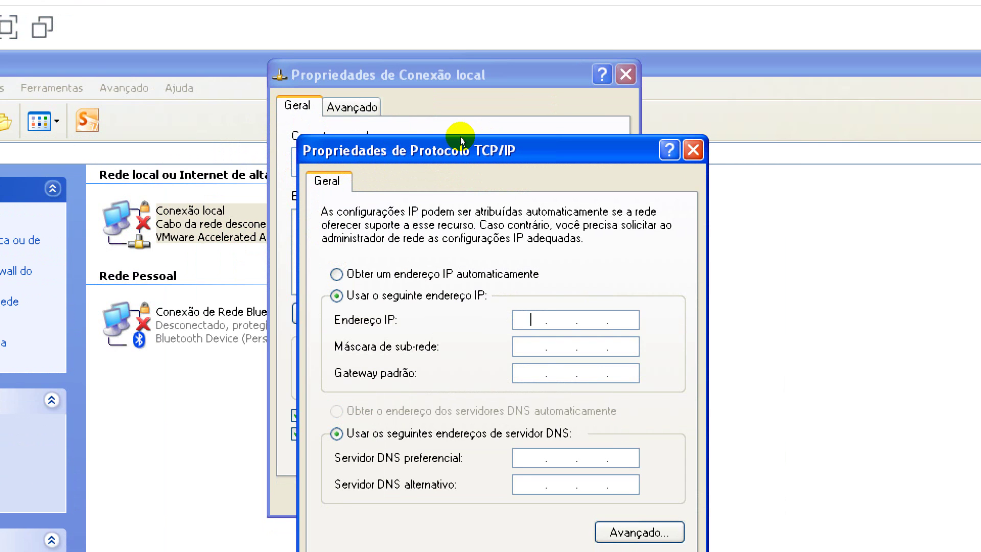
type("92.168.10.100")
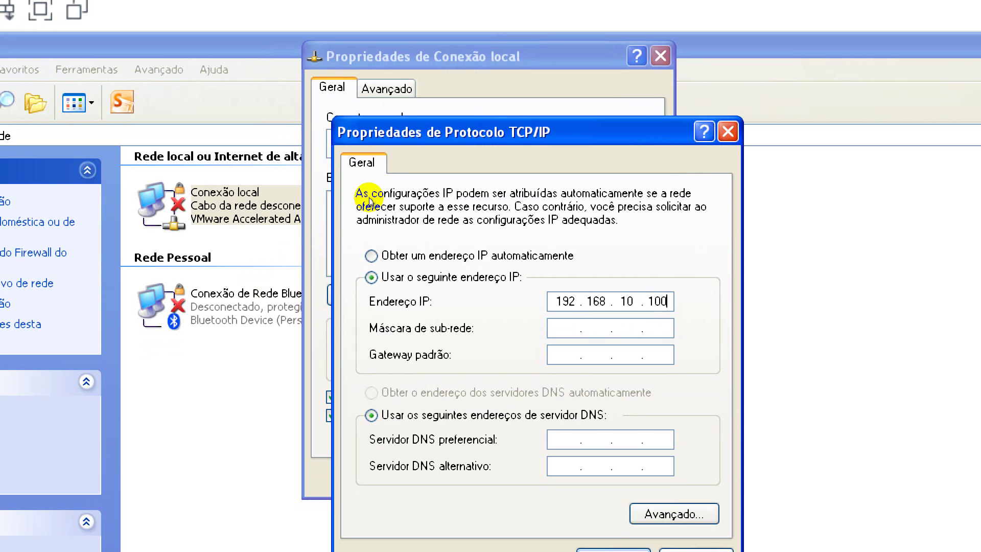
key("Tab")
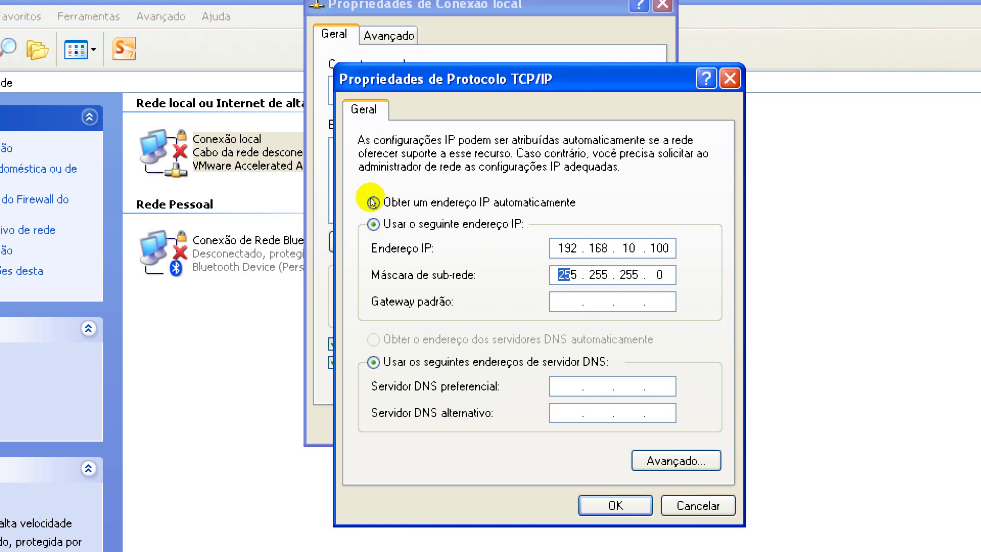
key("Right")
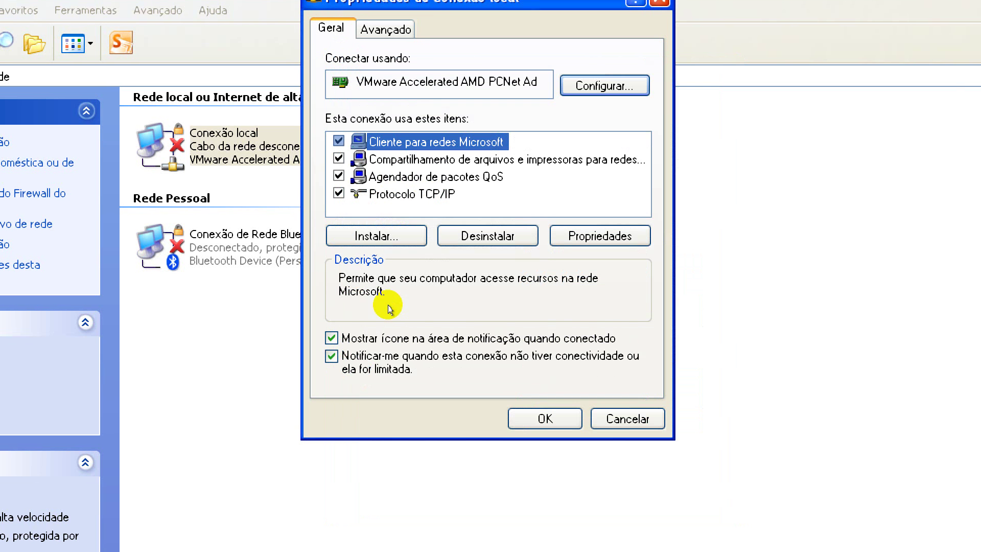
key("Return")
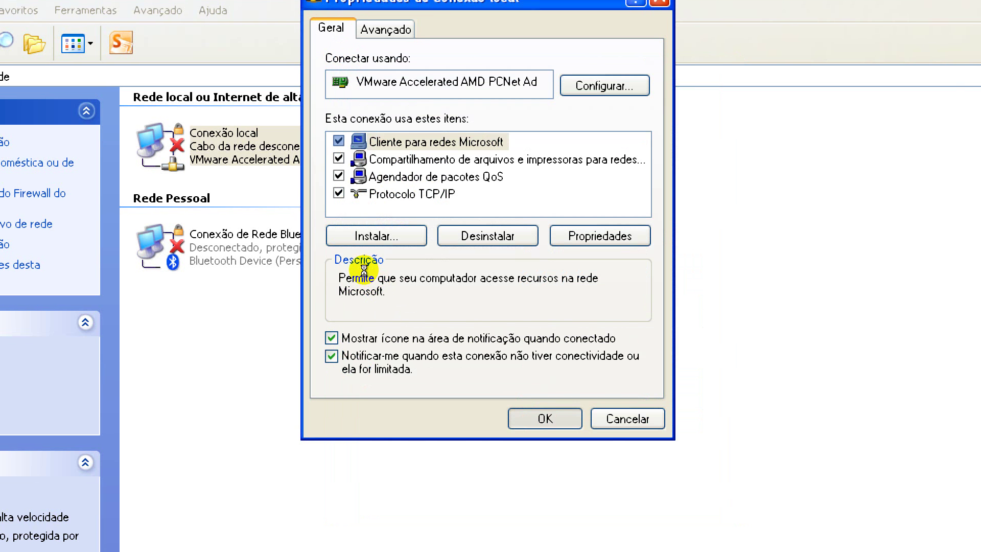
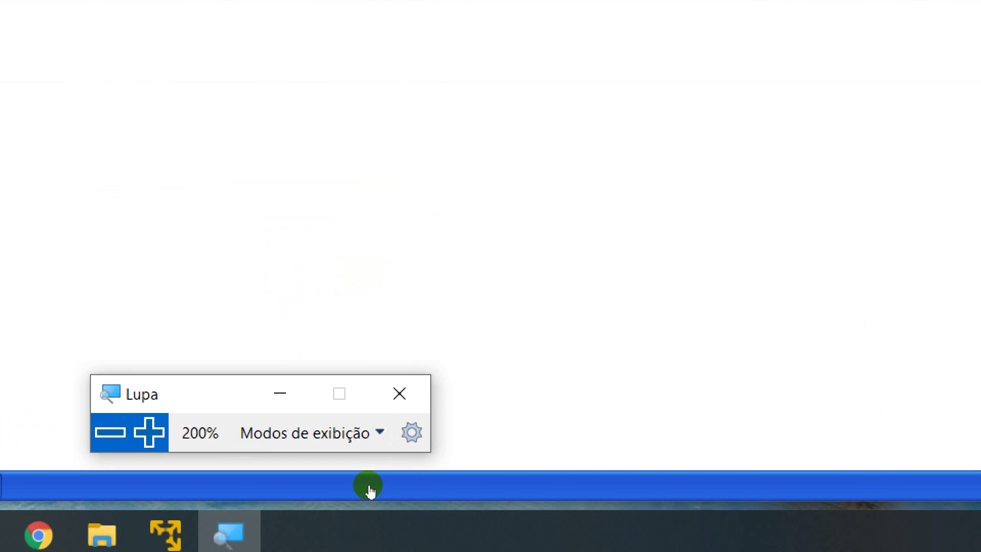
key("super+minus")
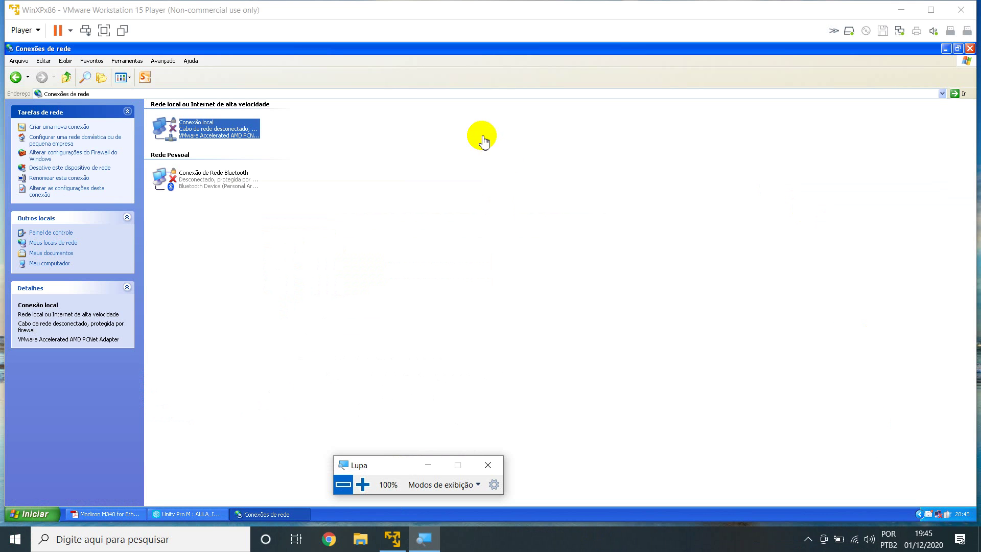
left_click(808, 542)
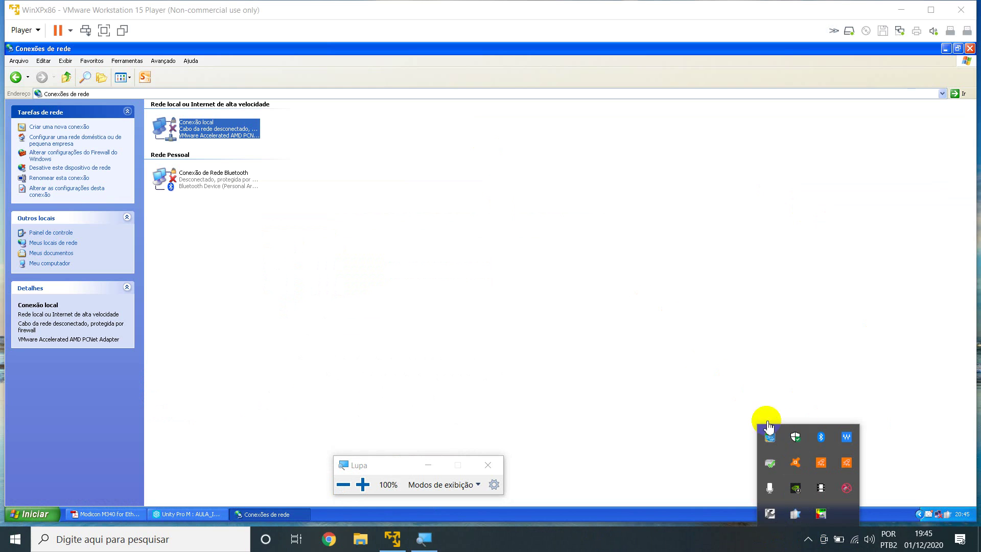
left_click(795, 541)
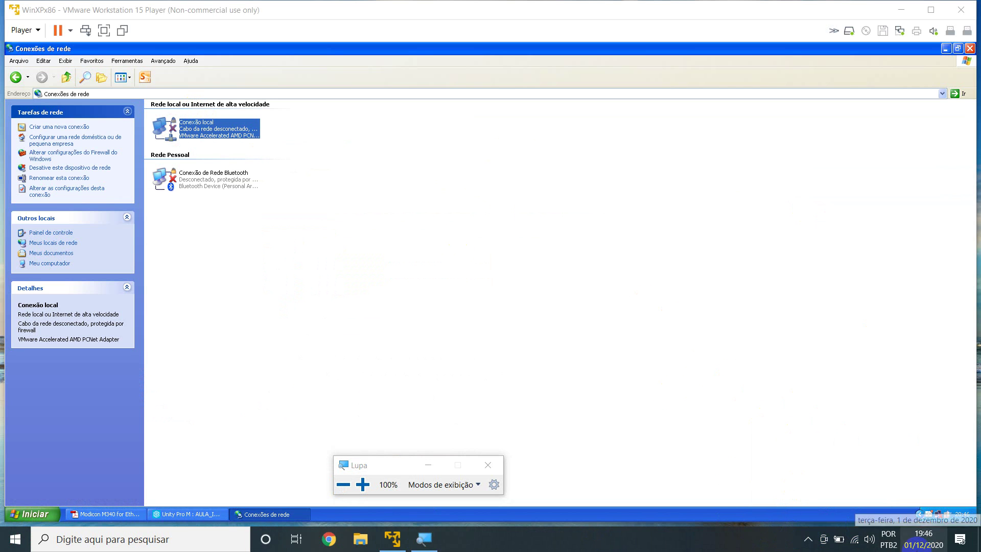
left_click(915, 547)
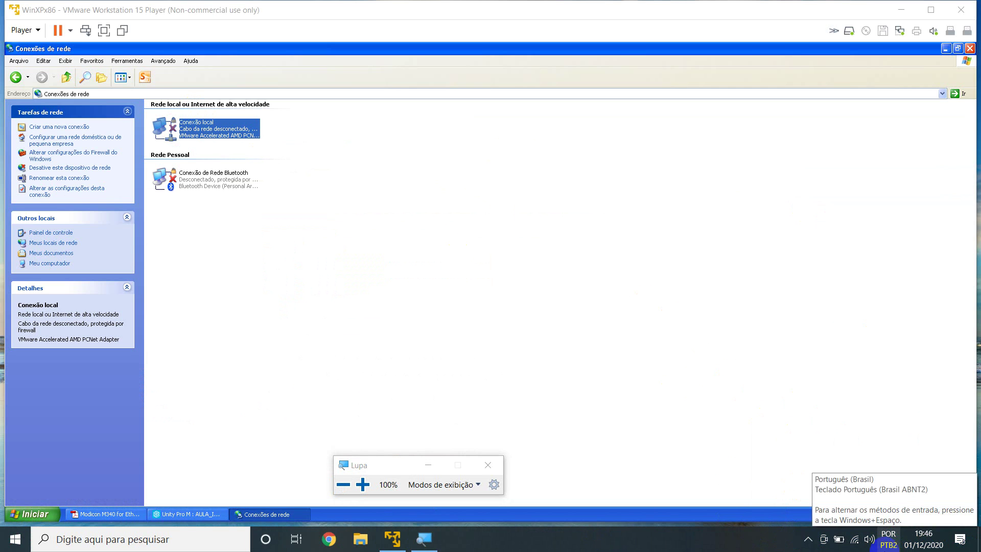
Open the host computer's network and Internet settings, display the Ethernet connection's details, and close the settings window.
right_click(854, 539)
left_click(864, 525)
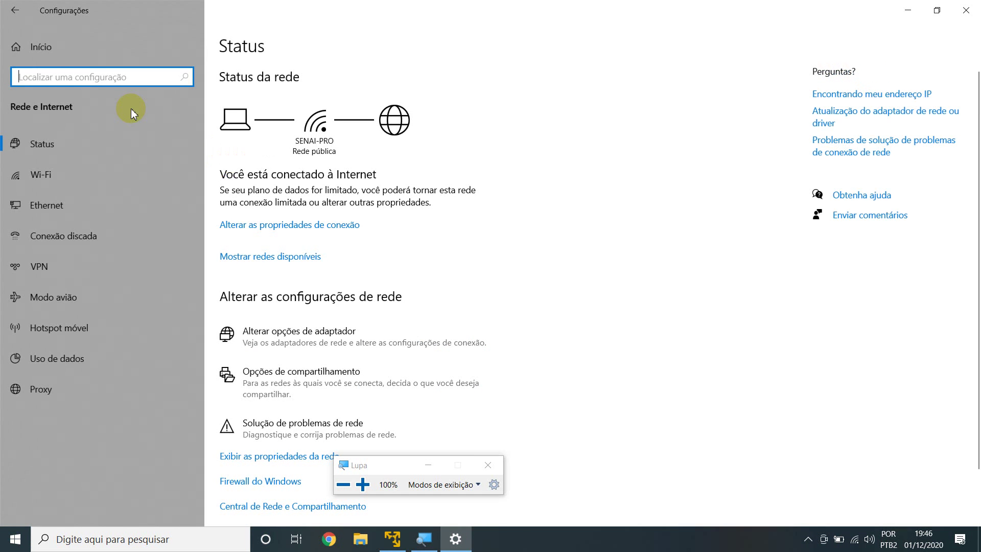
left_click(66, 205)
left_click(268, 88)
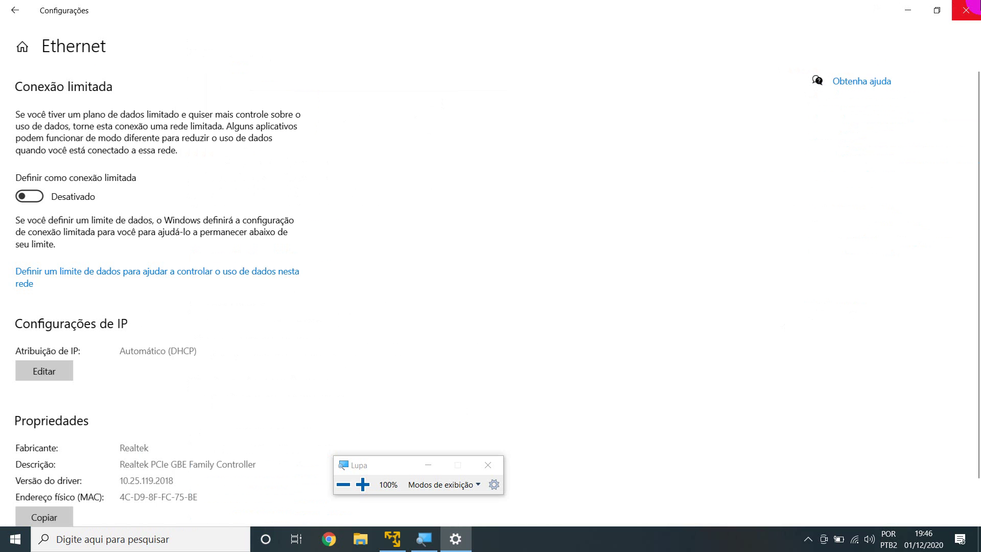
key("alt+Left")
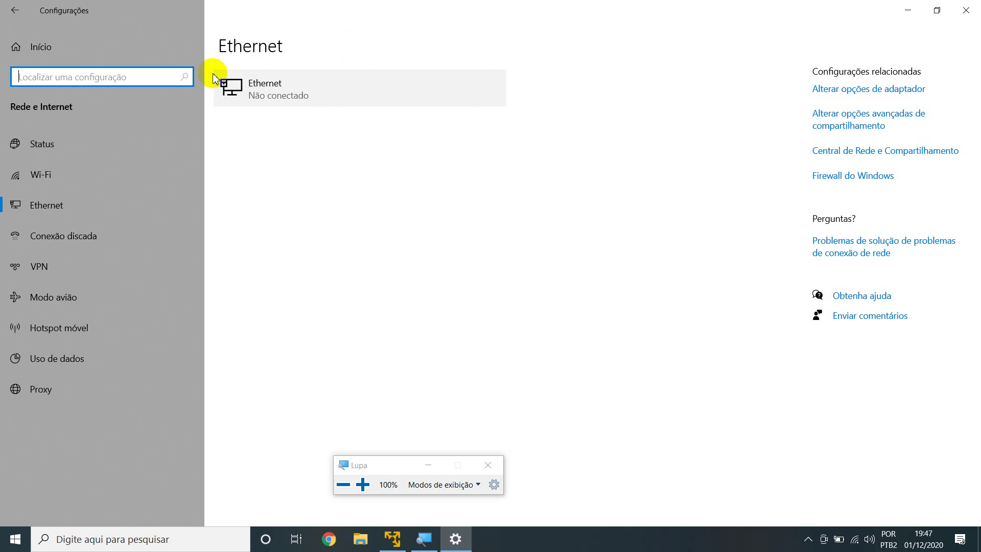
left_click(965, 10)
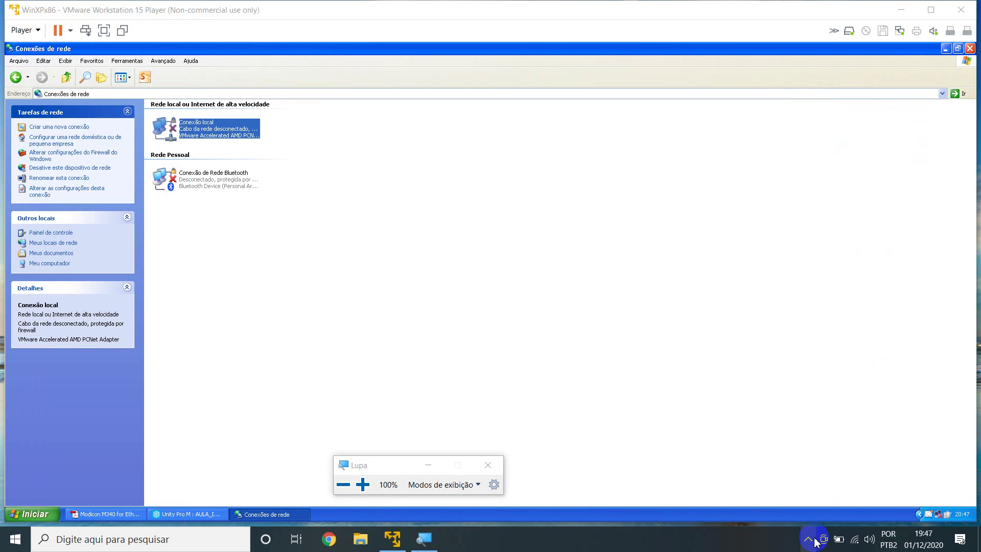
Open the host computer's network adapter list from the Ethernet page of the network and Internet settings.
left_click(856, 545)
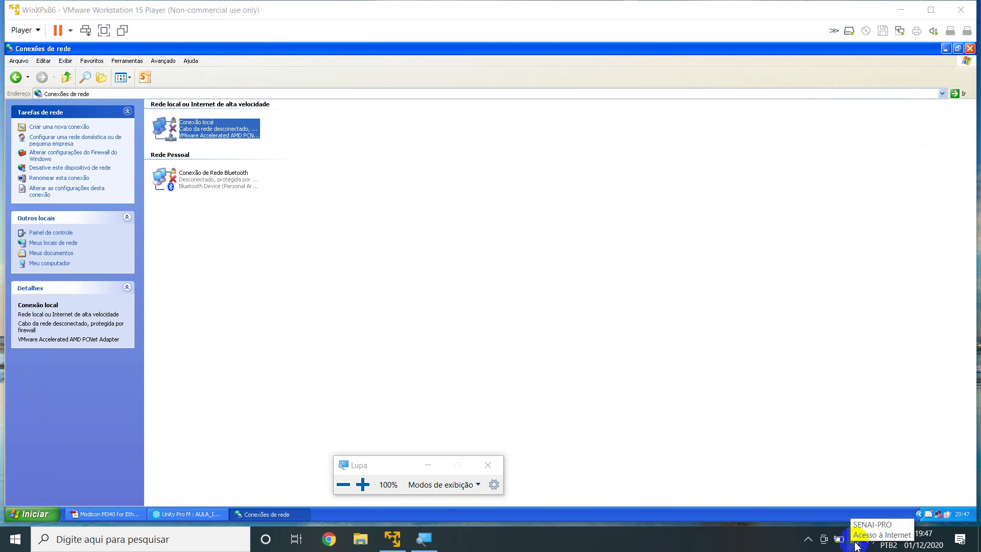
right_click(856, 546)
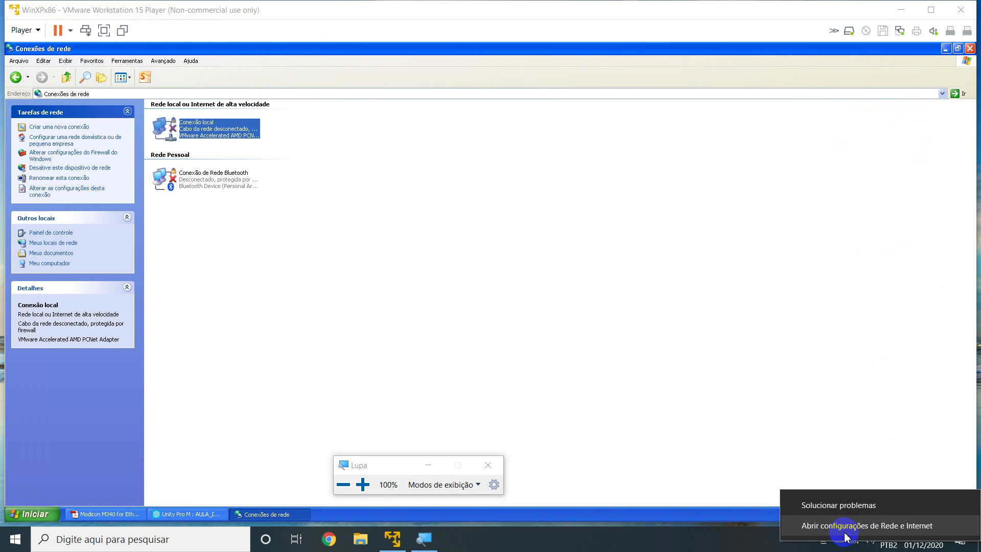
left_click(844, 535)
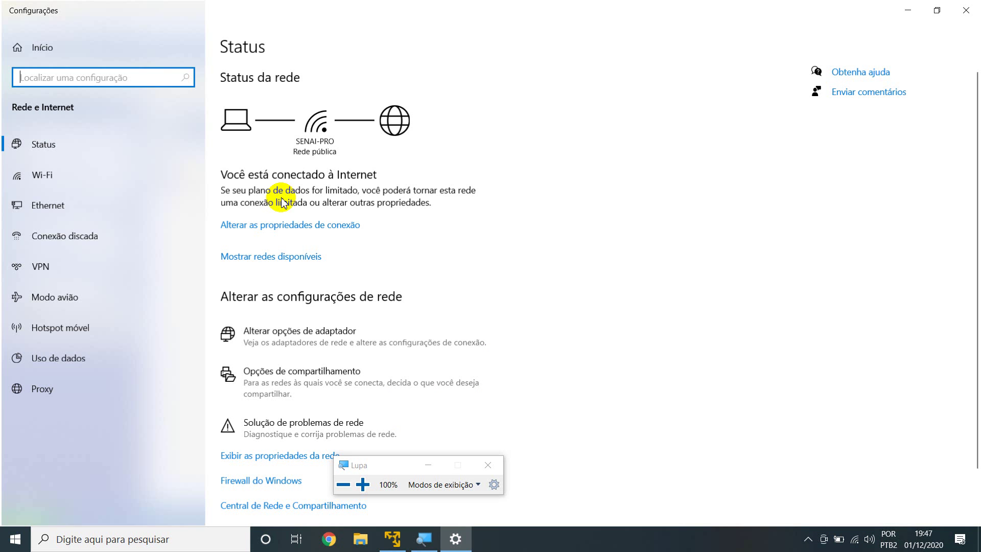
left_click(78, 204)
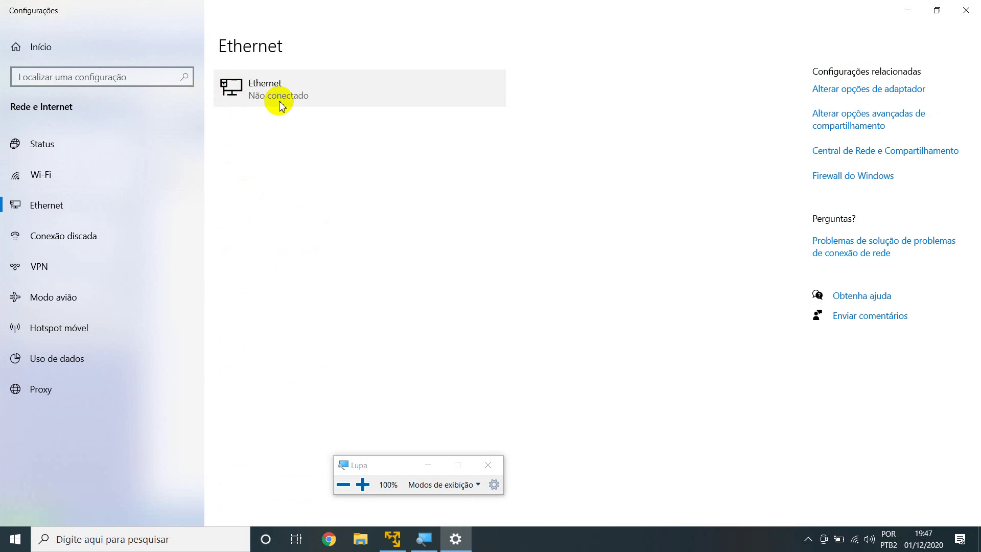
left_click(886, 89)
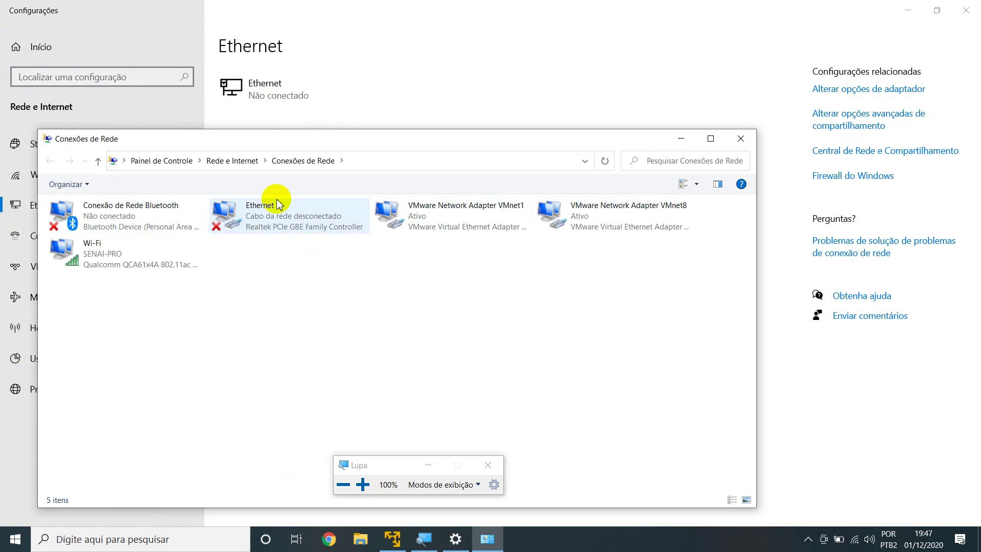
Show the fixed IP address option in the Bluetooth network connection's TCP/IPv4 properties and close both dialogs without accepting.
left_click(132, 217)
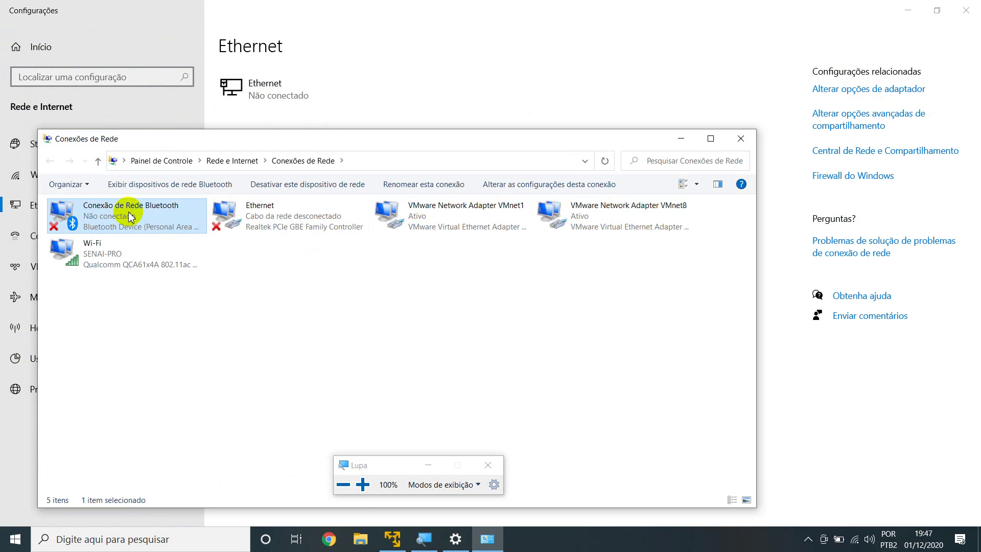
right_click(132, 217)
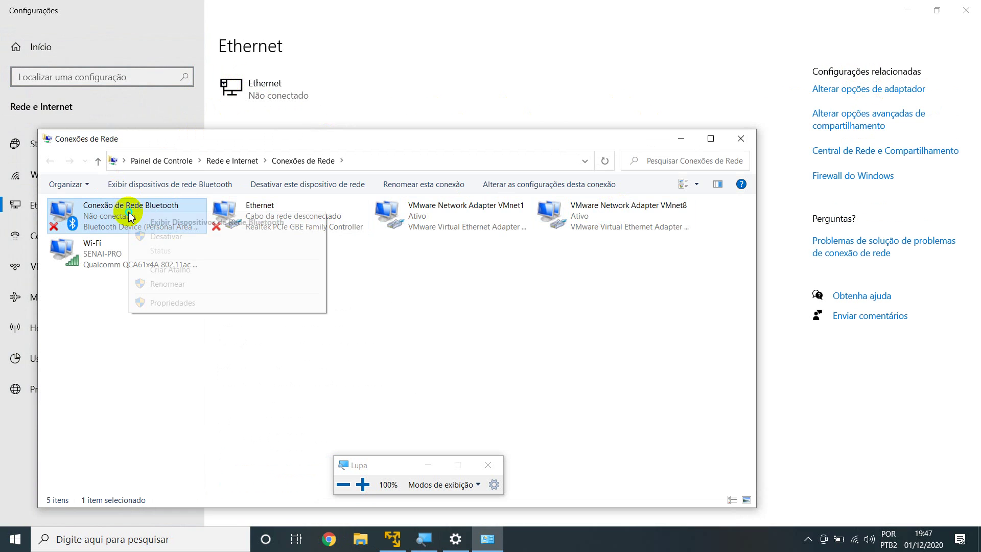
left_click(170, 304)
double_click(263, 329)
left_click(138, 309)
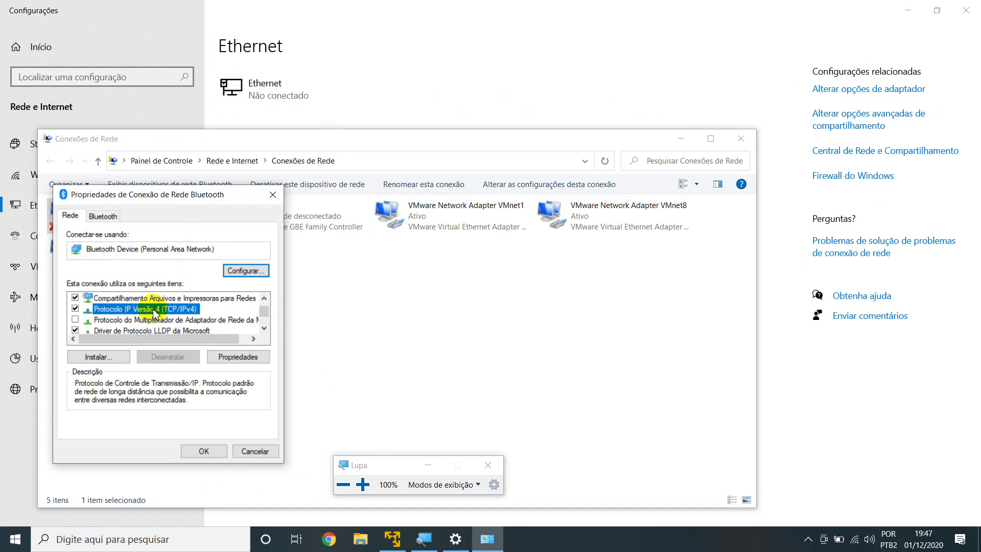
double_click(155, 310)
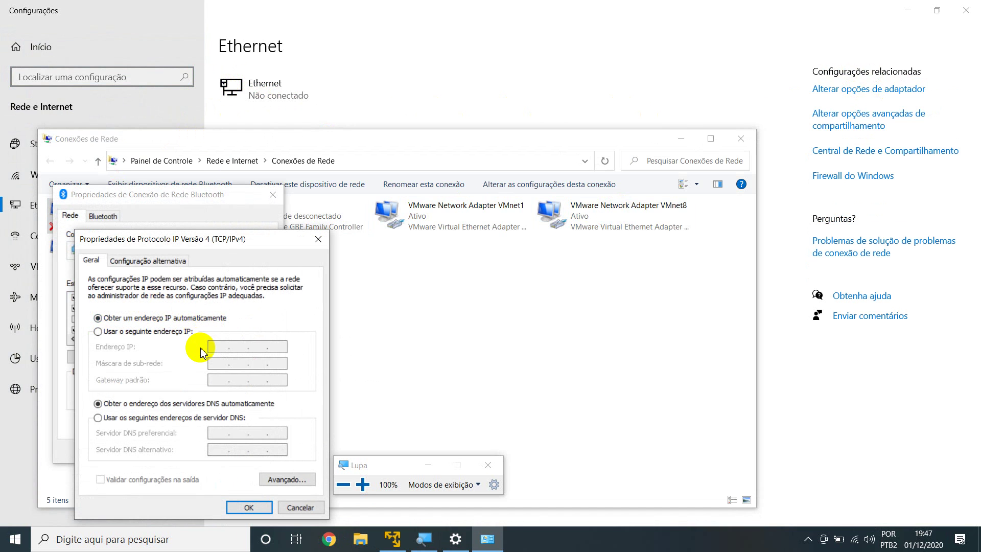
left_click(155, 331)
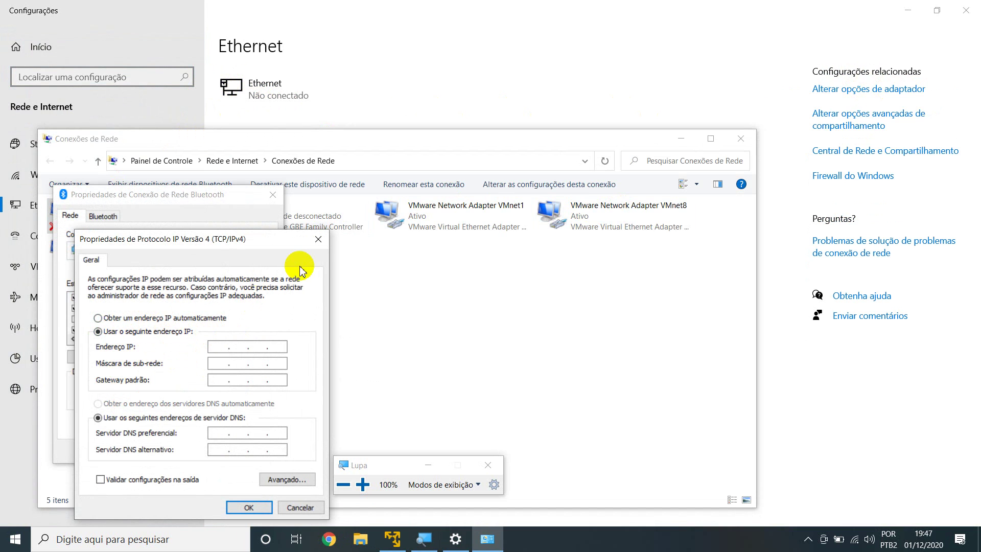
left_click(320, 243)
left_click(273, 195)
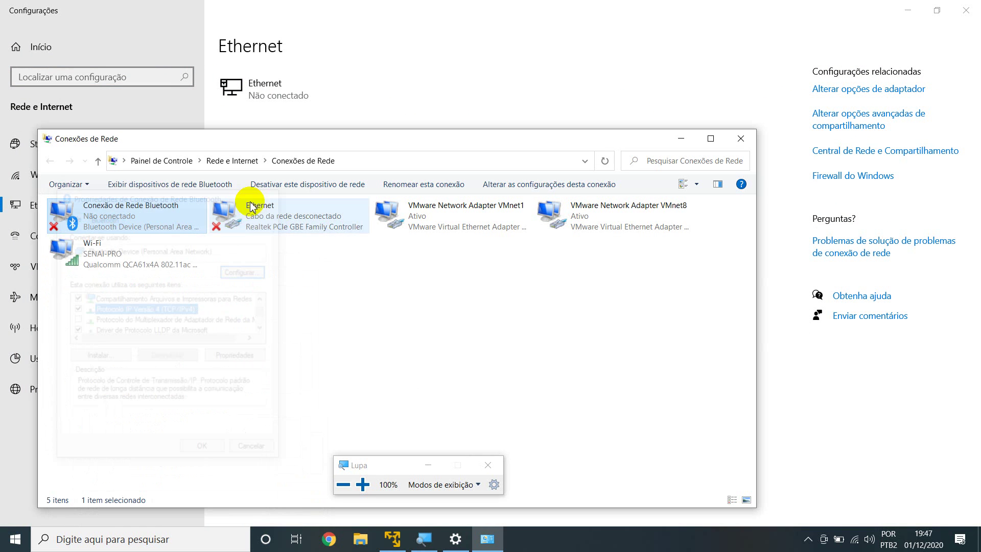
Reopen the Bluetooth connection's TCP/IPv4 properties, select manual IP addressing again, and discard the change.
right_click(154, 218)
left_click(196, 307)
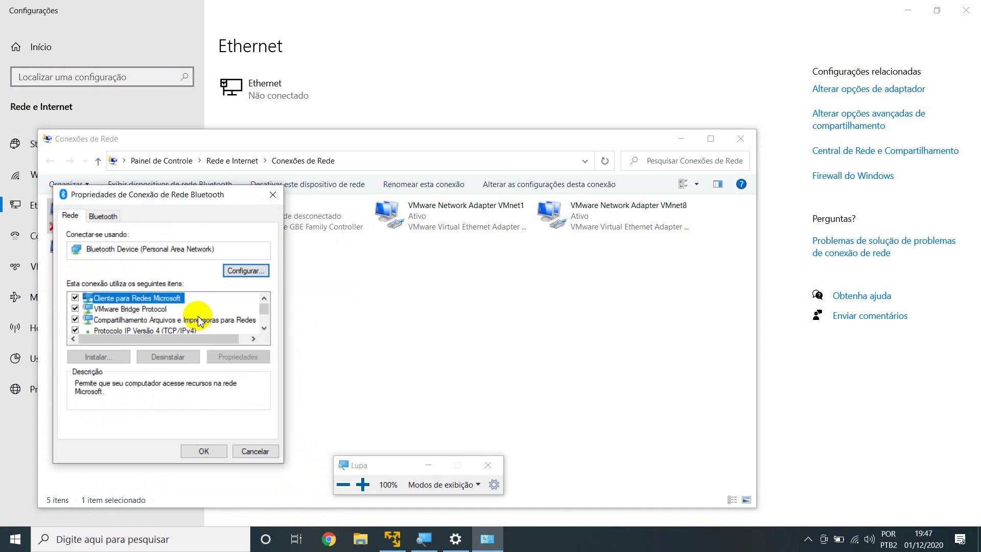
left_click(264, 328)
left_click(264, 328)
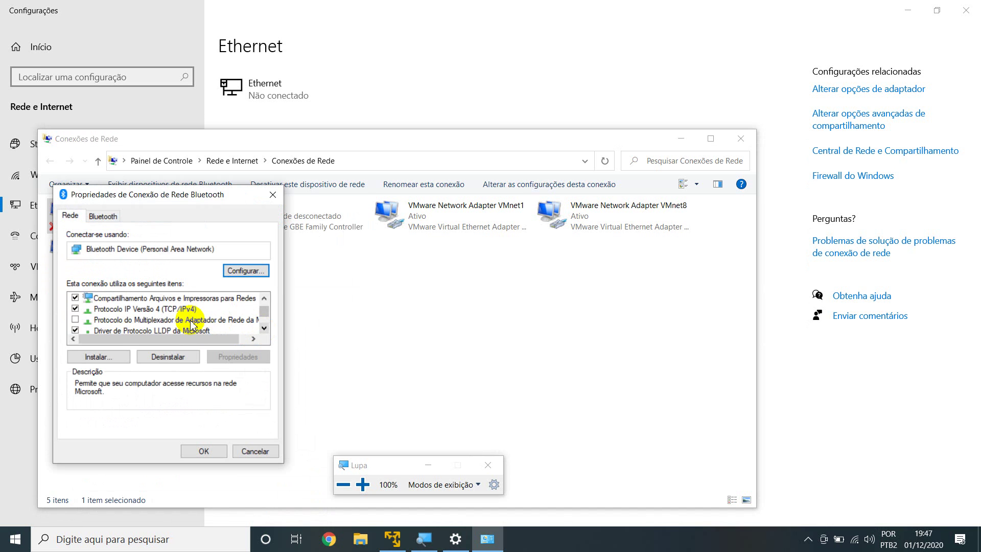
double_click(138, 309)
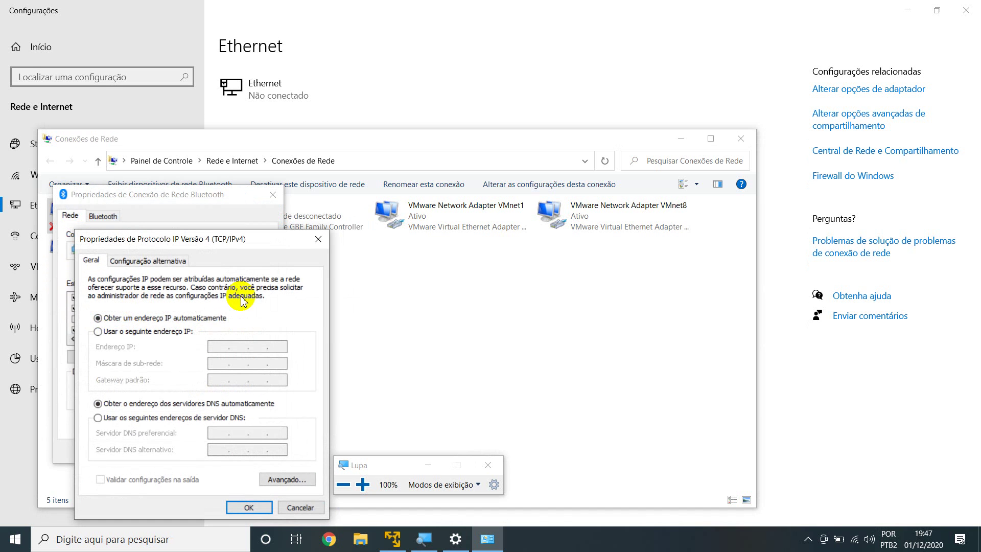
left_click(170, 333)
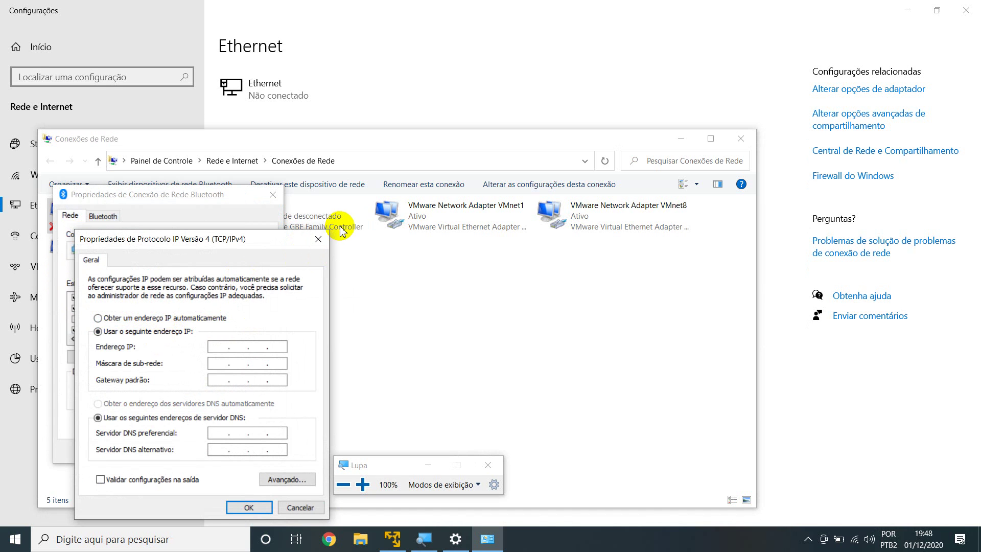
left_click(318, 239)
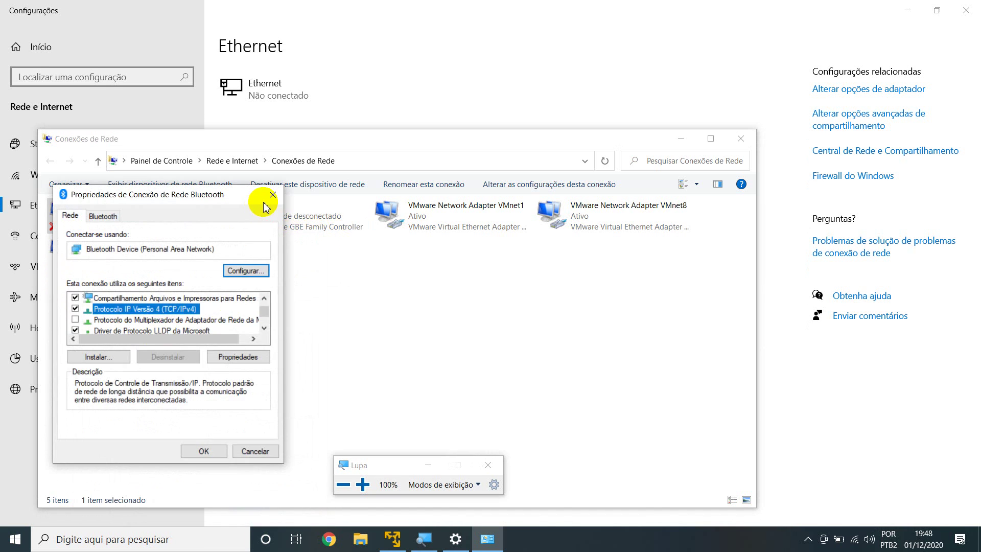
left_click(272, 195)
Review the Bluetooth connection's TCP/IPv4 settings once more, and close the properties, the adapter list and the Windows settings.
right_click(151, 214)
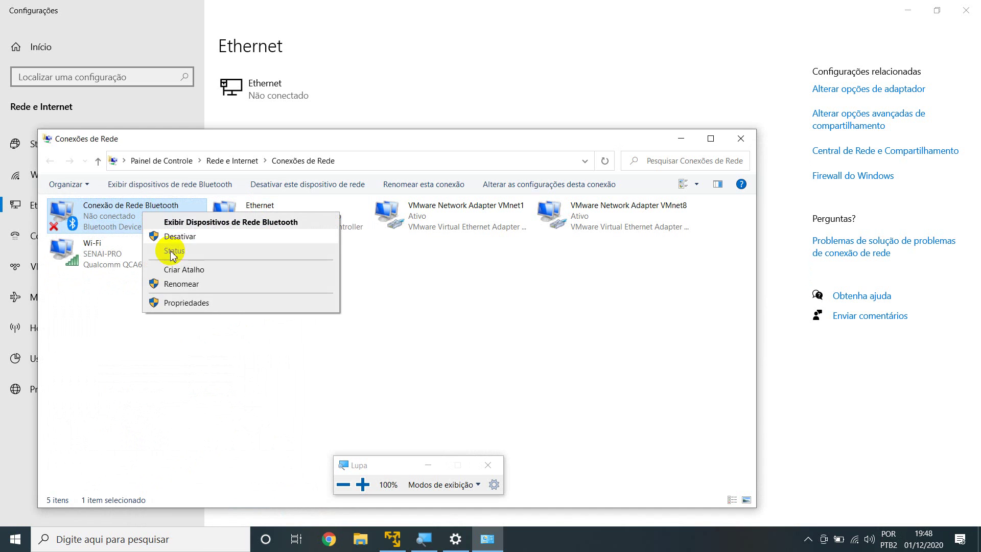
left_click(174, 299)
left_click(264, 328)
left_click(264, 328)
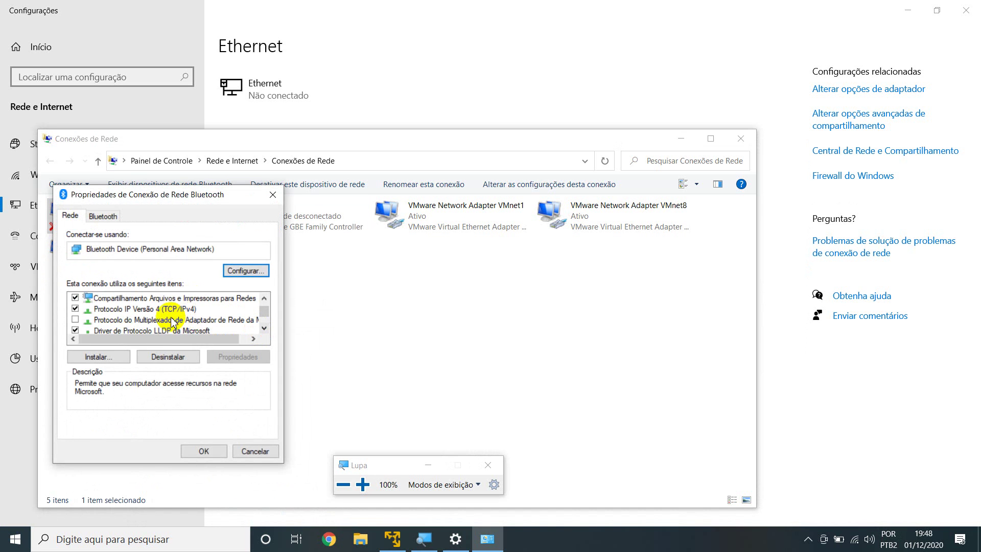
left_click(142, 310)
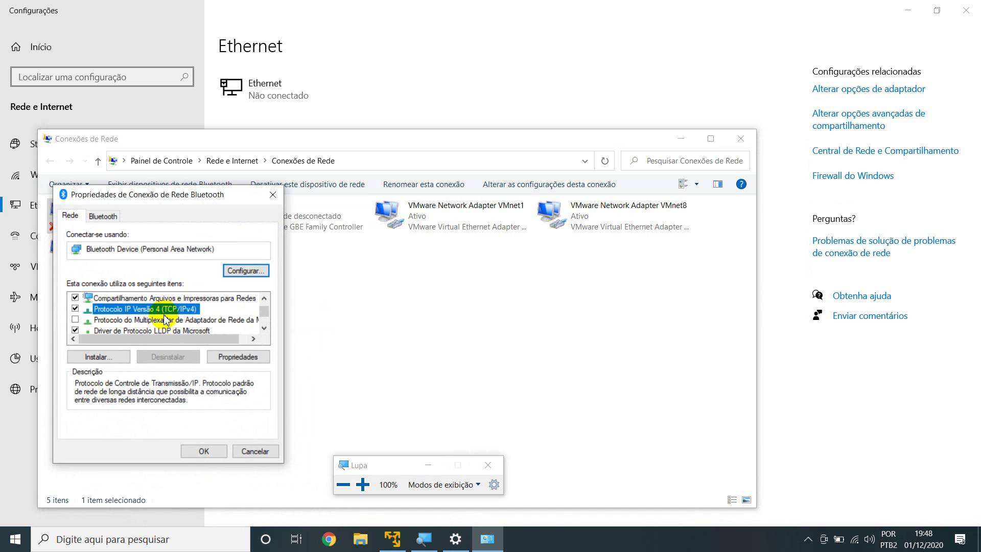
double_click(164, 312)
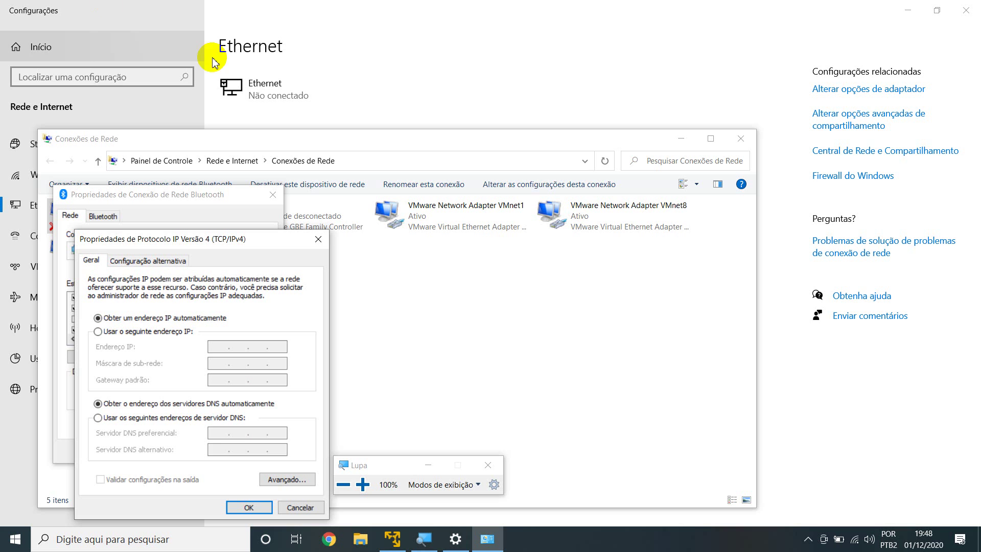
left_click(318, 239)
left_click(273, 194)
left_click(740, 140)
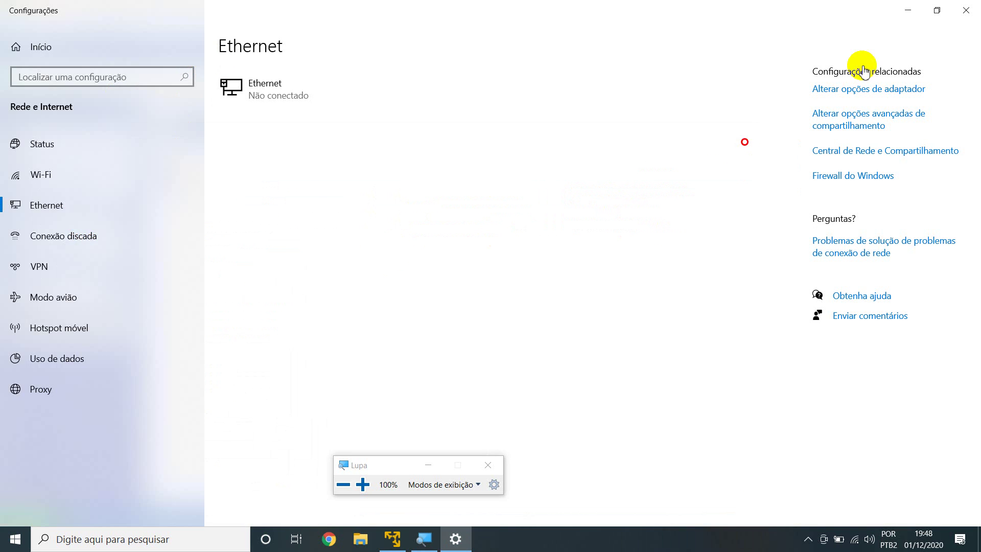
left_click(970, 7)
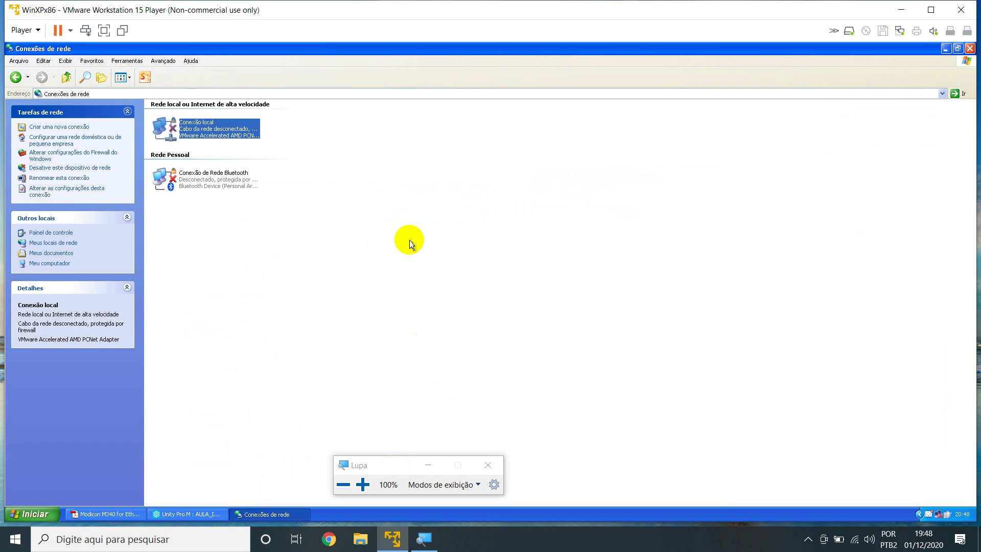
Close the virtual machine's network connections, magnify the Unity Pro project to 200% and expand the MAST task under Program.
left_click(970, 48)
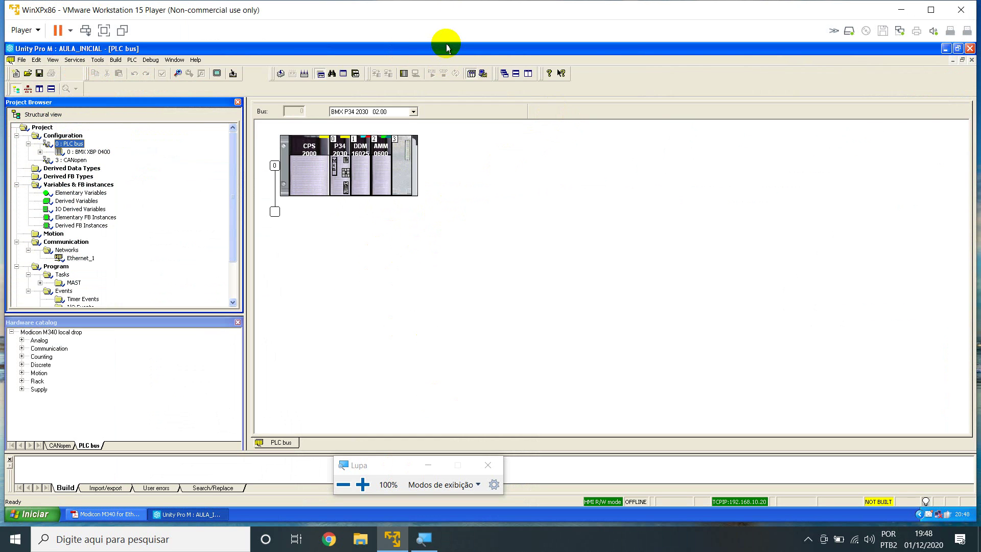
left_click(363, 485)
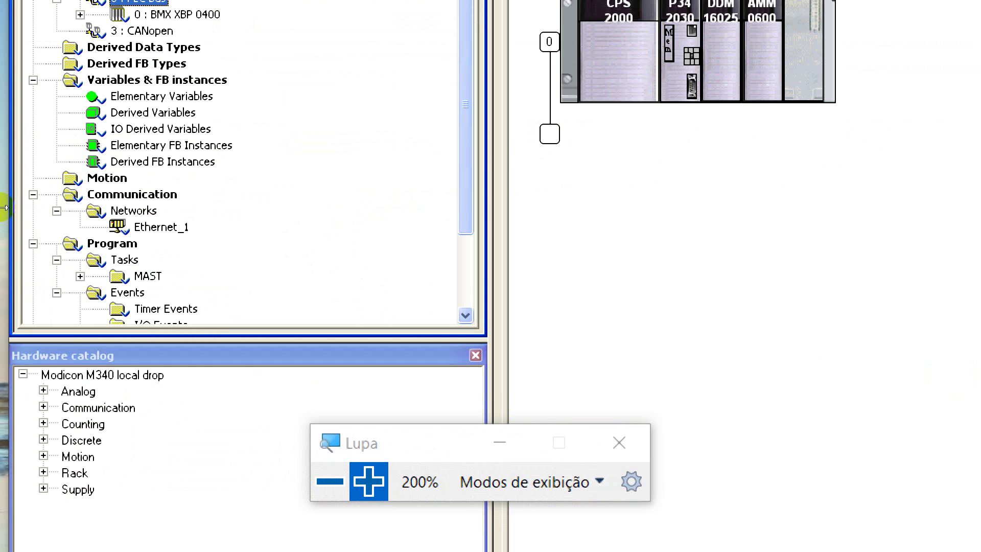
scroll(132, 262, "down", 2)
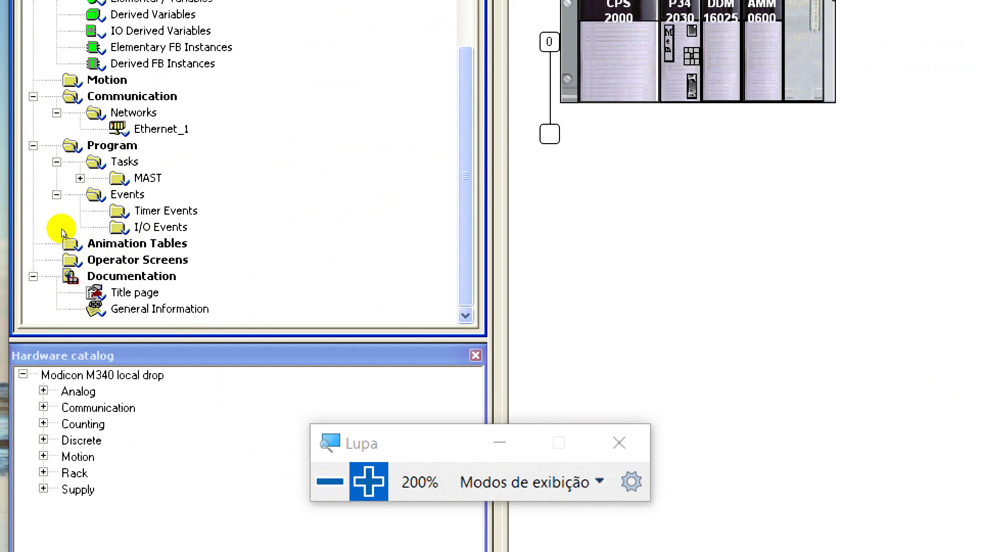
key("t")
key("KP_Multiply")
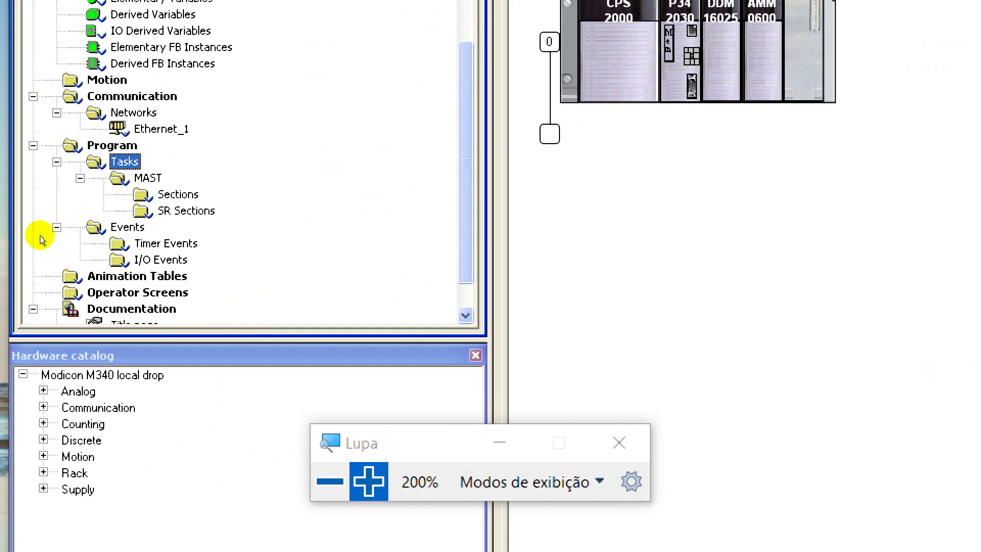
Open the dialog for creating a new section in the MAST task's Sections folder and cancel it.
key("s")
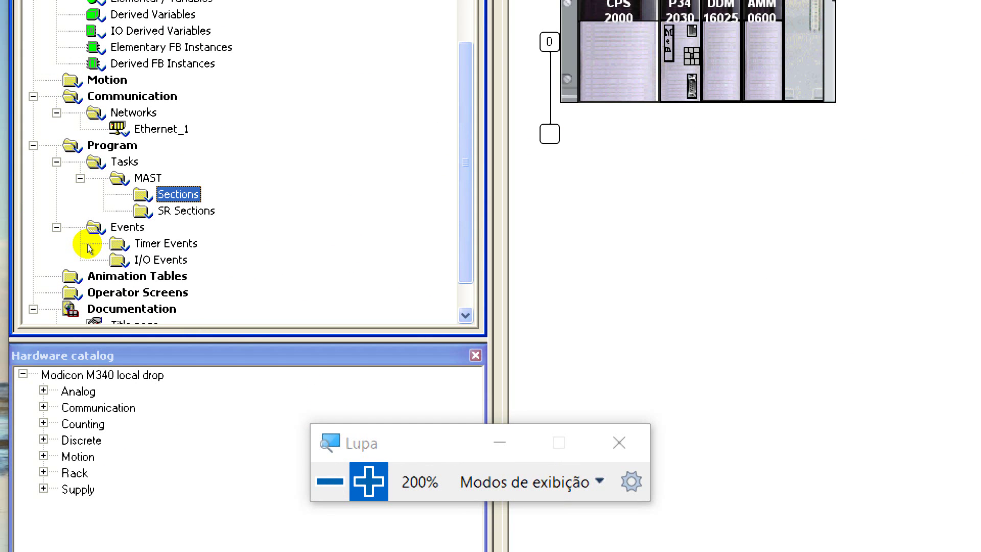
key("shift+F10")
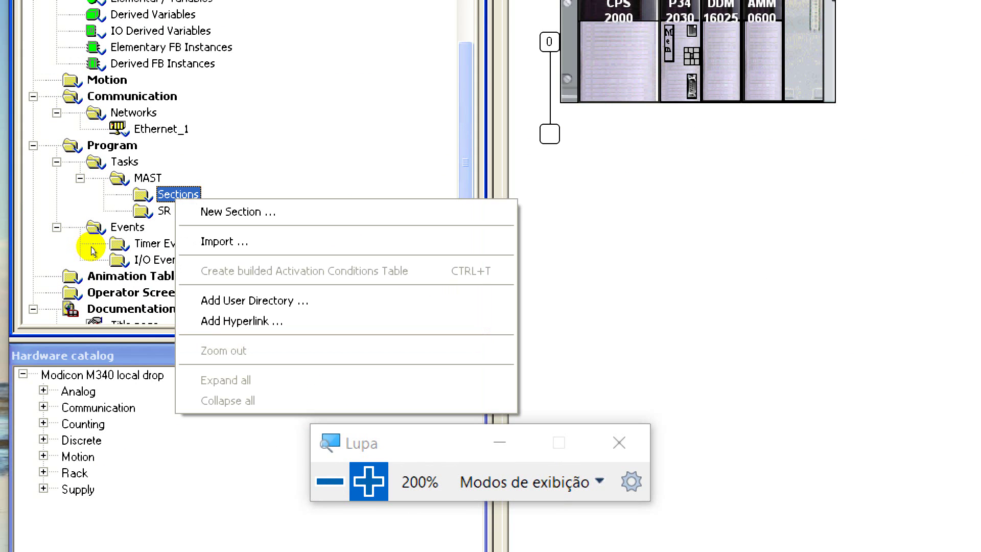
key("Down")
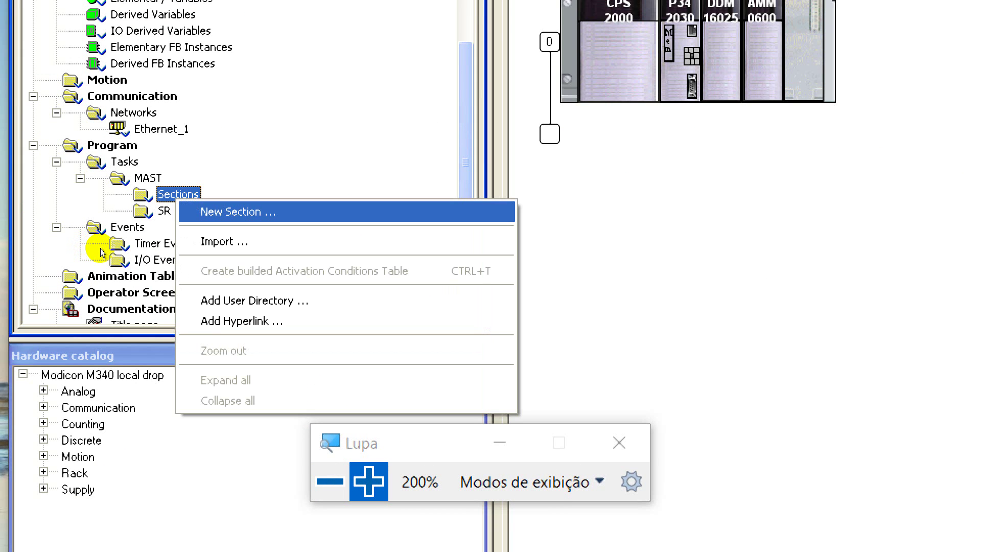
key("Return")
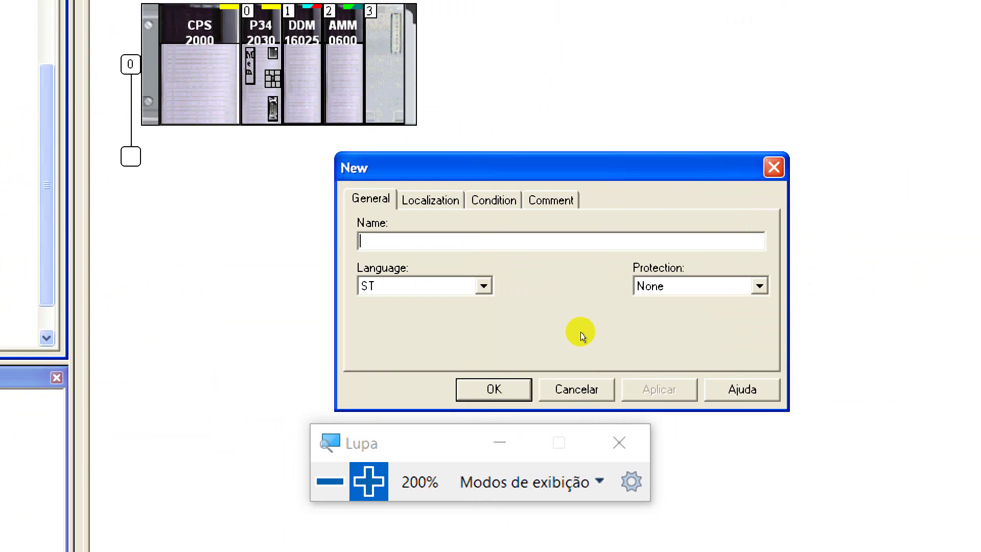
key("Escape")
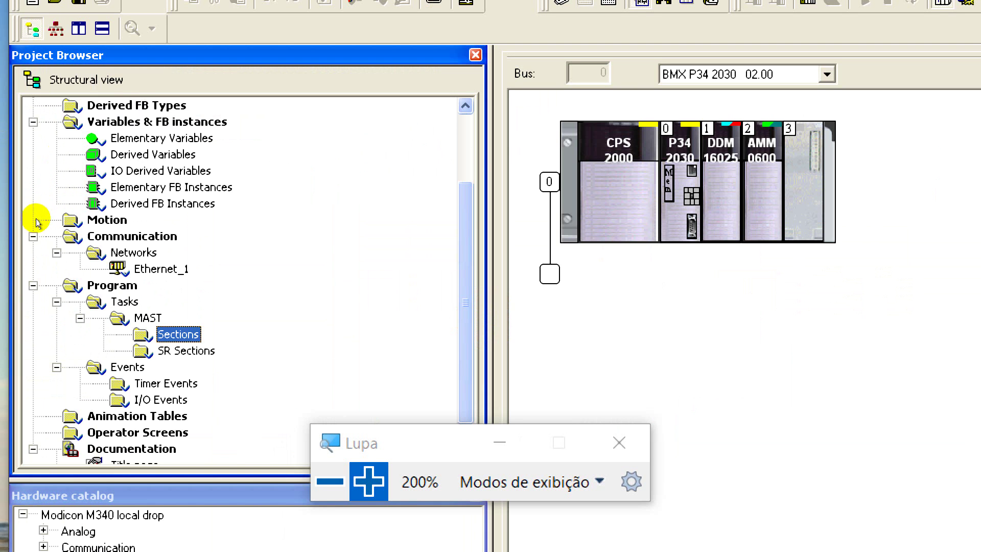
Collapse the Communication folder, and collapse and re-expand the Program folder down to the MAST task's section folders.
left_click(16, 217)
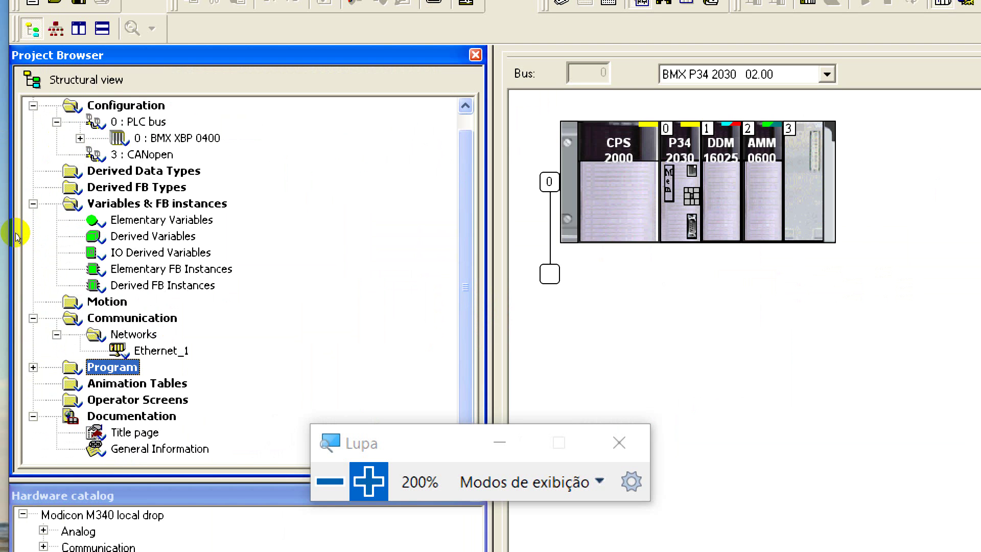
left_click(15, 233)
left_click(15, 249)
left_click(30, 260)
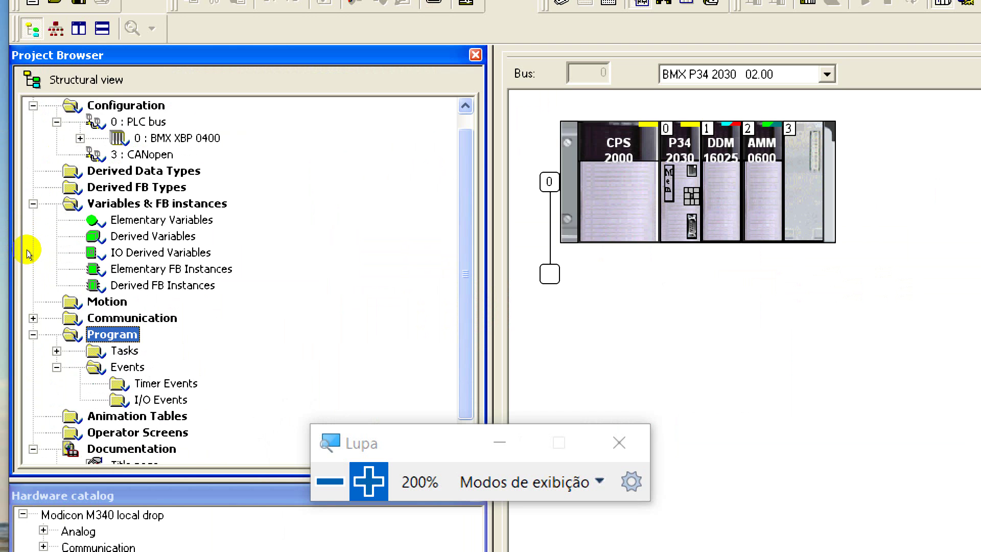
left_click(29, 252)
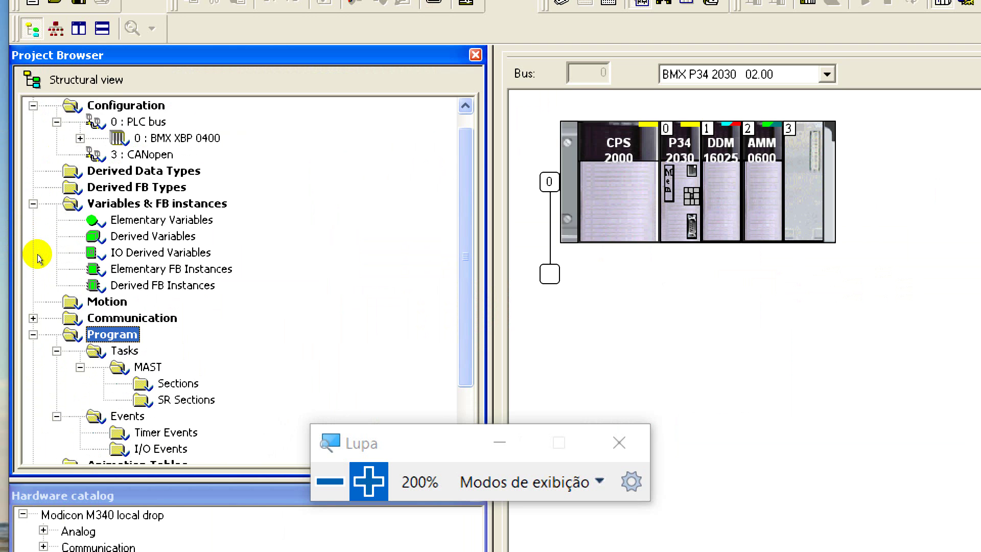
left_click(40, 259)
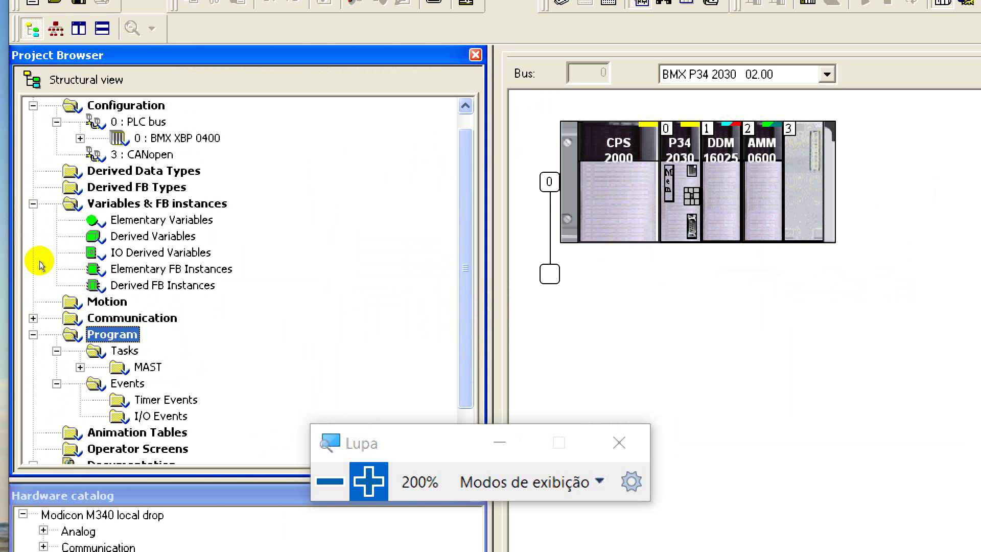
left_click(40, 259)
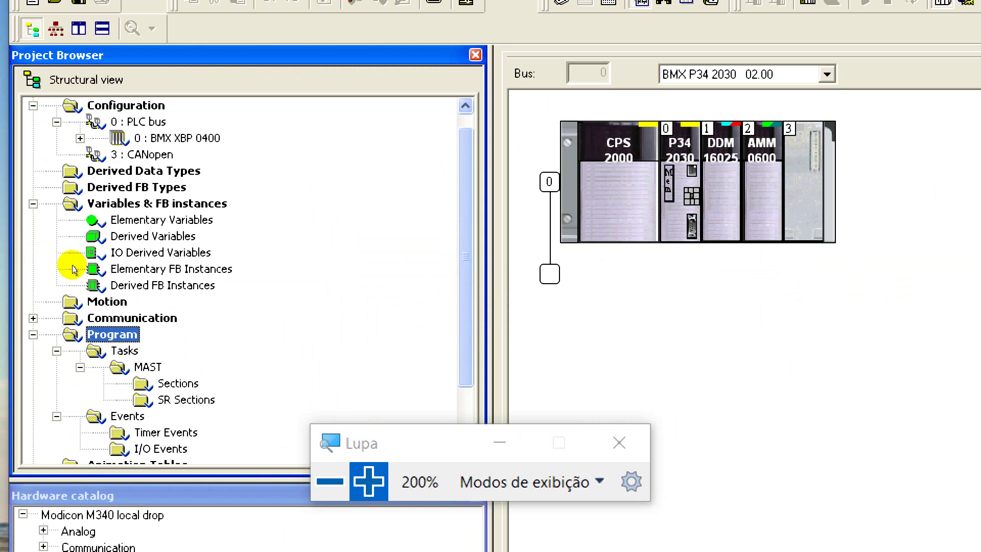
Try to create a new section named PRINCIPAL in the MAST task's Sections folder.
key("Down")
key("Down")
key("Down")
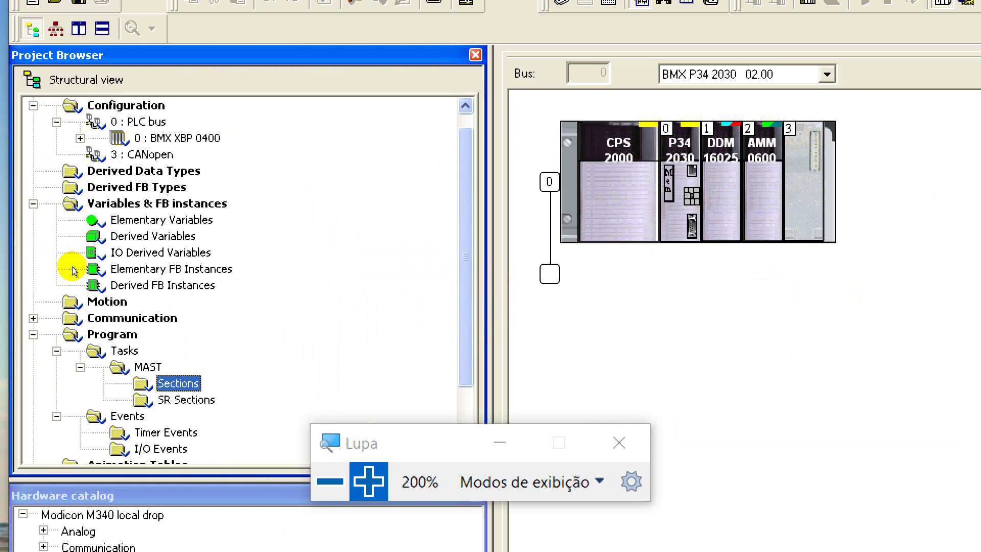
key("Menu")
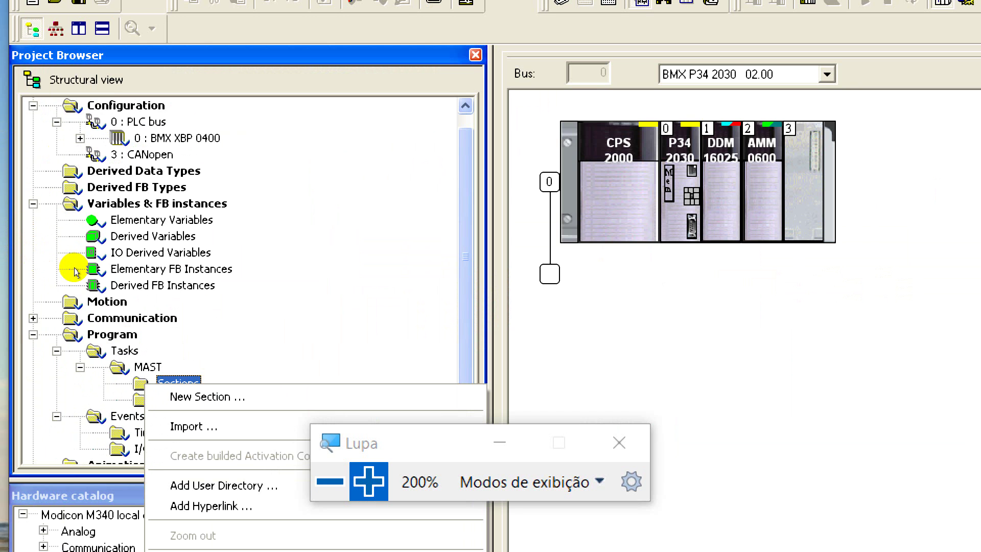
key("Down")
key("Return")
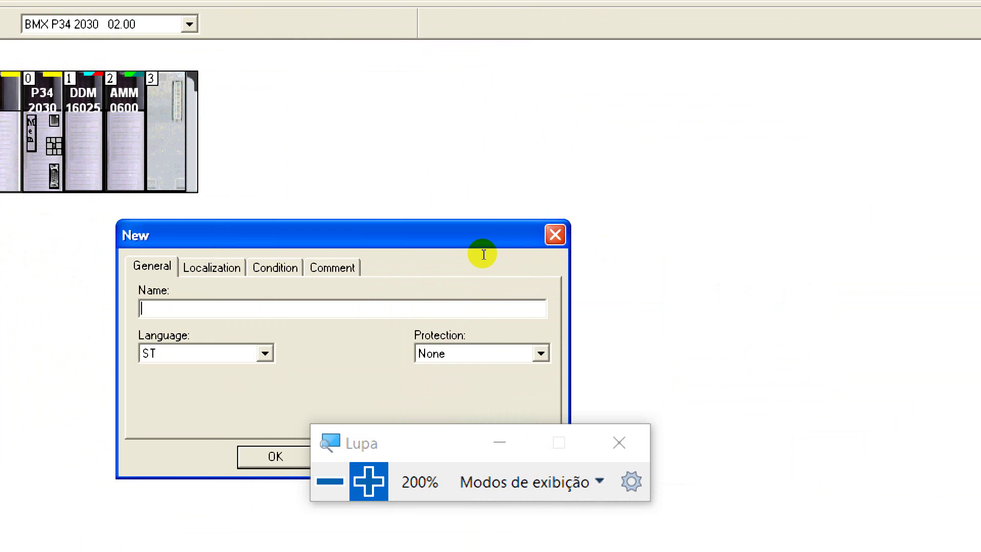
type("PAG")
key("BackSpace")
key("BackSpace")
key("BackSpace")
type("PRINCIPAL")
key("BackSpace")
key("BackSpace")
key("BackSpace")
type("PAL")
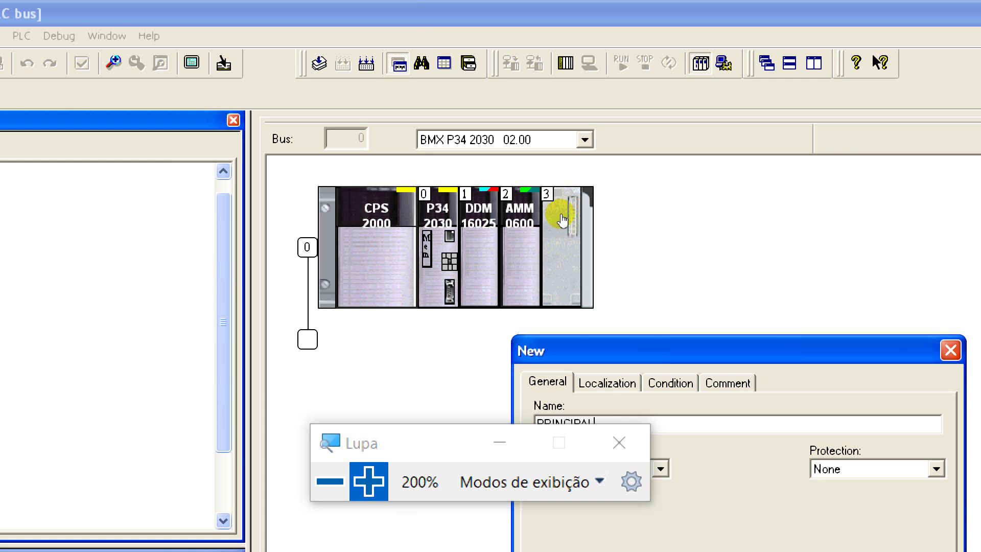
key("Return")
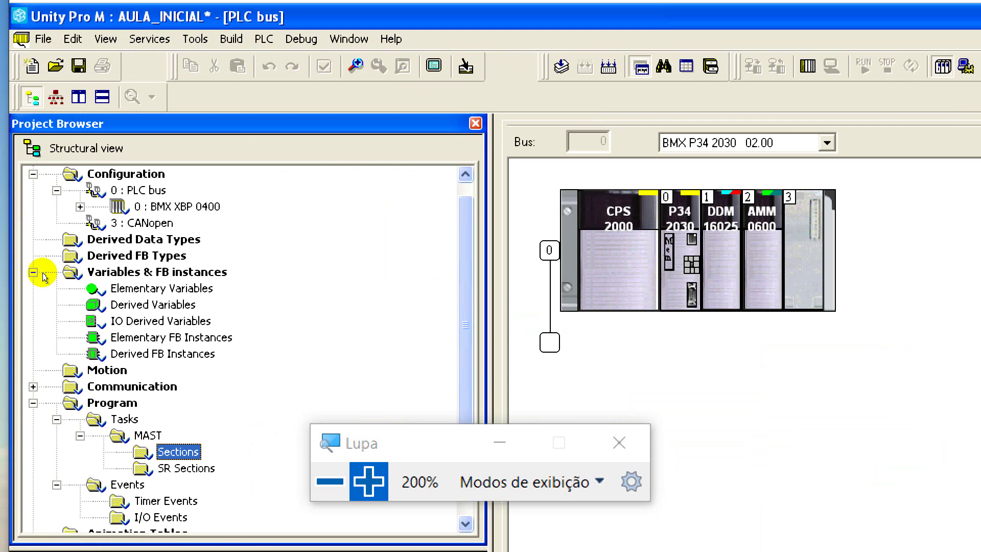
Collapse the MAST, Tasks and Program folders one after another, and expand them again.
key("Left")
key("Left")
key("Left")
key("Left")
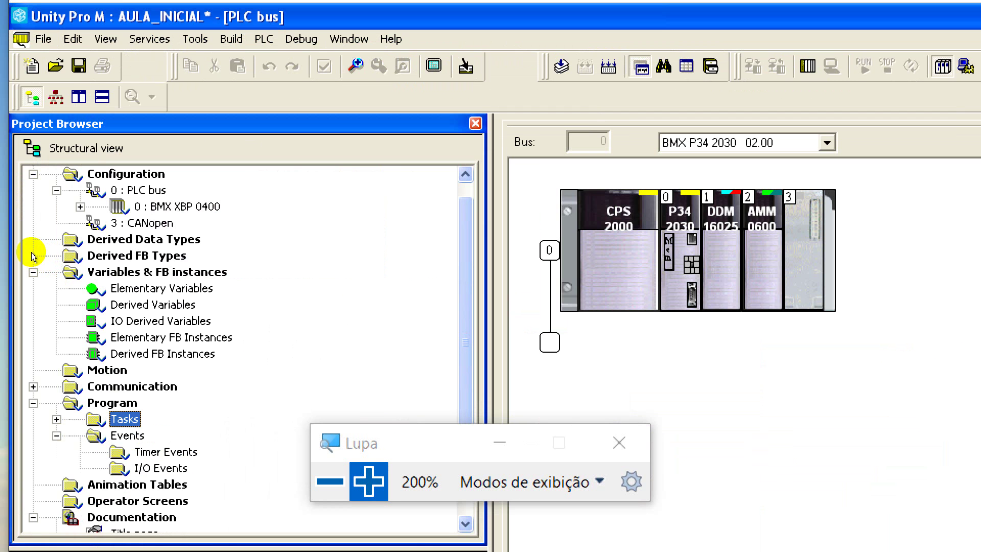
key("Left")
key("Left")
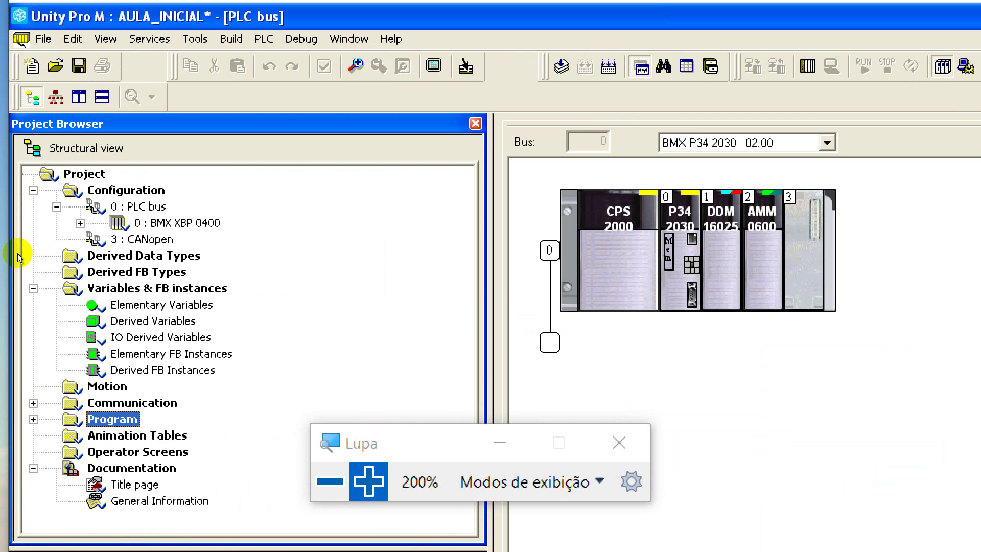
key("Right")
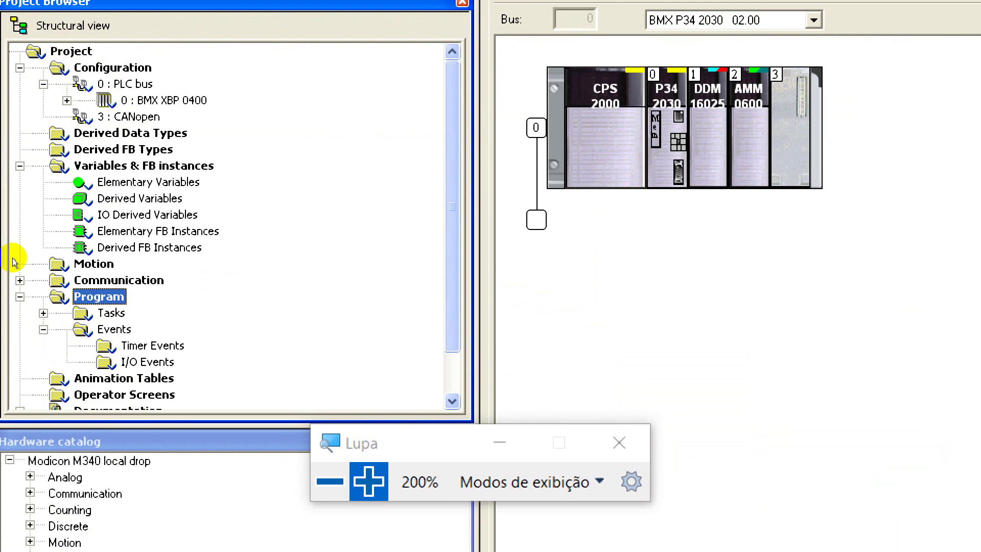
left_click(43, 313)
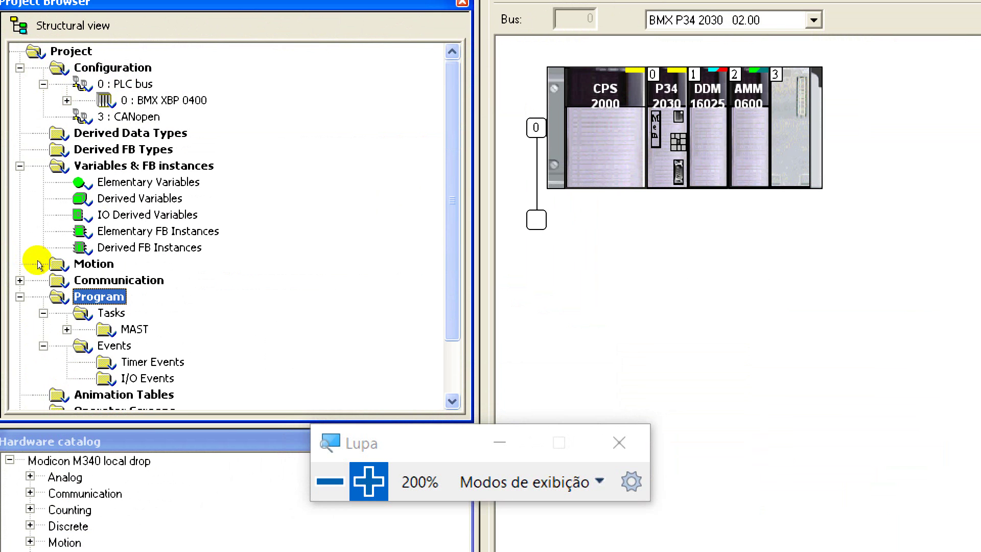
left_click(67, 330)
Start a new section in the MAST task's Sections folder, named PRINCIPAL and using the LD language.
key("Down")
key("Down")
key("Down")
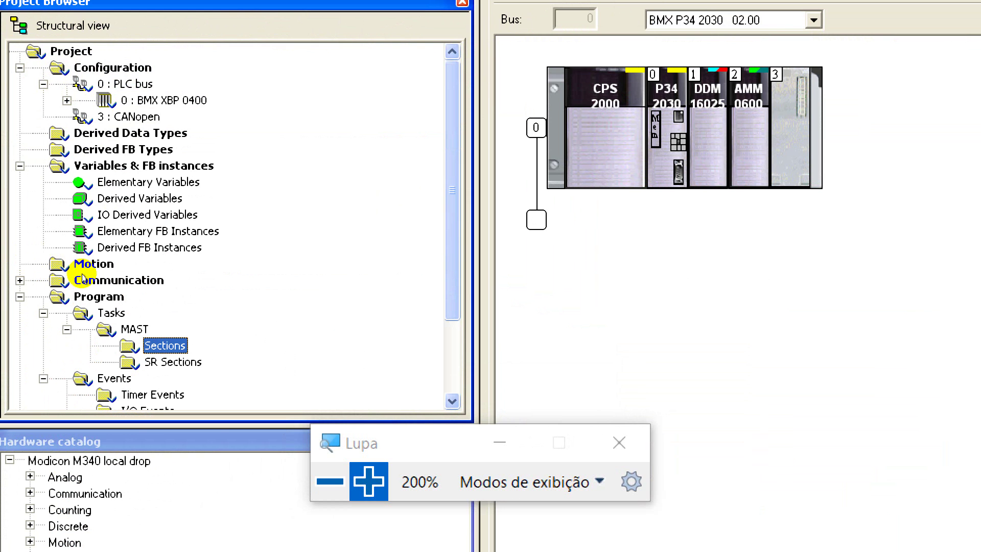
key("shift+F10")
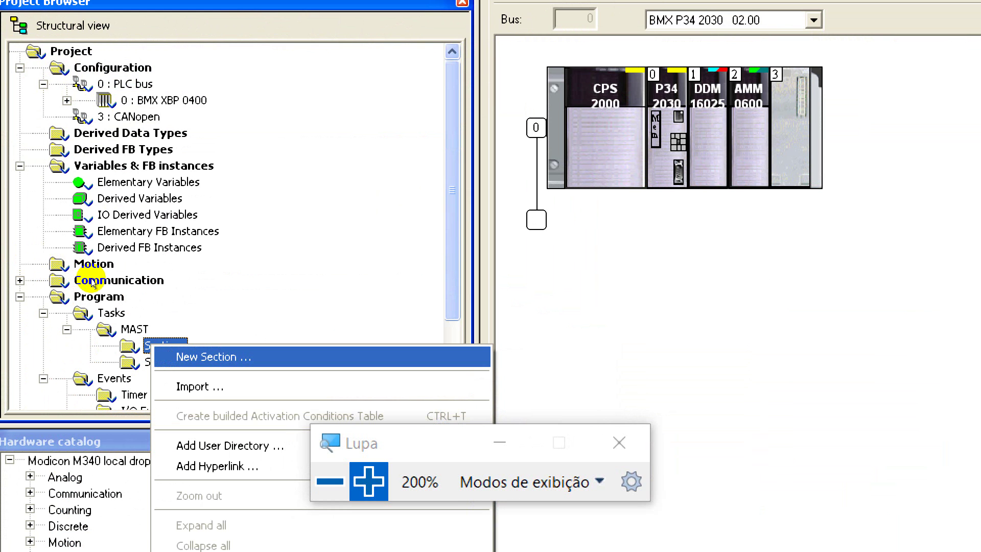
key("Return")
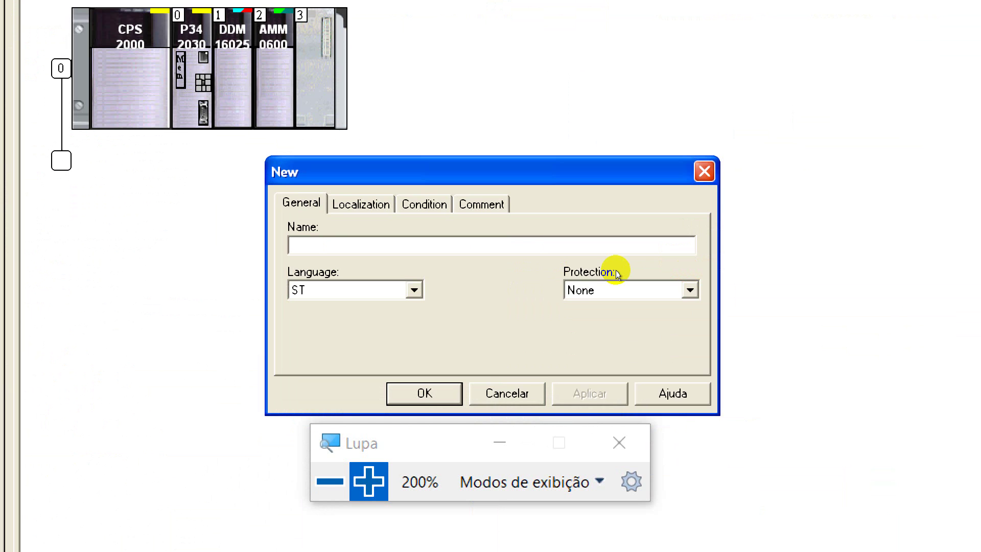
type("PRINCIPAL")
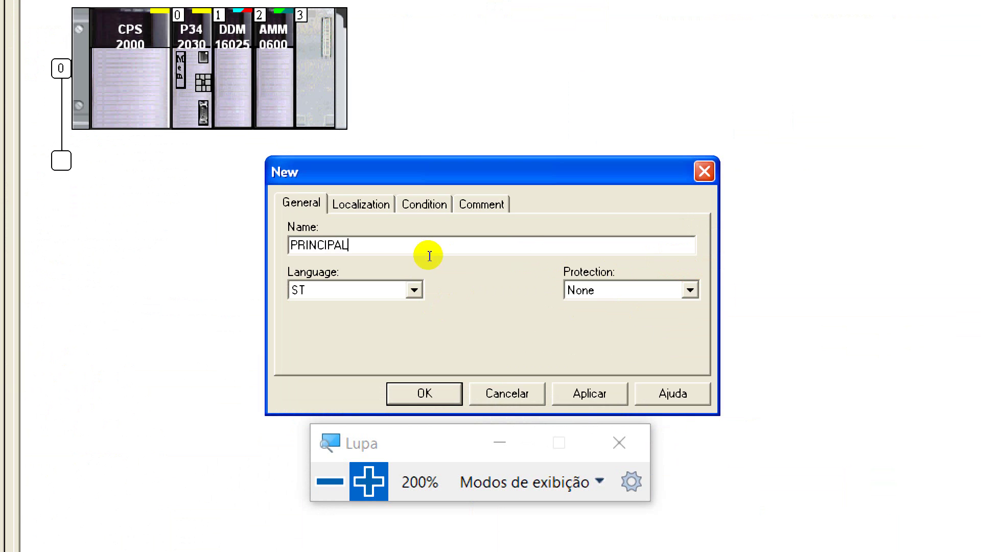
left_click(419, 285)
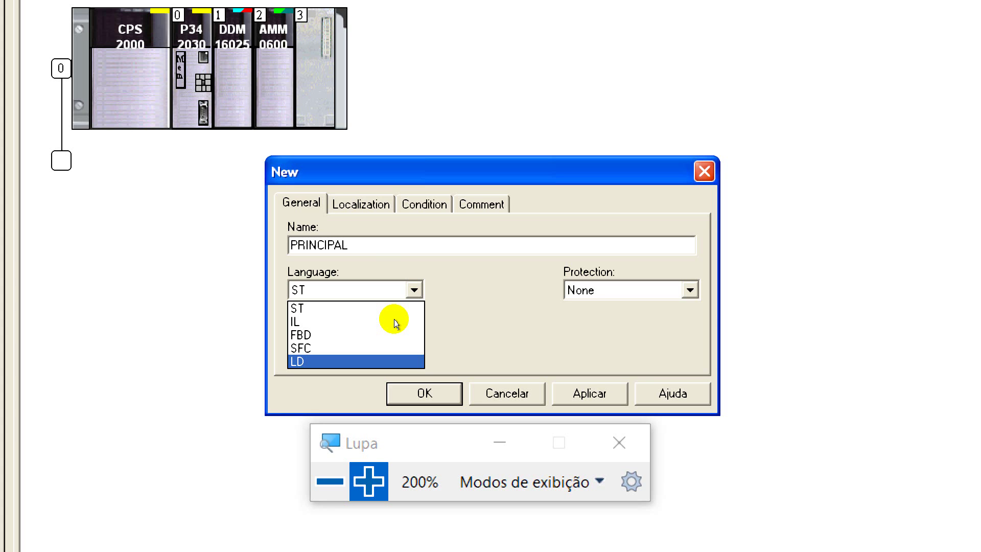
key("Return")
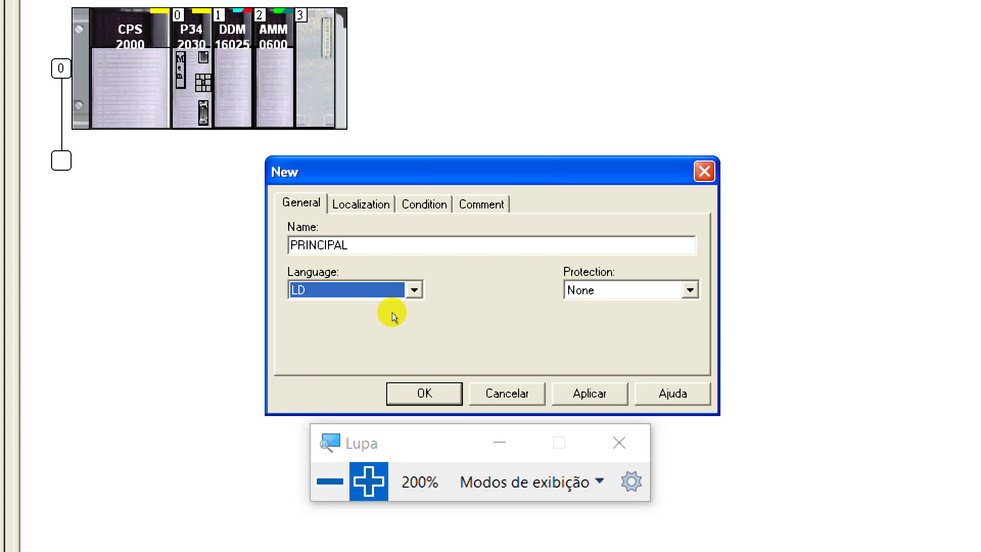
Review the protection options for the PRINCIPAL section, keep None, and create the section.
left_click(560, 280)
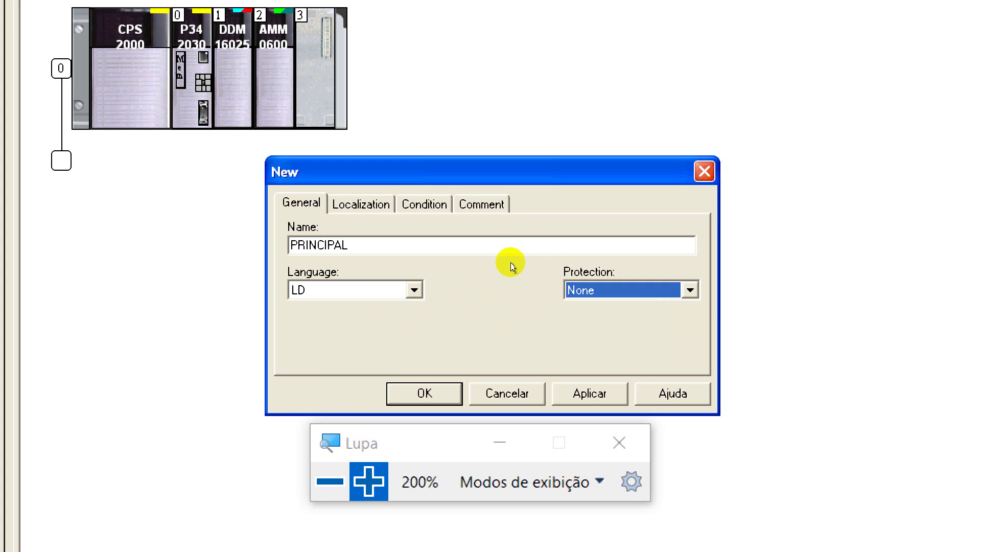
key("alt+Down")
key("Down")
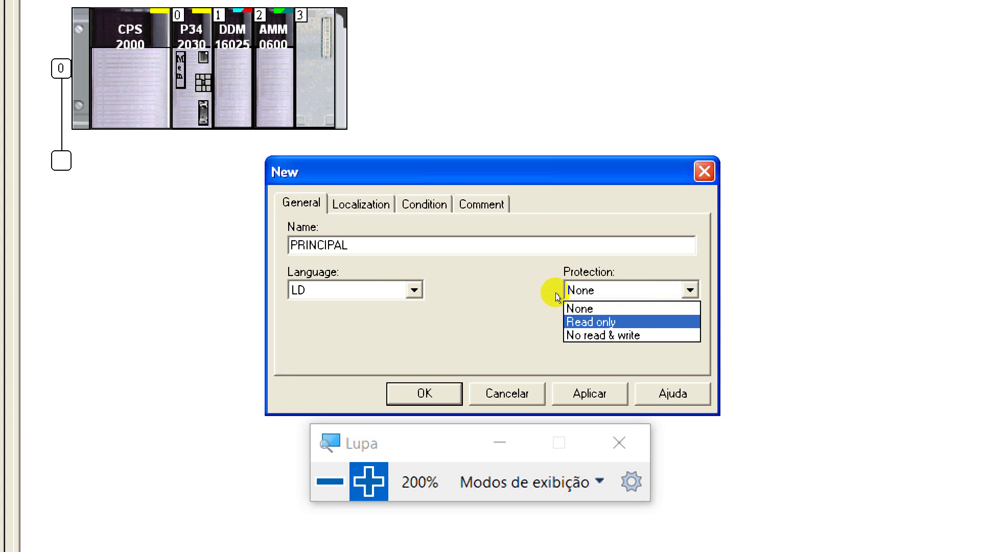
key("Down")
key("Escape")
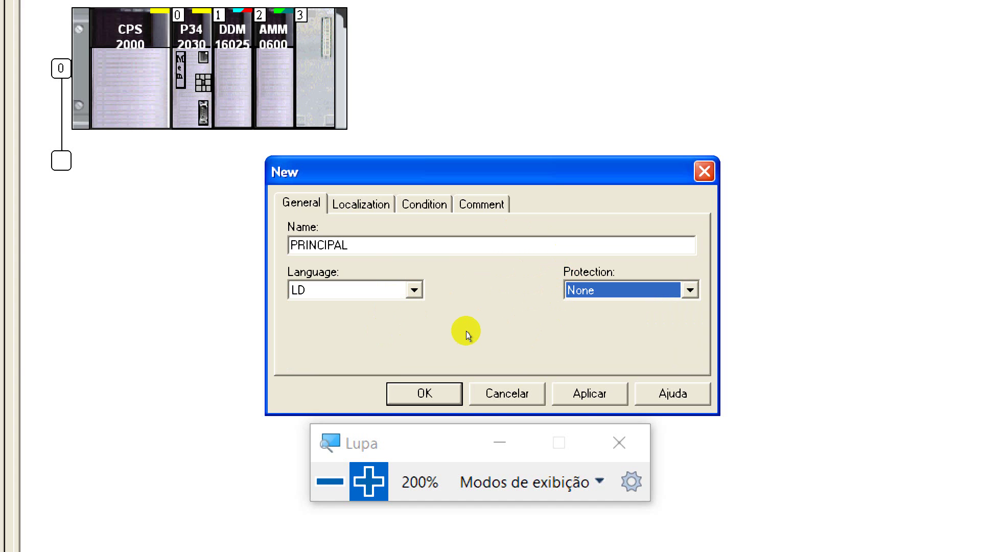
key("Return")
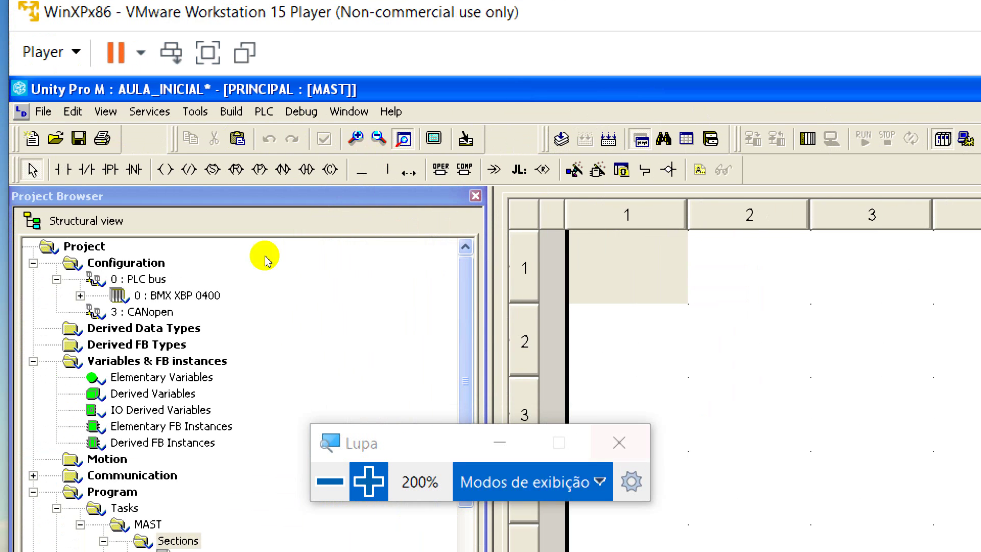
Return the screen magnification to 100% and show the hidden system tray icons of the host computer.
key("super+minus")
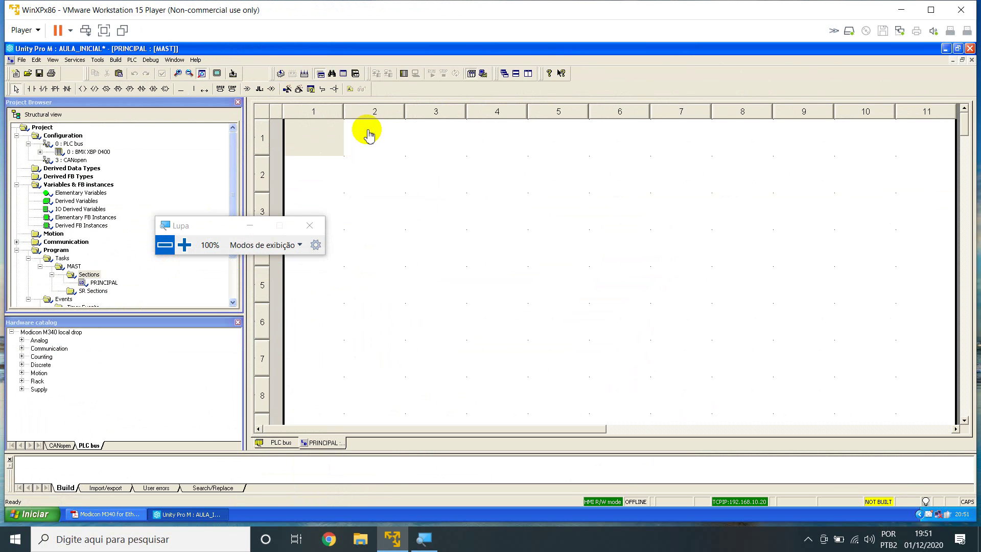
left_click(808, 540)
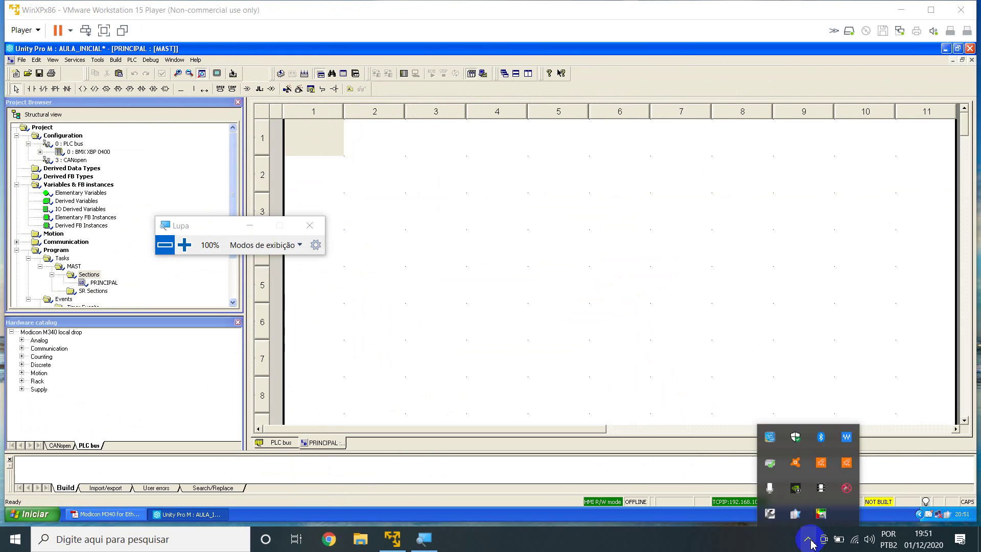